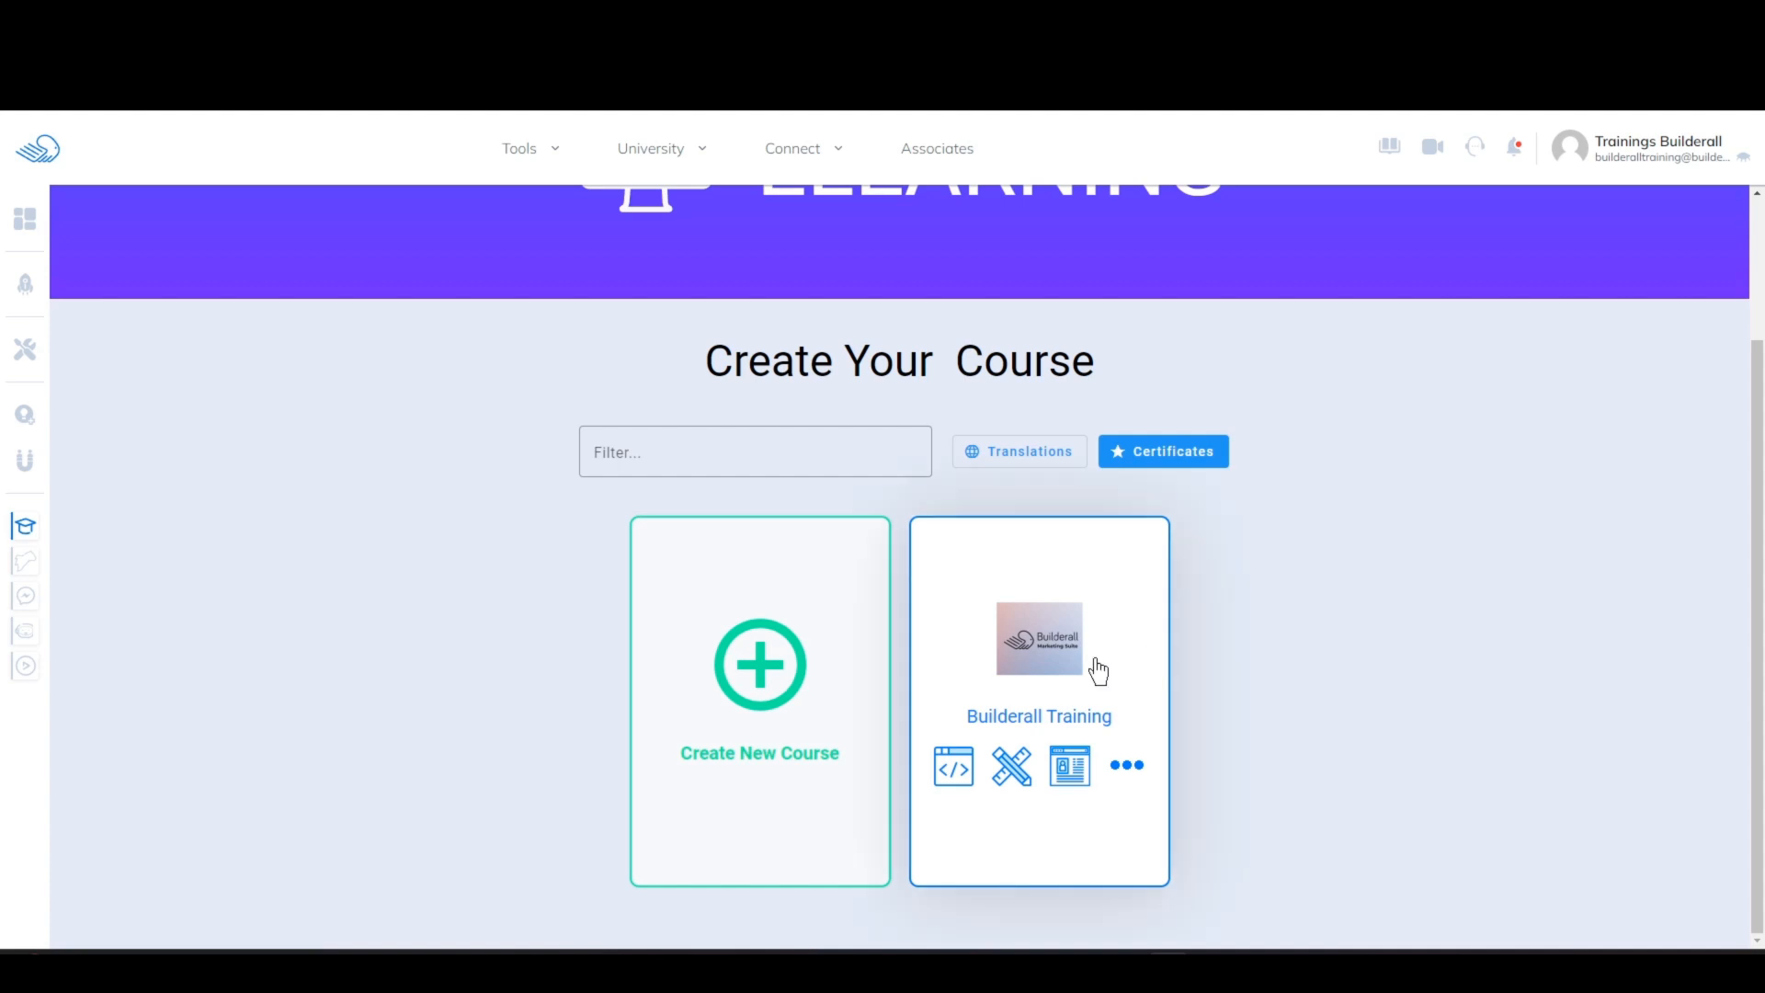
# Step: Open the Builderall Training course for editing and set its registration requirement to "Registration required to view content"
pyautogui.click(1014, 771)
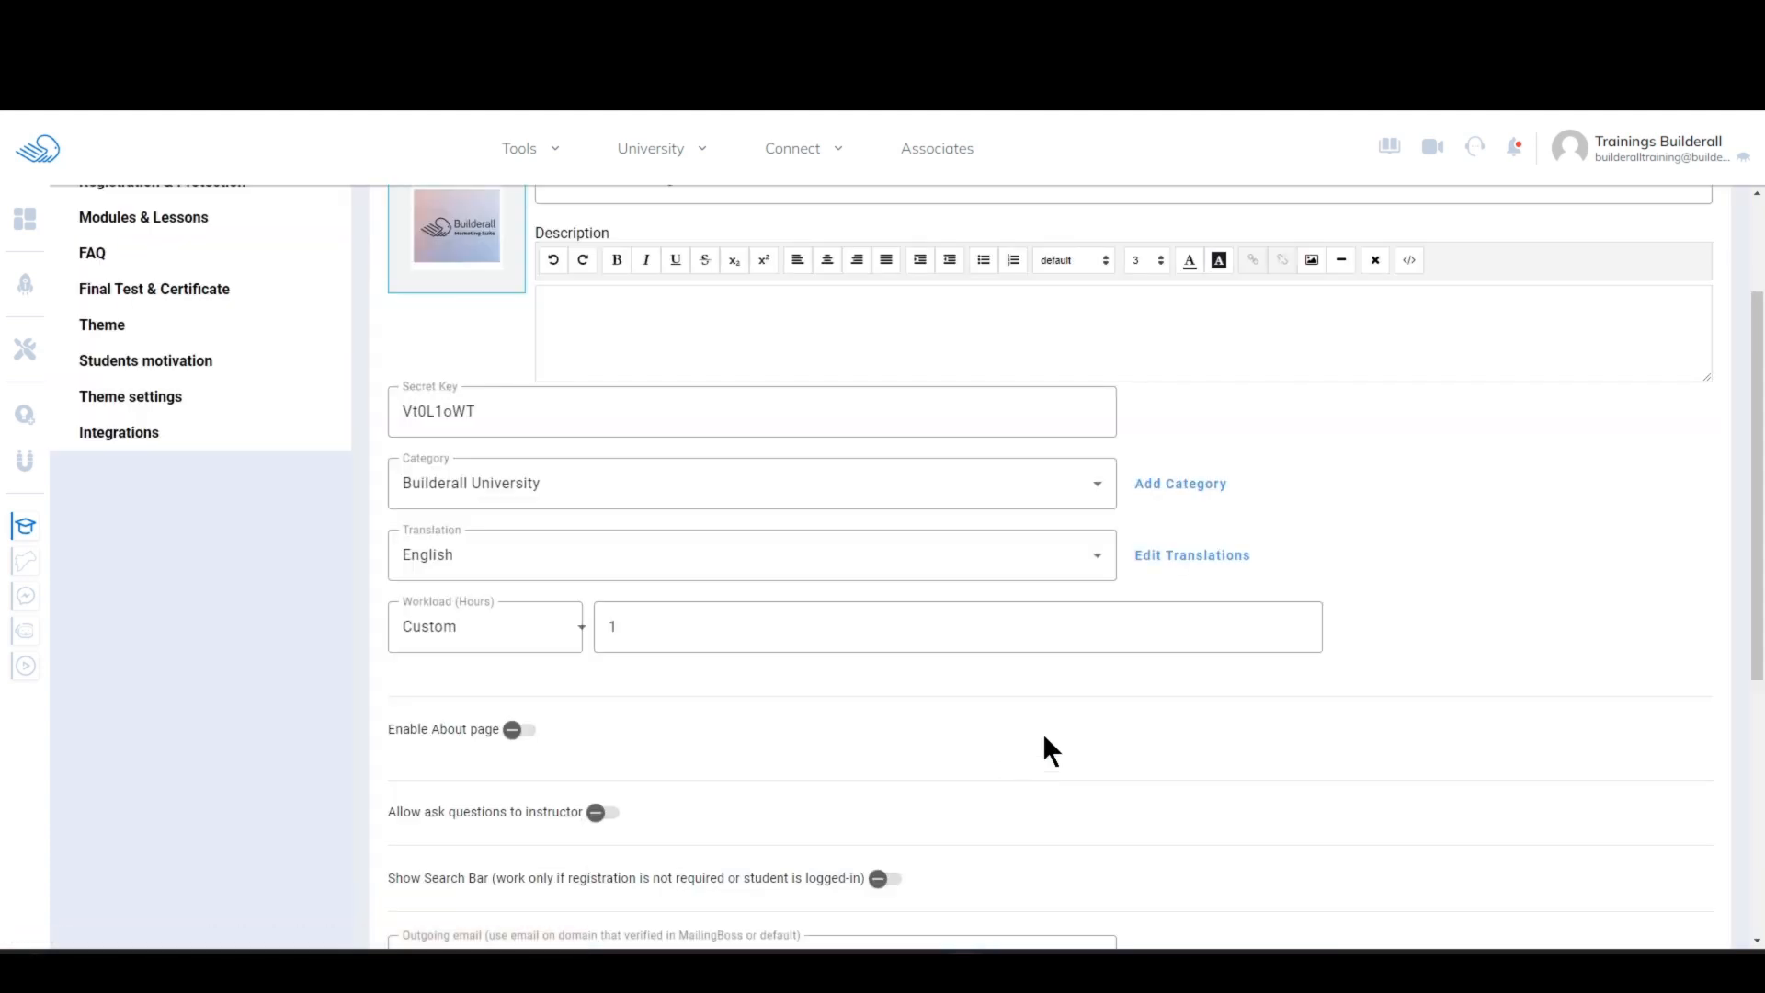
pyautogui.moveTo(1759, 506); pyautogui.dragTo(1759, 390)
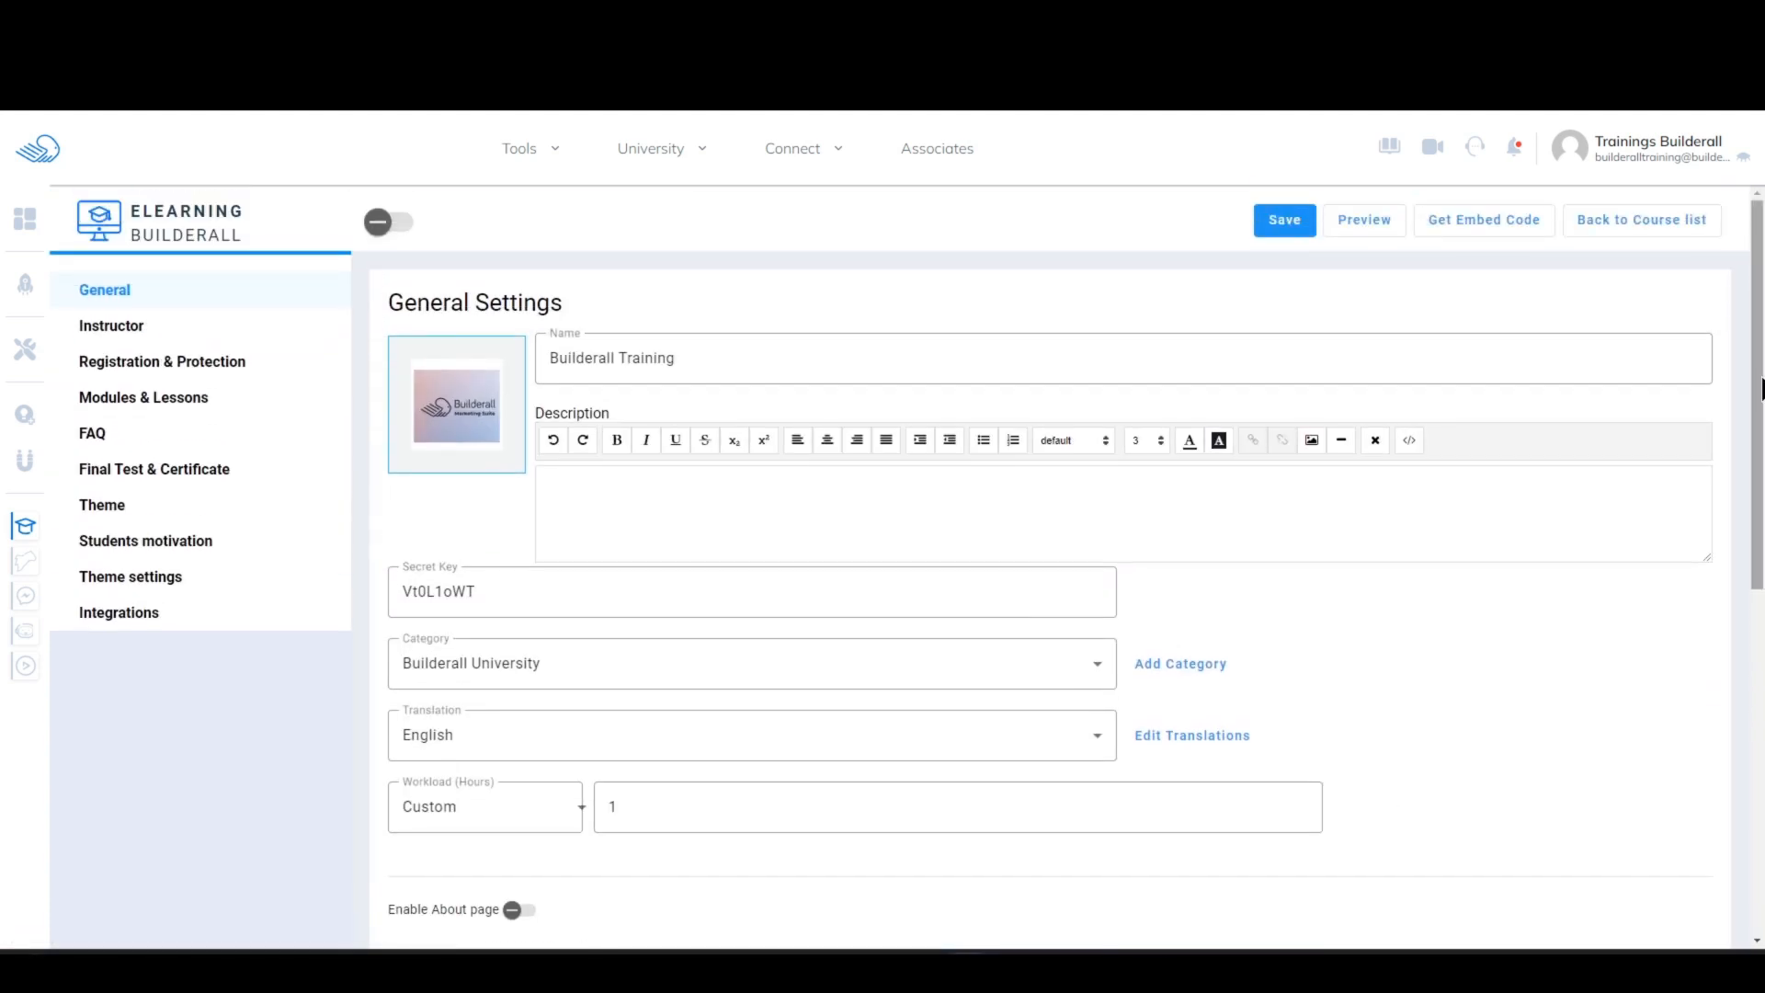
pyautogui.click(121, 404)
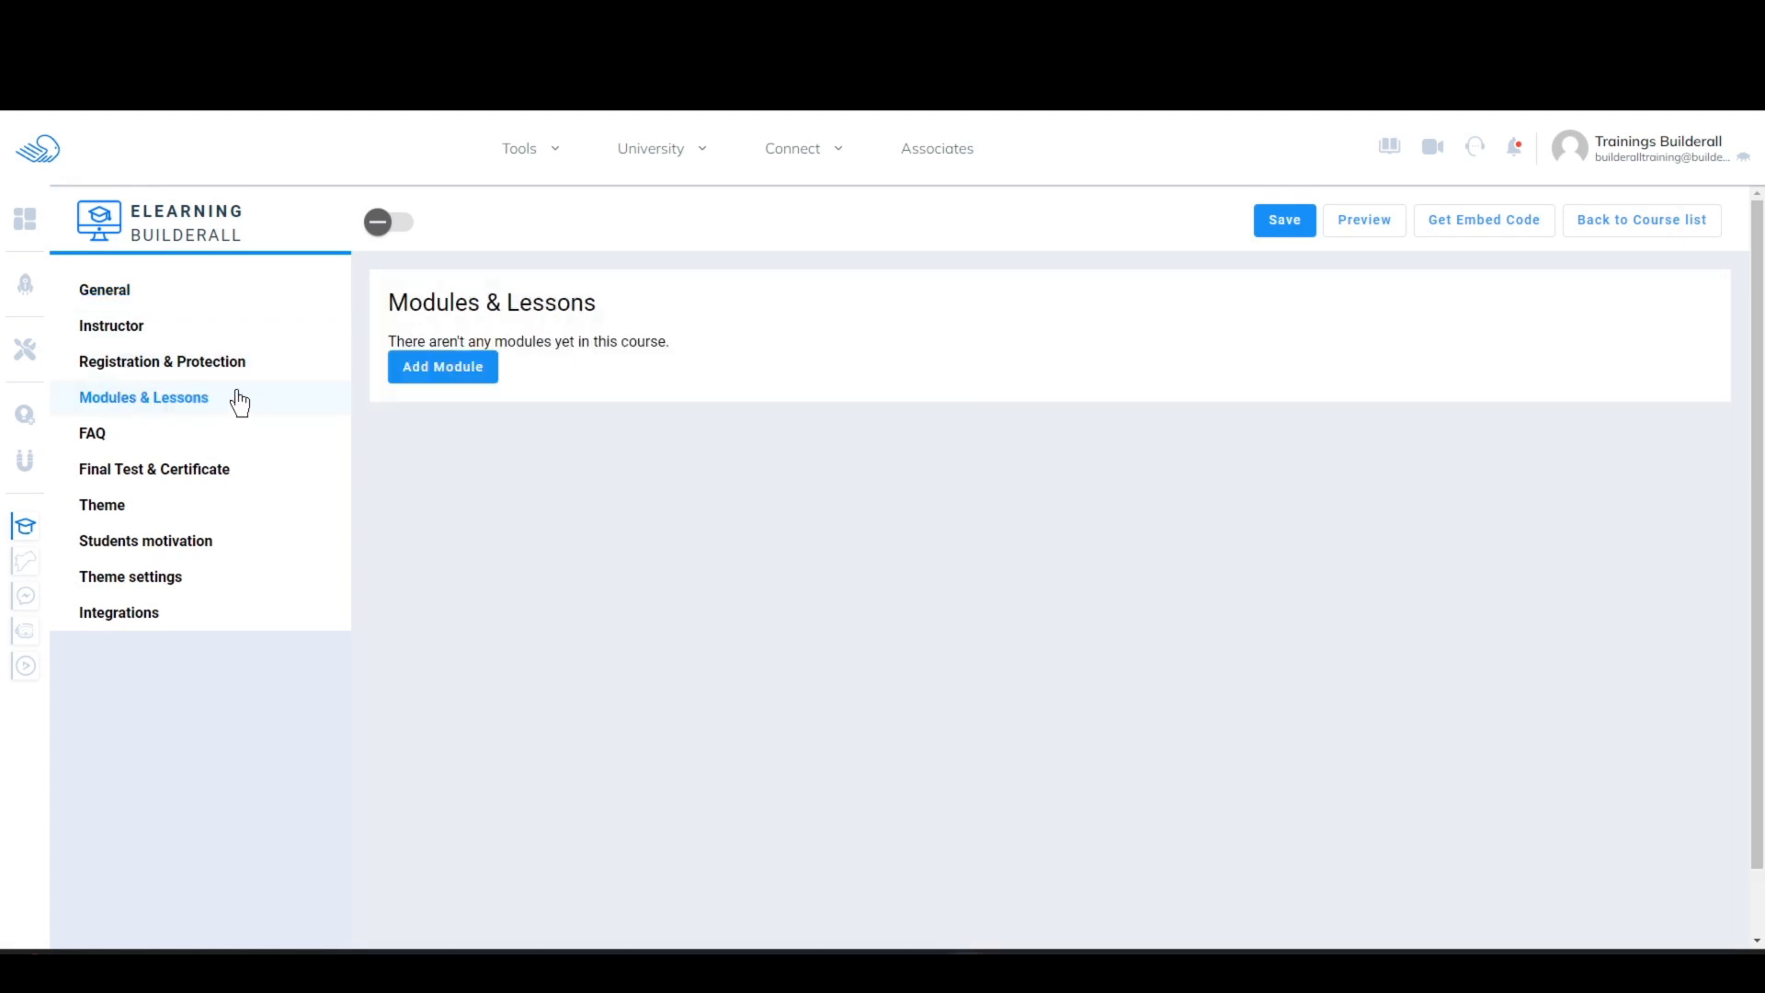
pyautogui.click(138, 364)
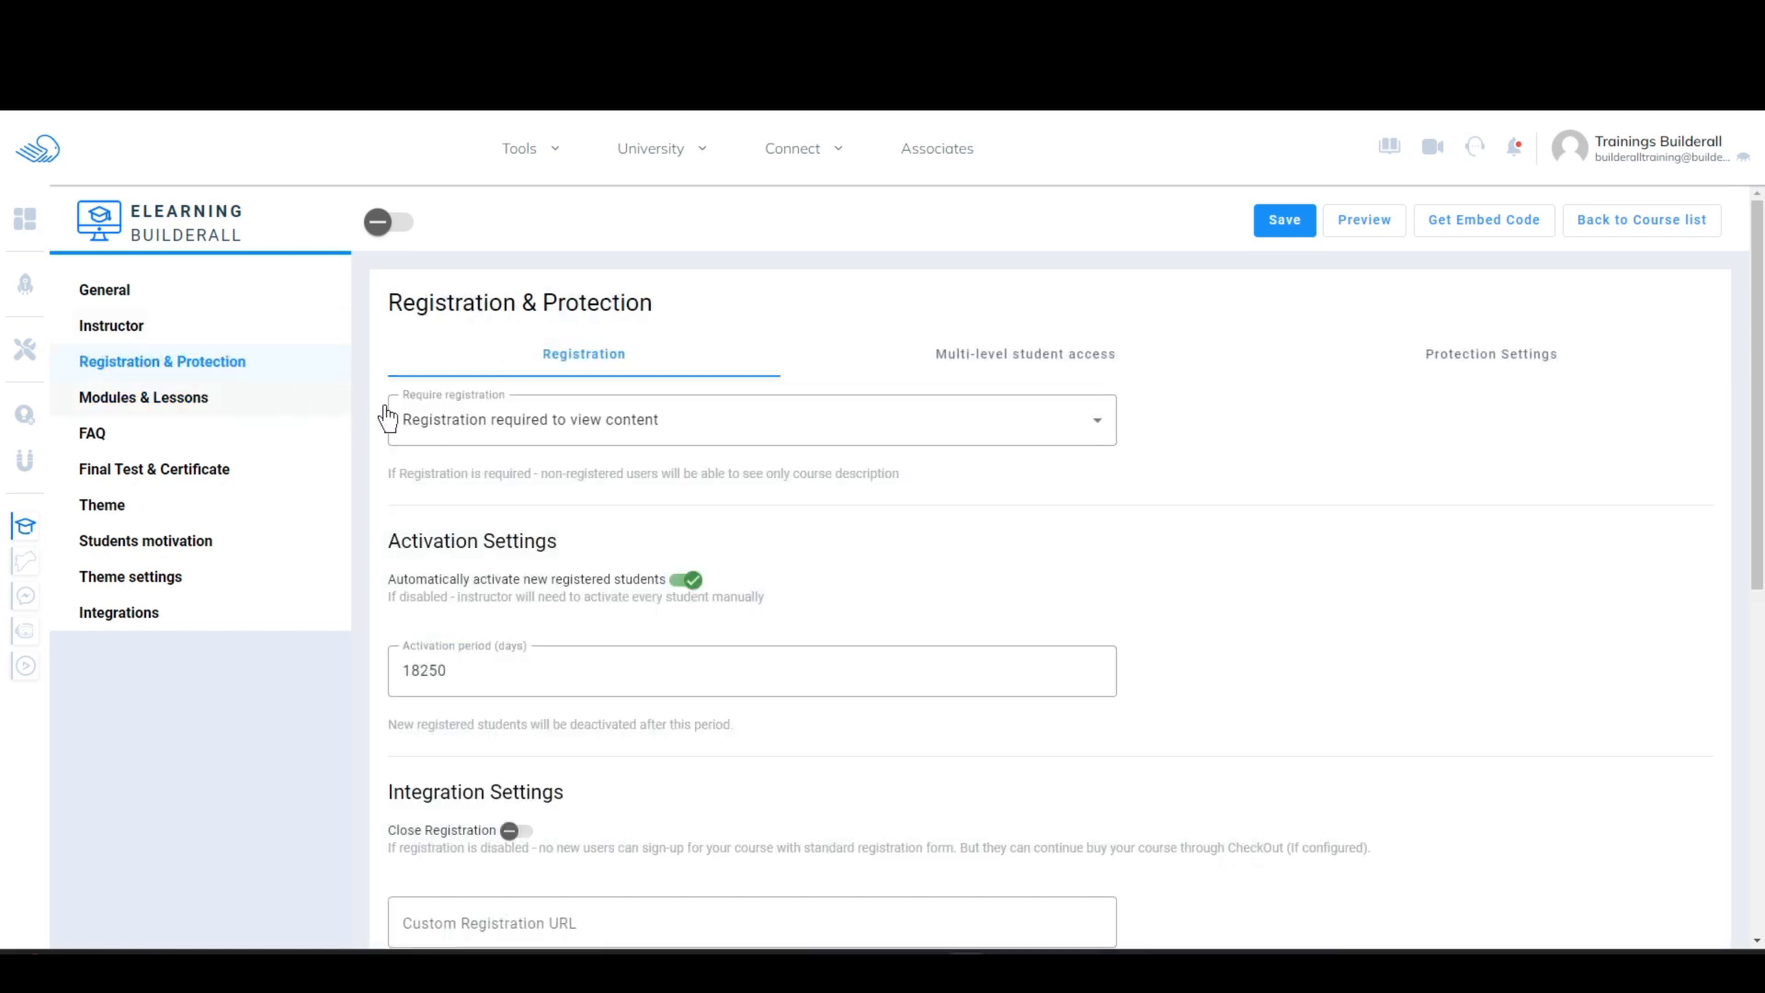
pyautogui.click(744, 404)
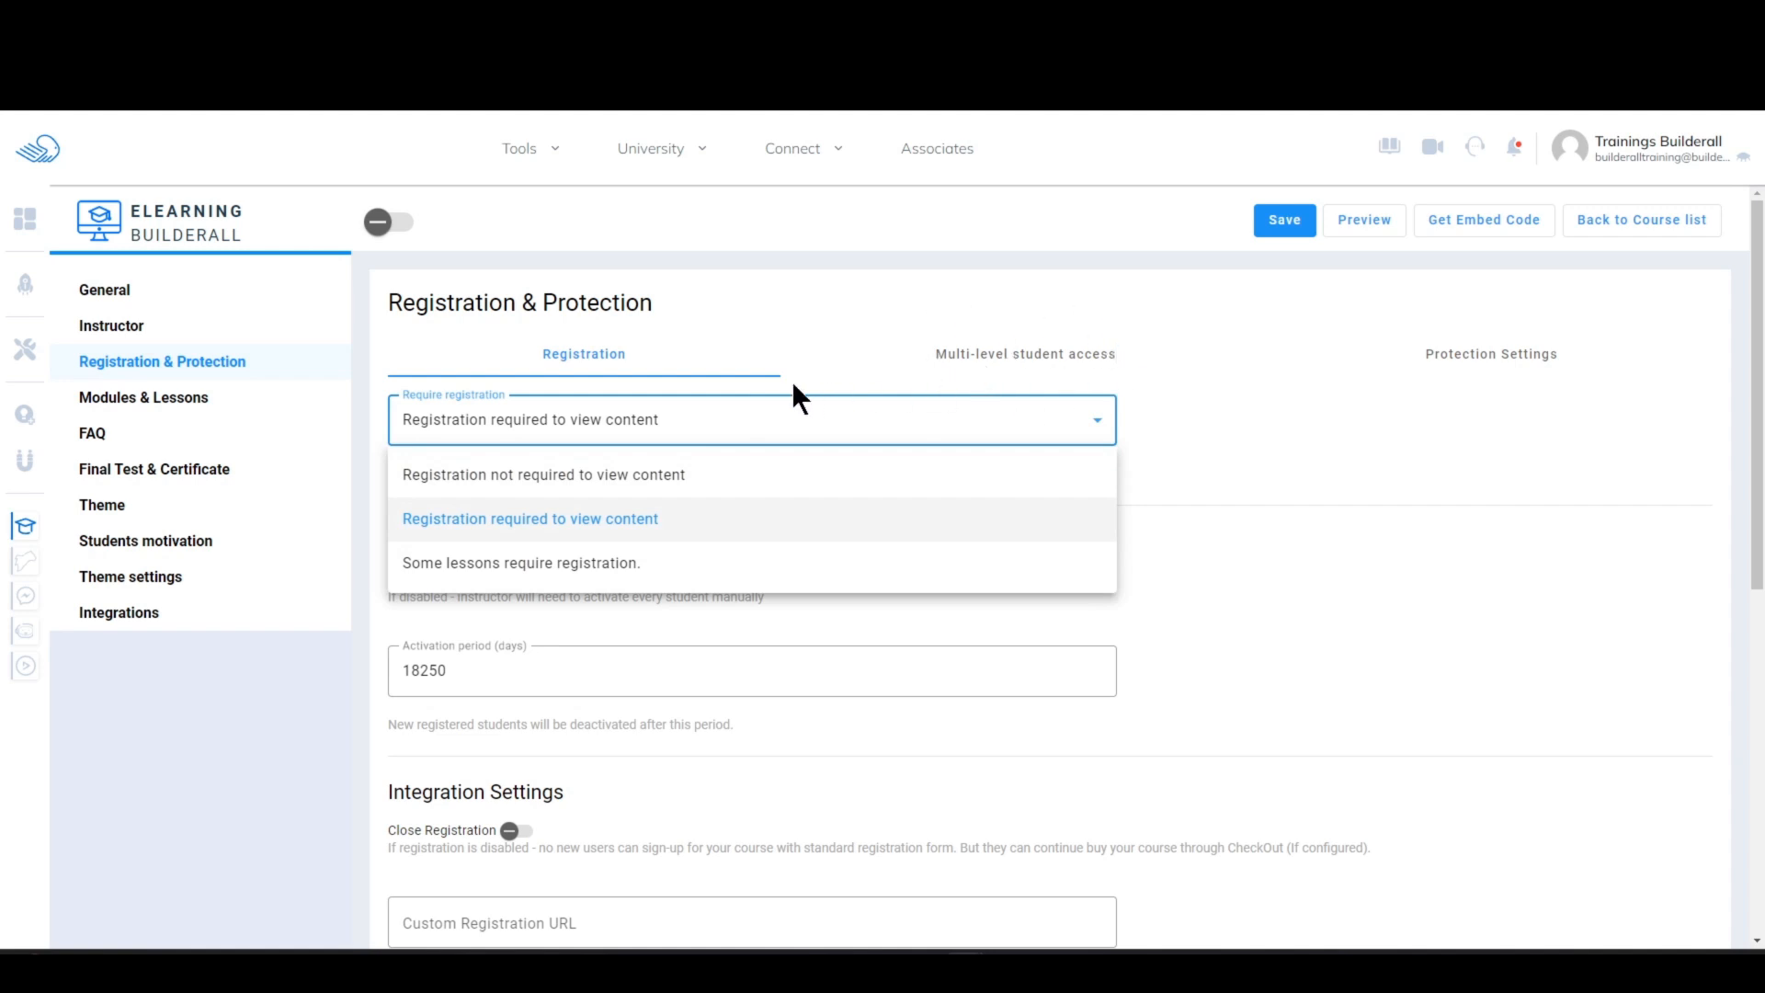
pyautogui.click(548, 522)
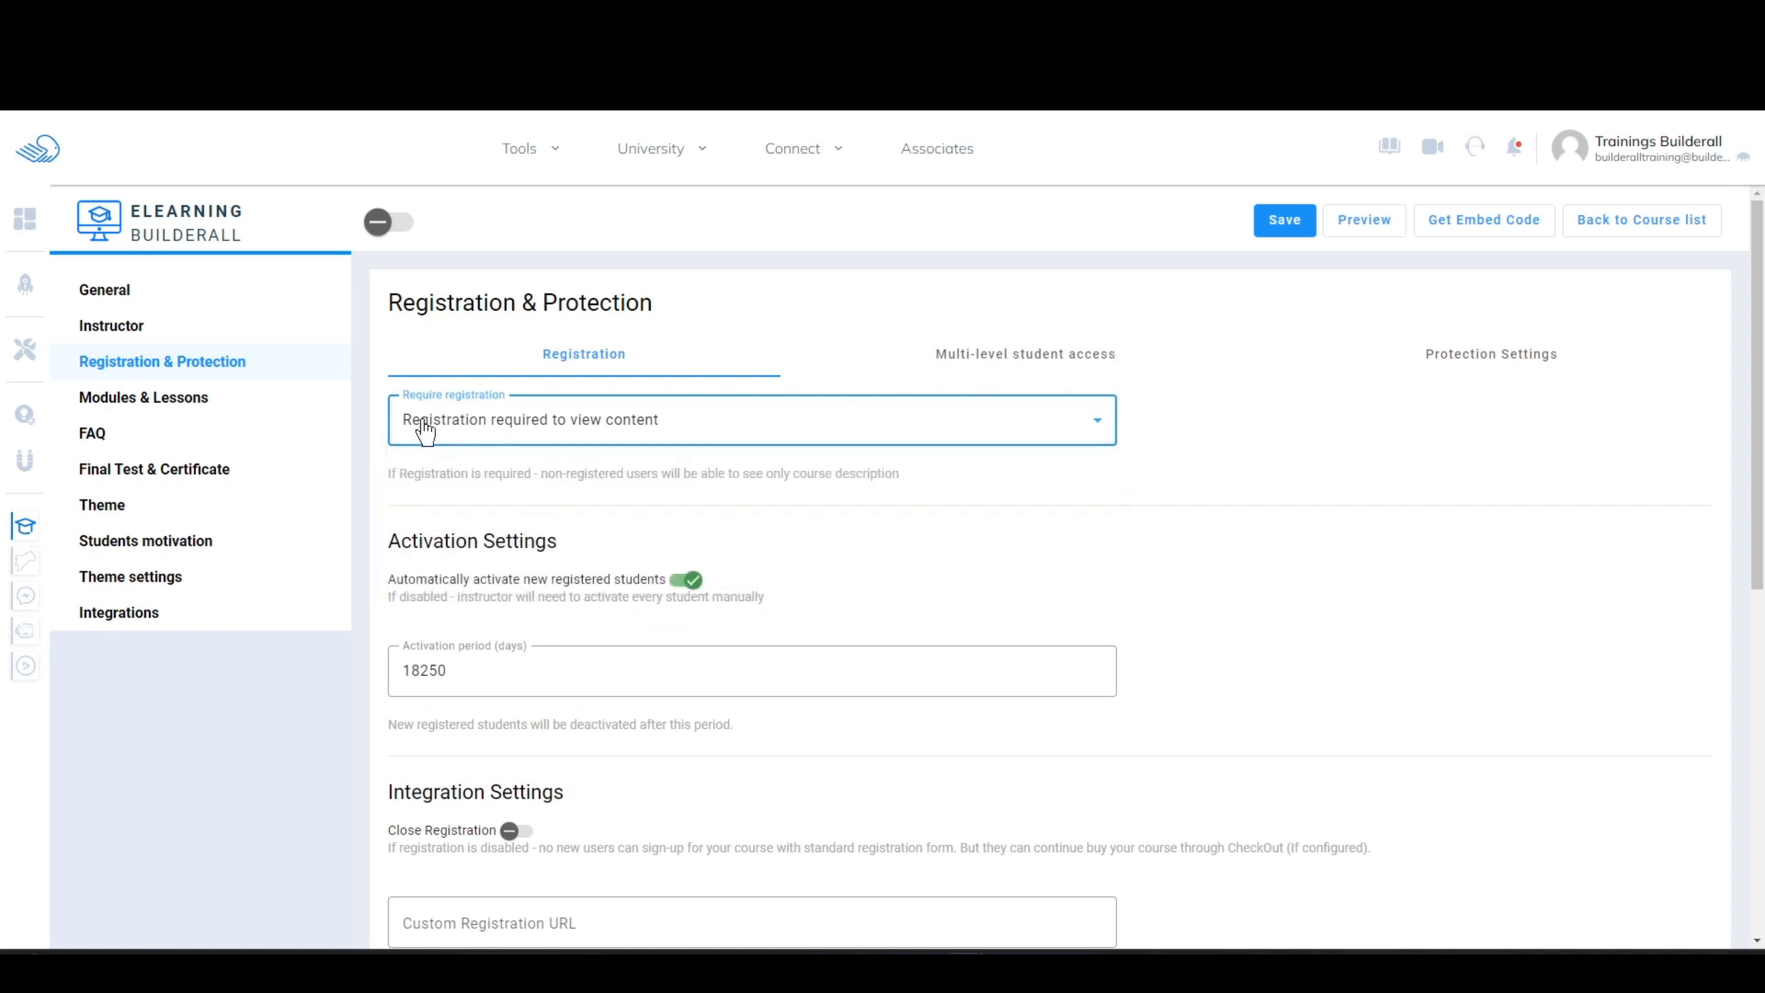
# Step: Start a new module in the course's Modules & Lessons and name it "Mailingboss"
pyautogui.click(208, 402)
pyautogui.click(465, 367)
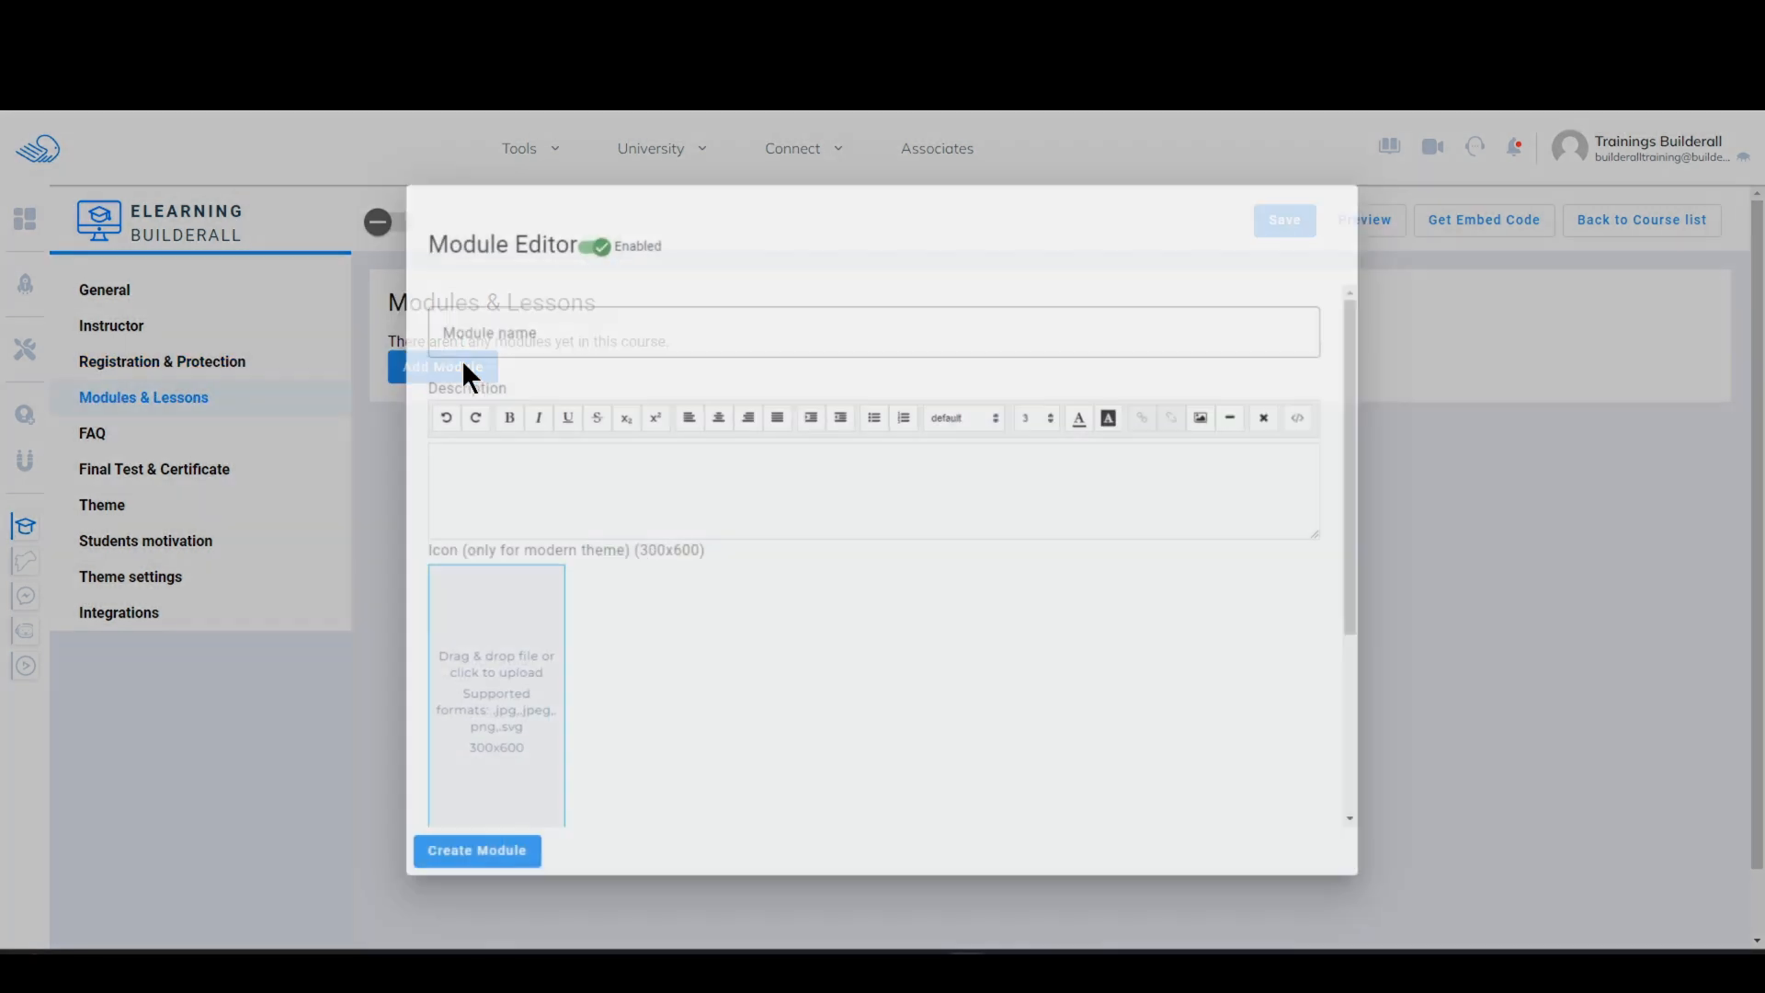
pyautogui.click(623, 324)
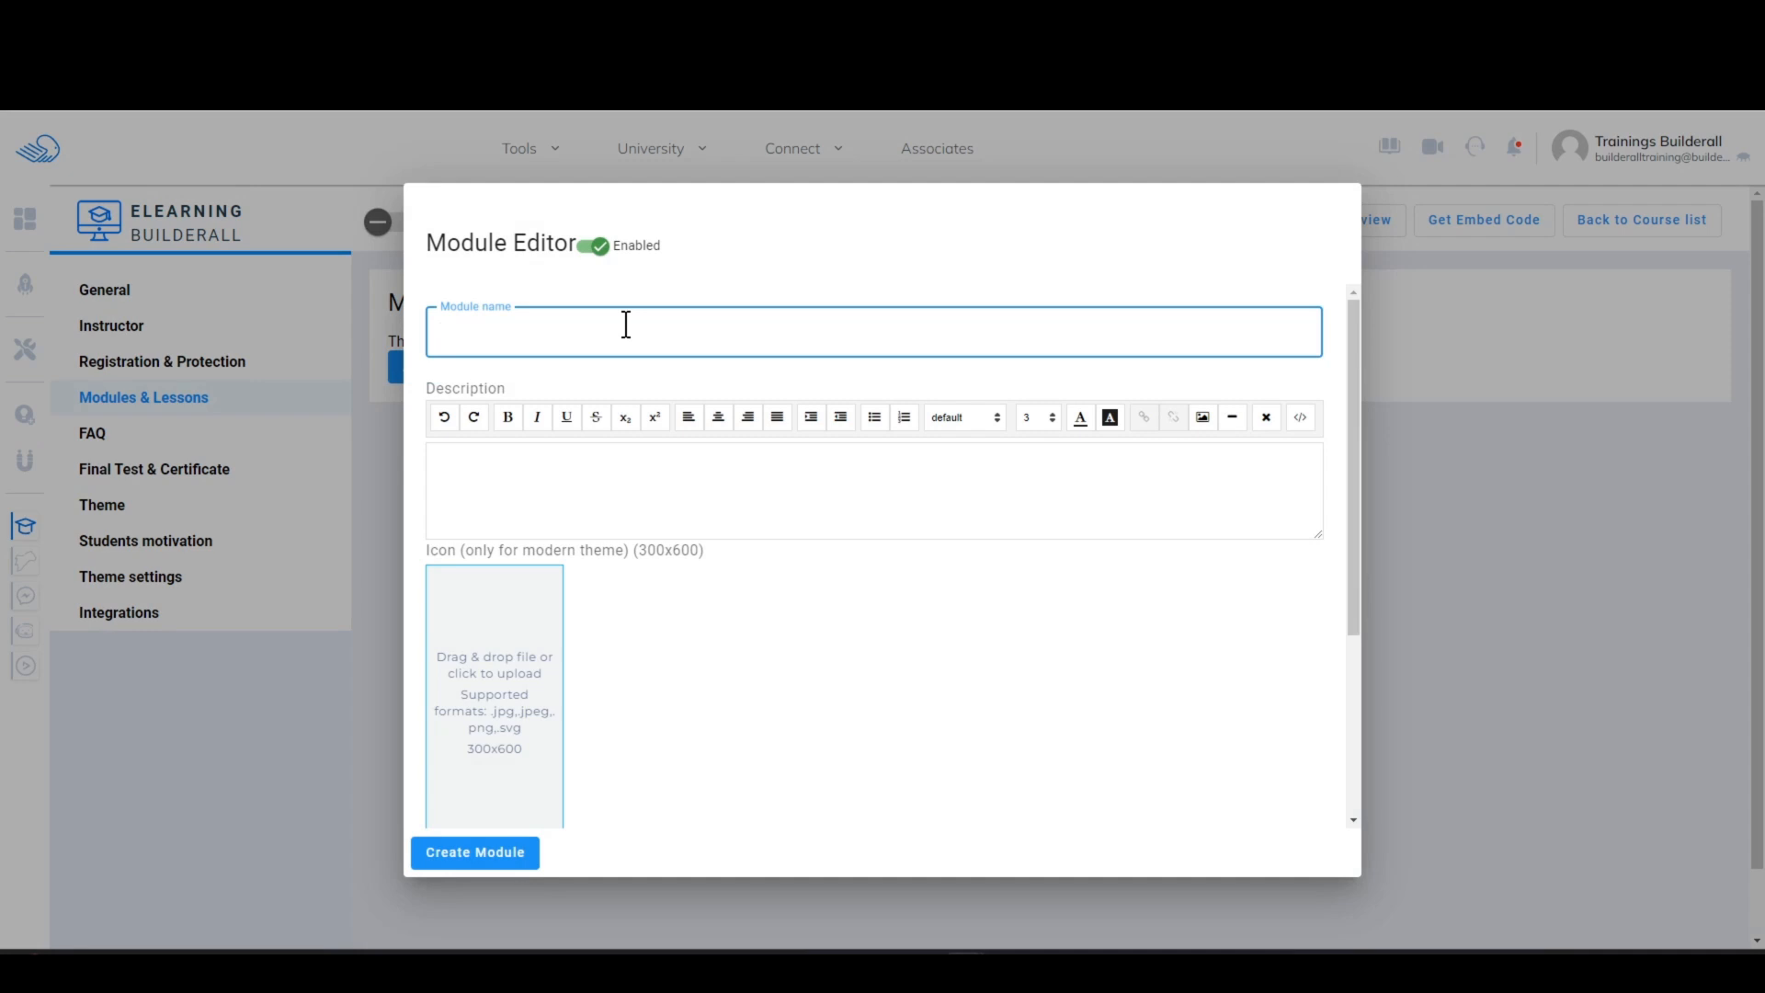
pyautogui.write('mAILING')
pyautogui.press('BackSpace')
pyautogui.press('BackSpace')
pyautogui.press('BackSpace')
pyautogui.press('BackSpace')
pyautogui.write('Mailingboss')
# Step: Enter the module description "Training about advance Mailingboss features." and create the module
pyautogui.click(571, 455)
pyautogui.write('Trai')
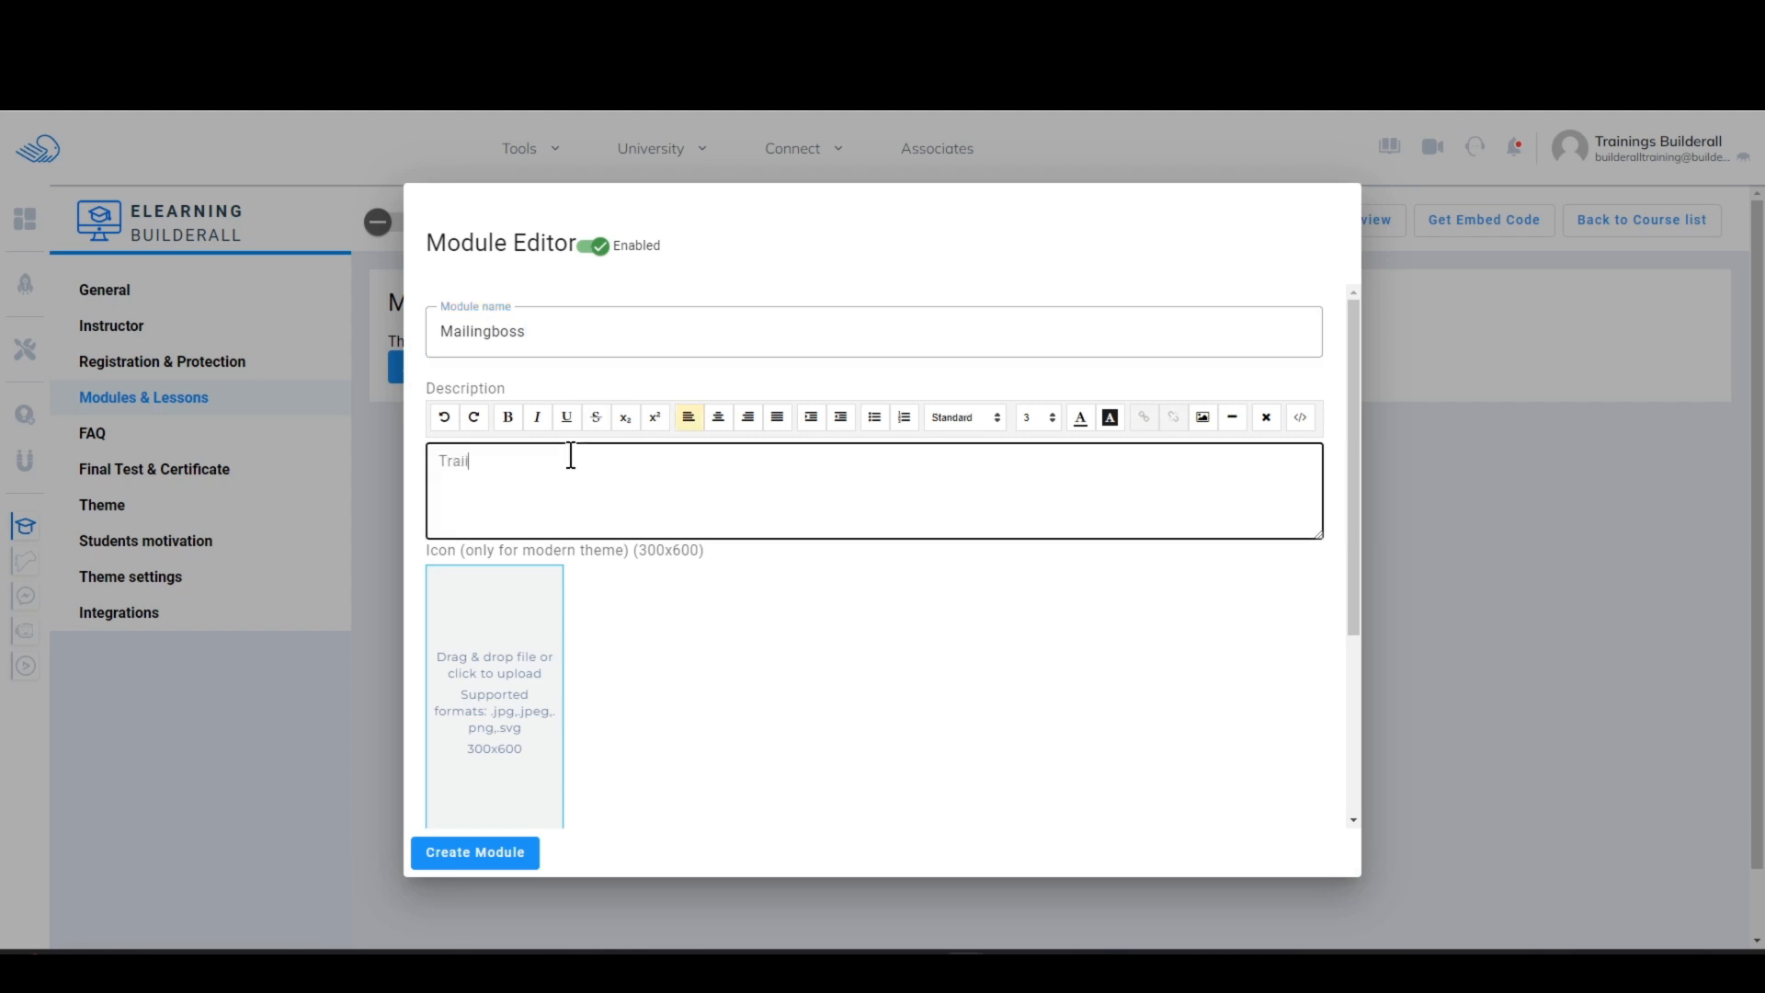
pyautogui.write('ning about advance Mailingboss features.')
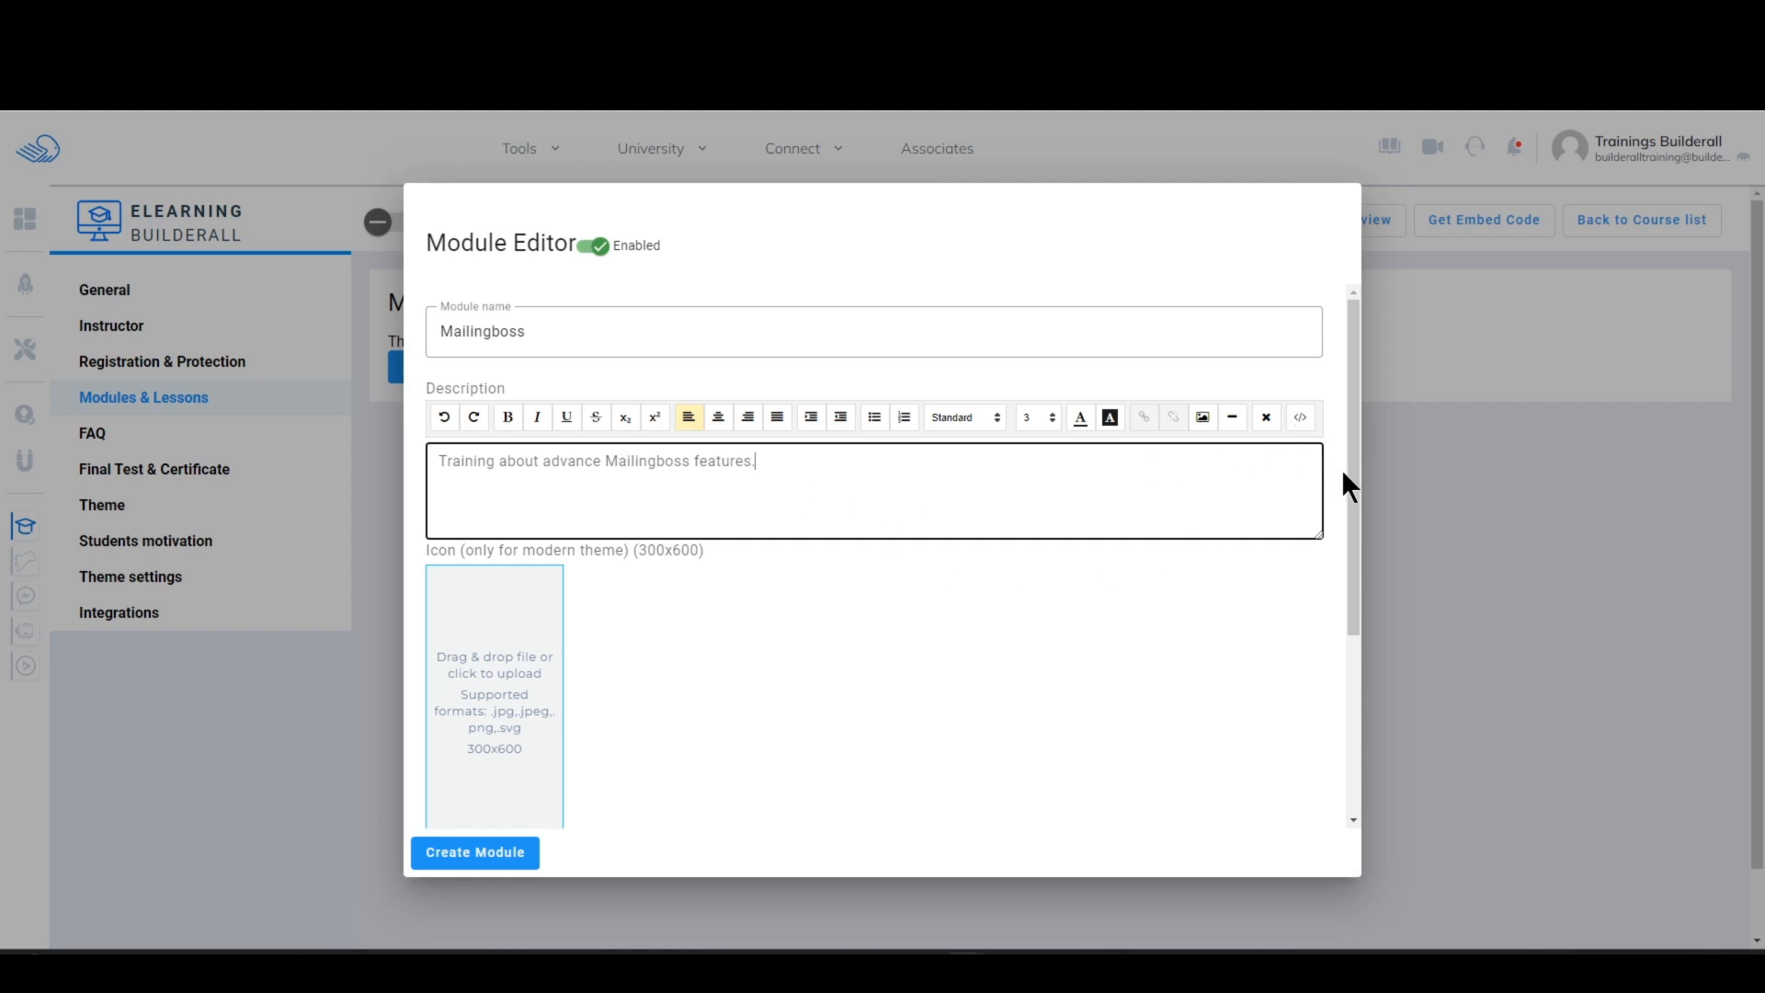
pyautogui.moveTo(1356, 473); pyautogui.dragTo(1368, 603)
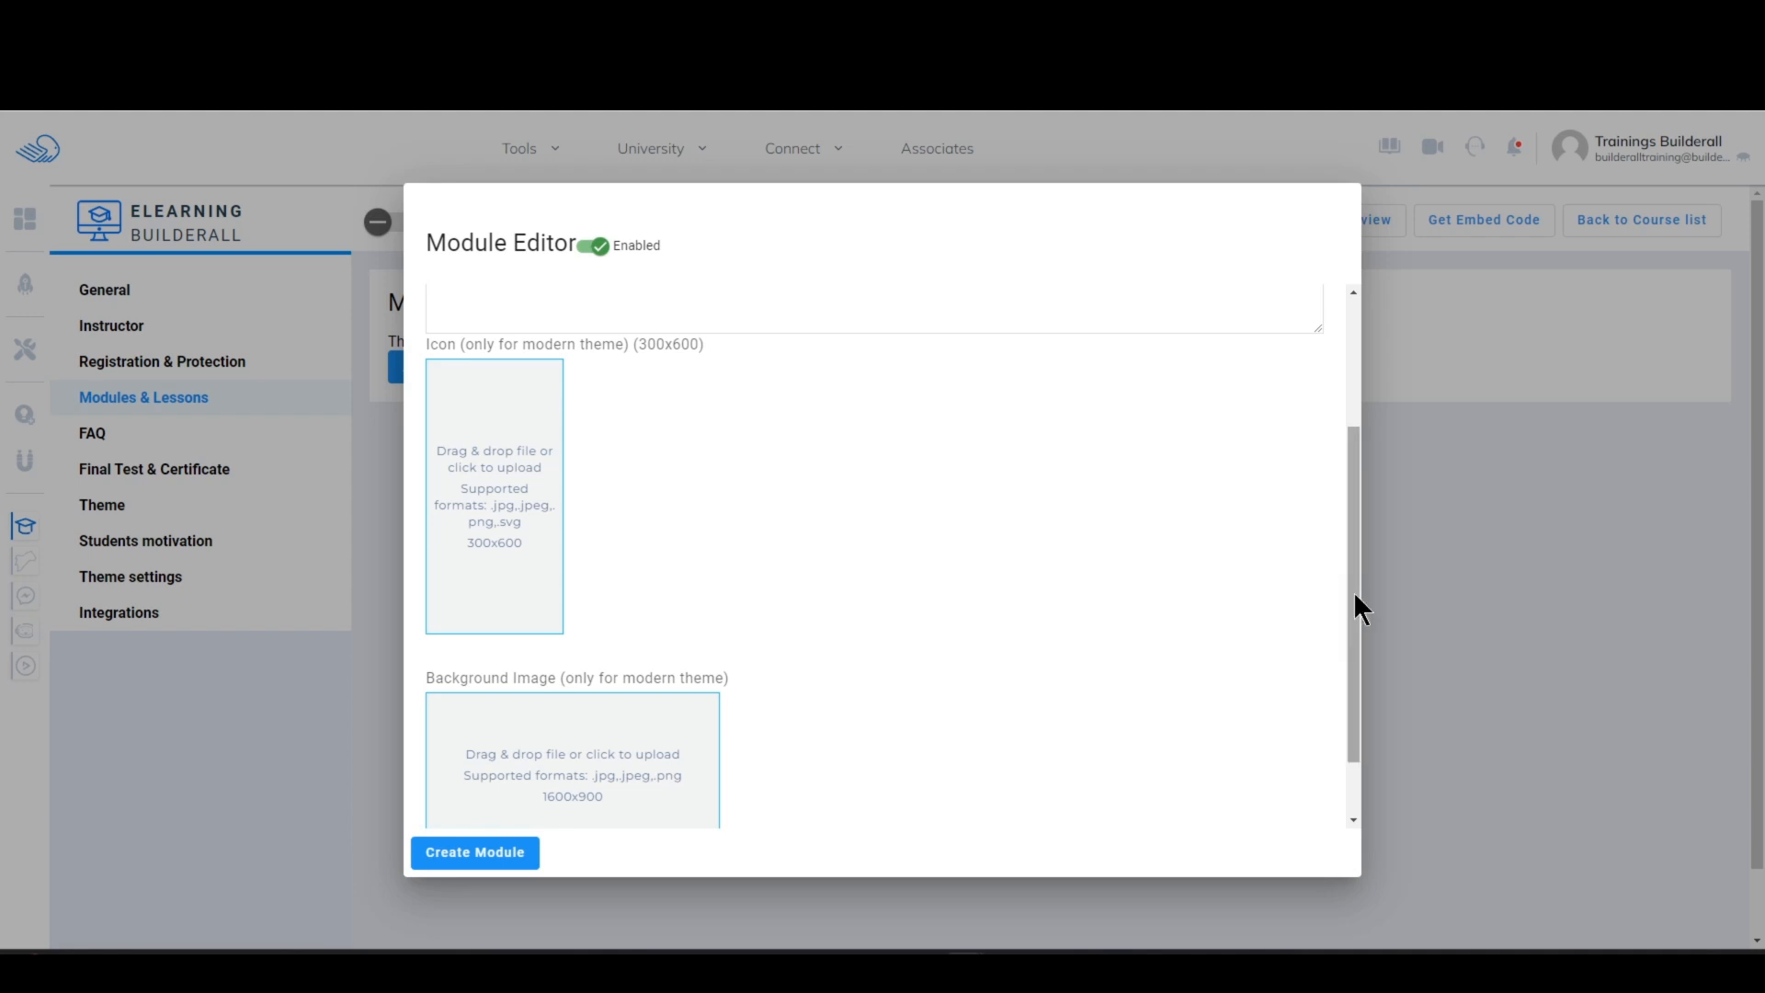
pyautogui.moveTo(1354, 590); pyautogui.dragTo(1354, 414)
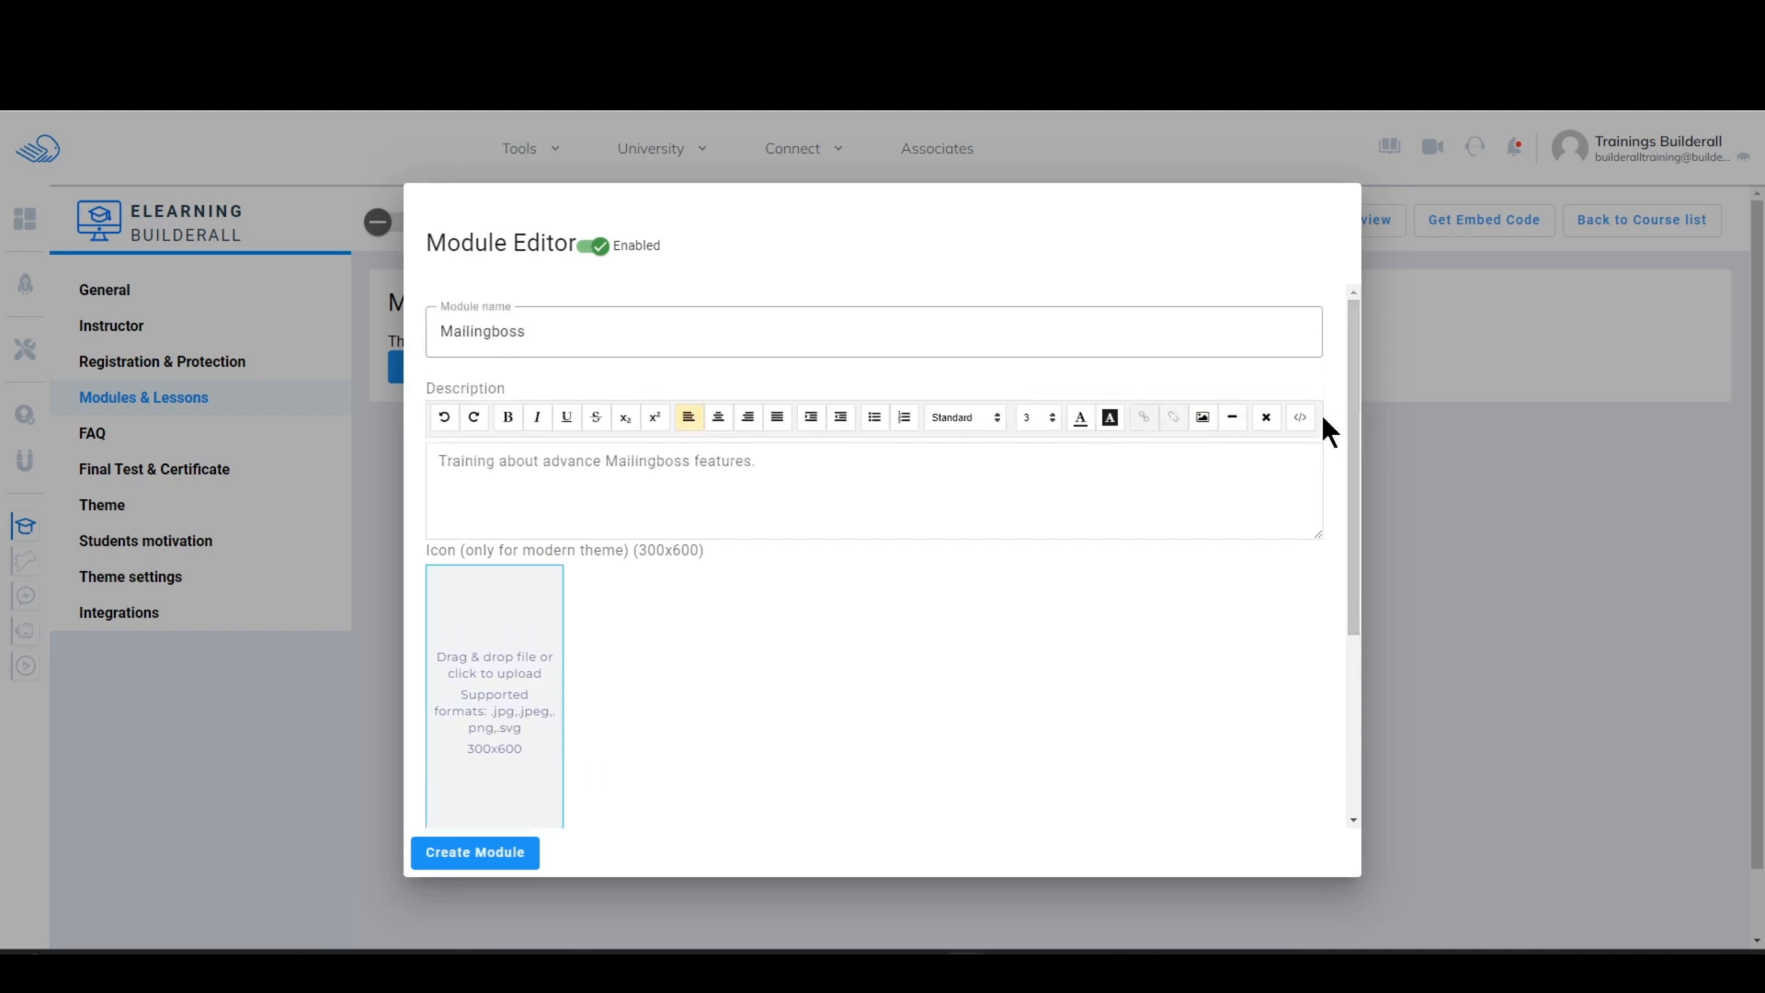
pyautogui.click(496, 858)
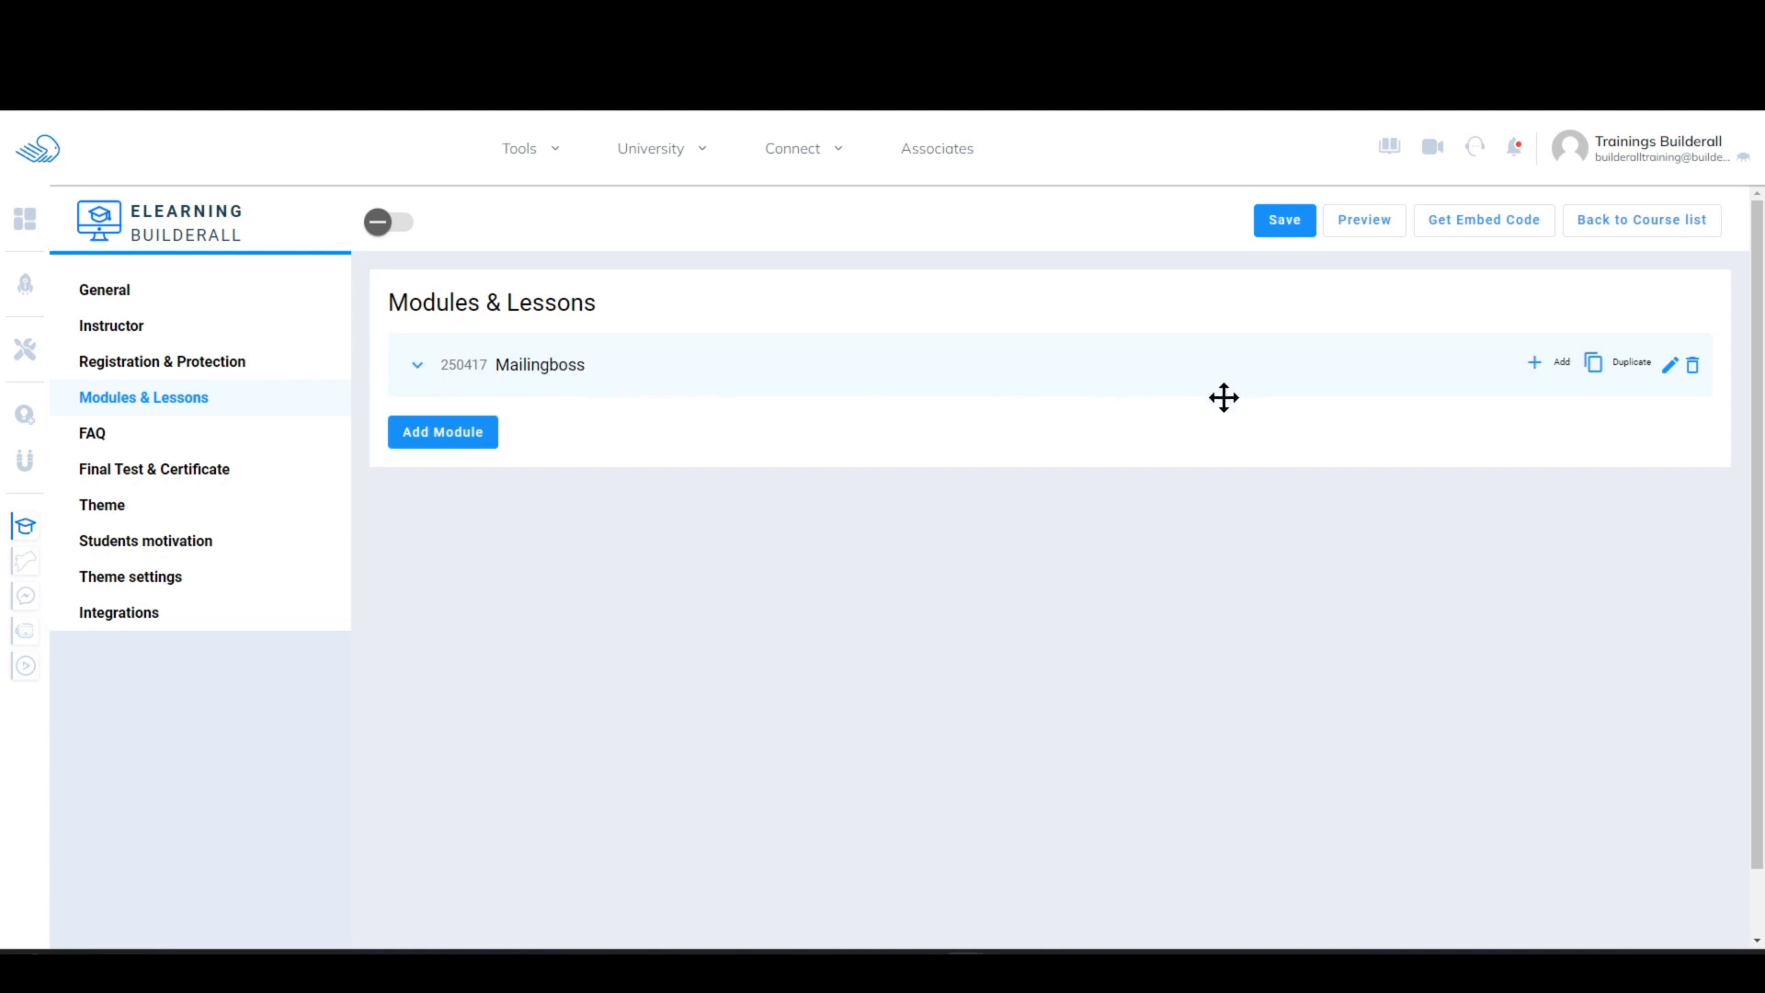
# Step: Start a new lesson in the Mailingboss module, name it "Creating a List" and review its general settings
pyautogui.click(1535, 364)
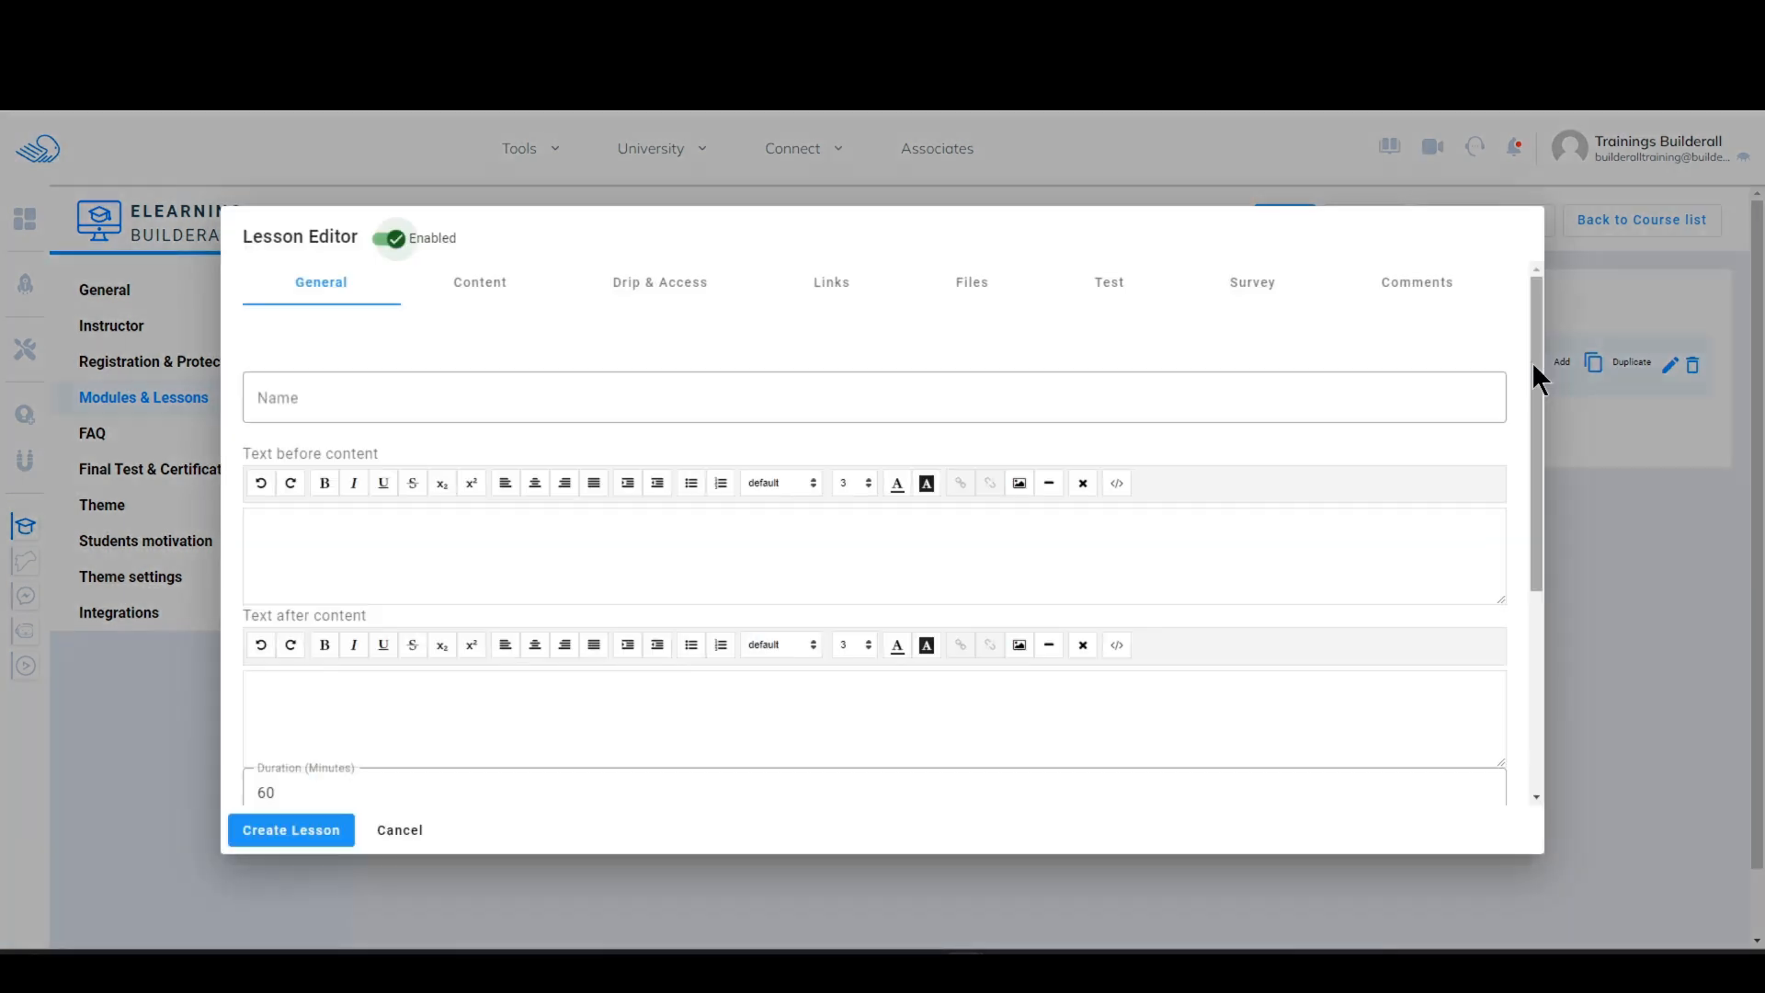
pyautogui.click(578, 398)
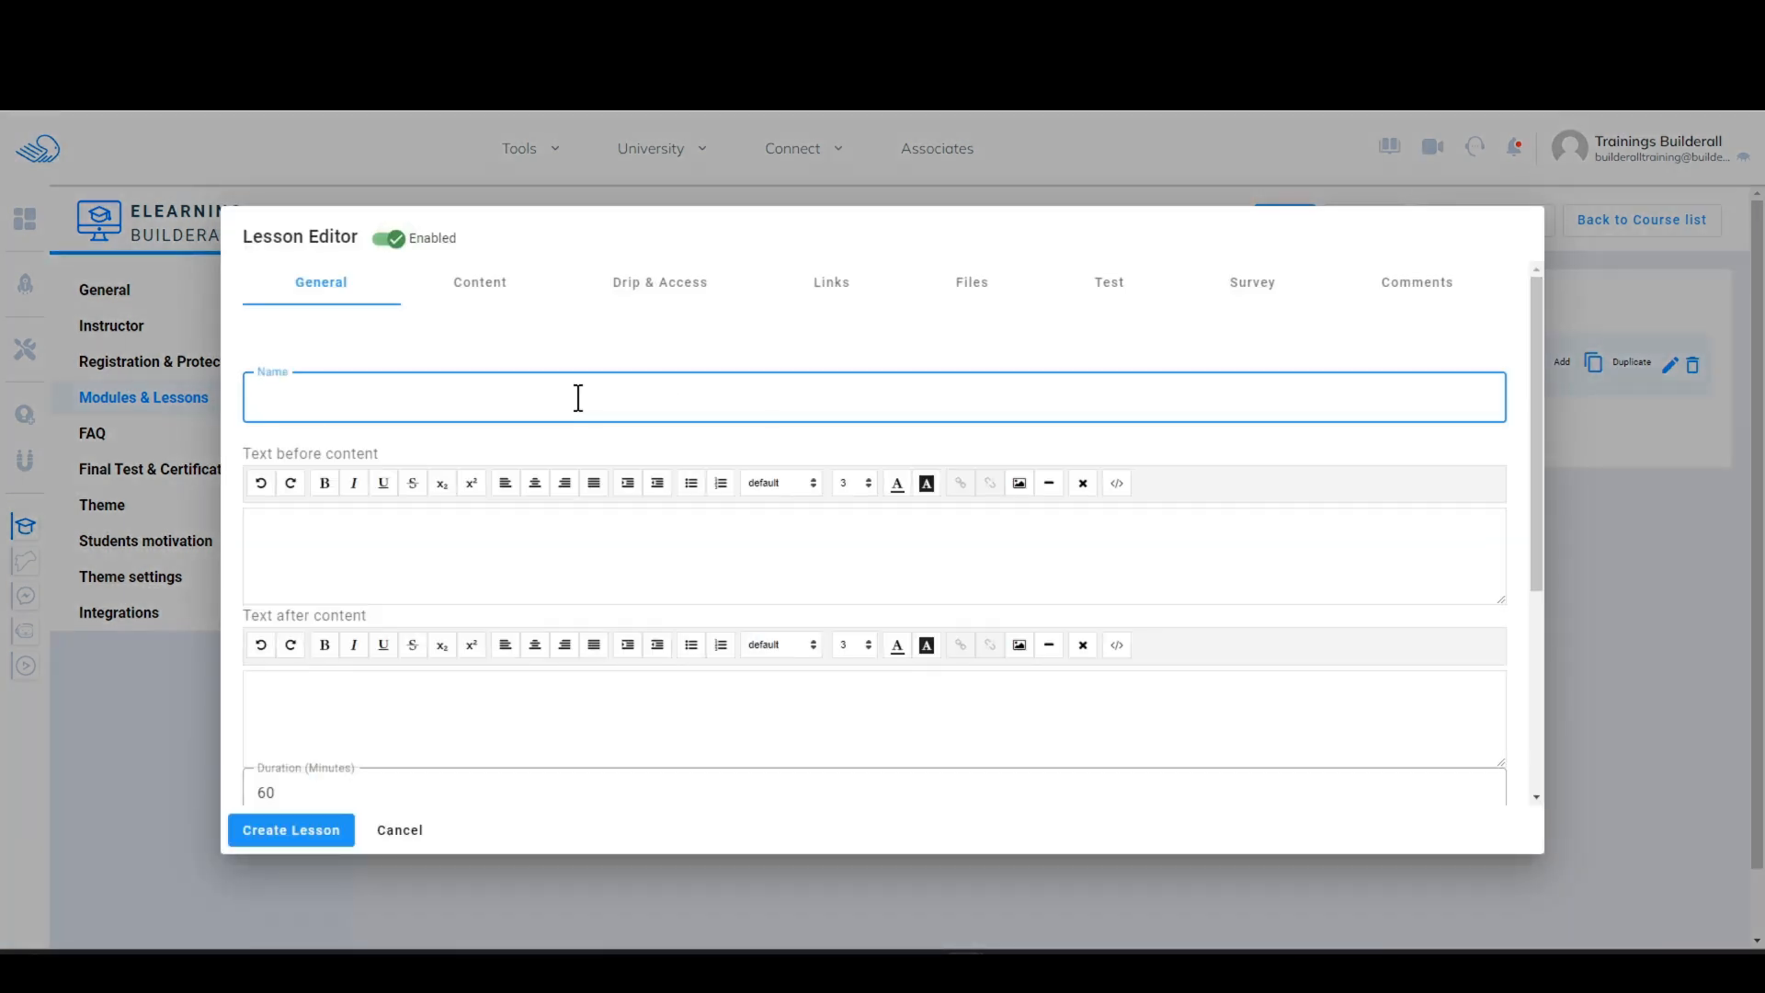
pyautogui.write('Creating a List')
pyautogui.click(360, 529)
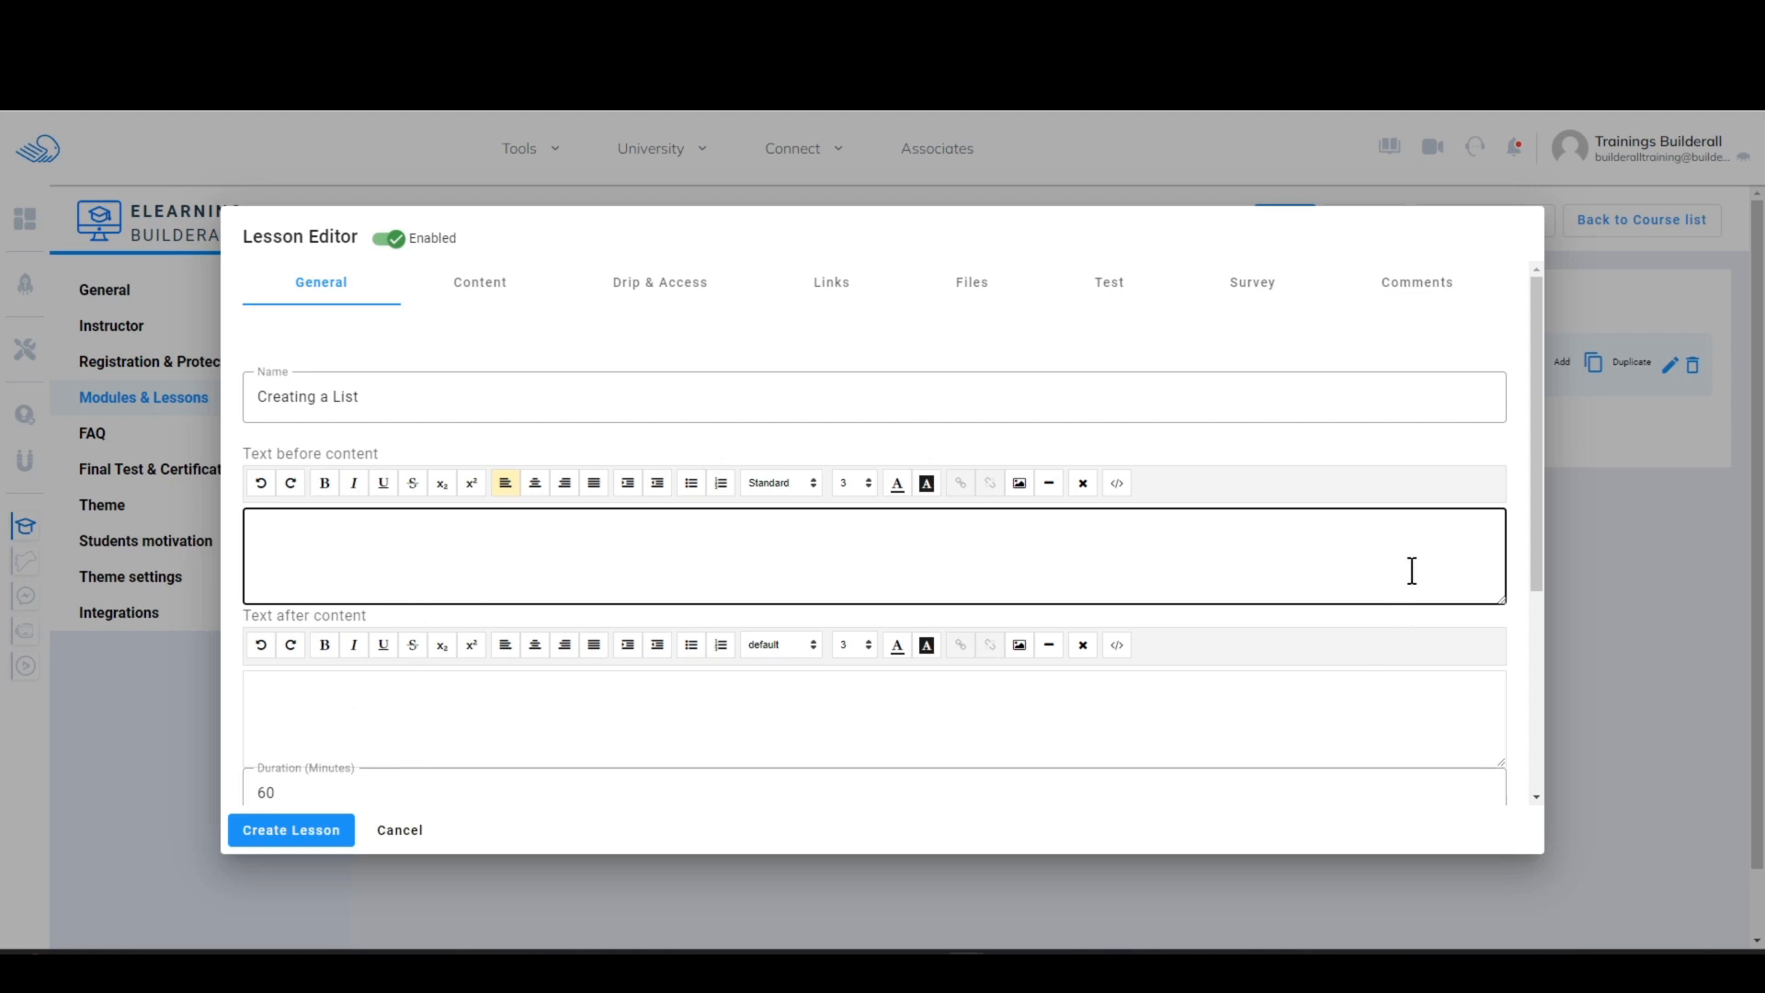
pyautogui.moveTo(1536, 538); pyautogui.dragTo(1490, 733)
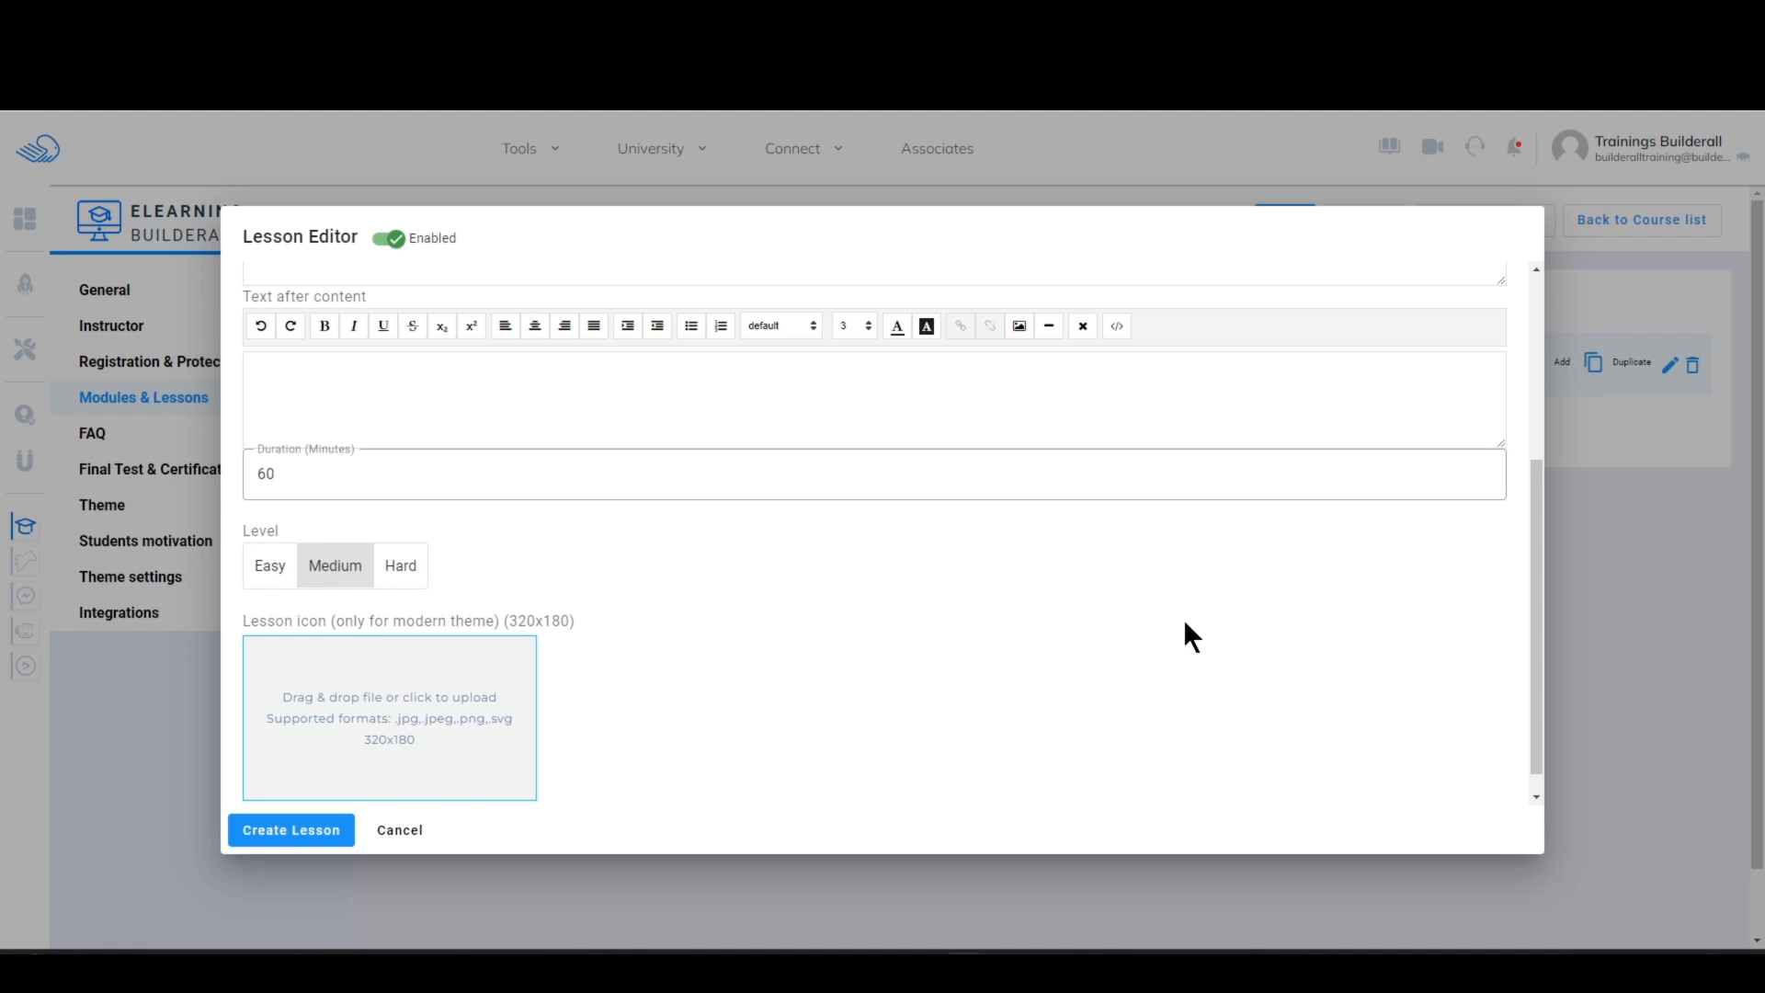
pyautogui.scroll(-1, 1537, 625)
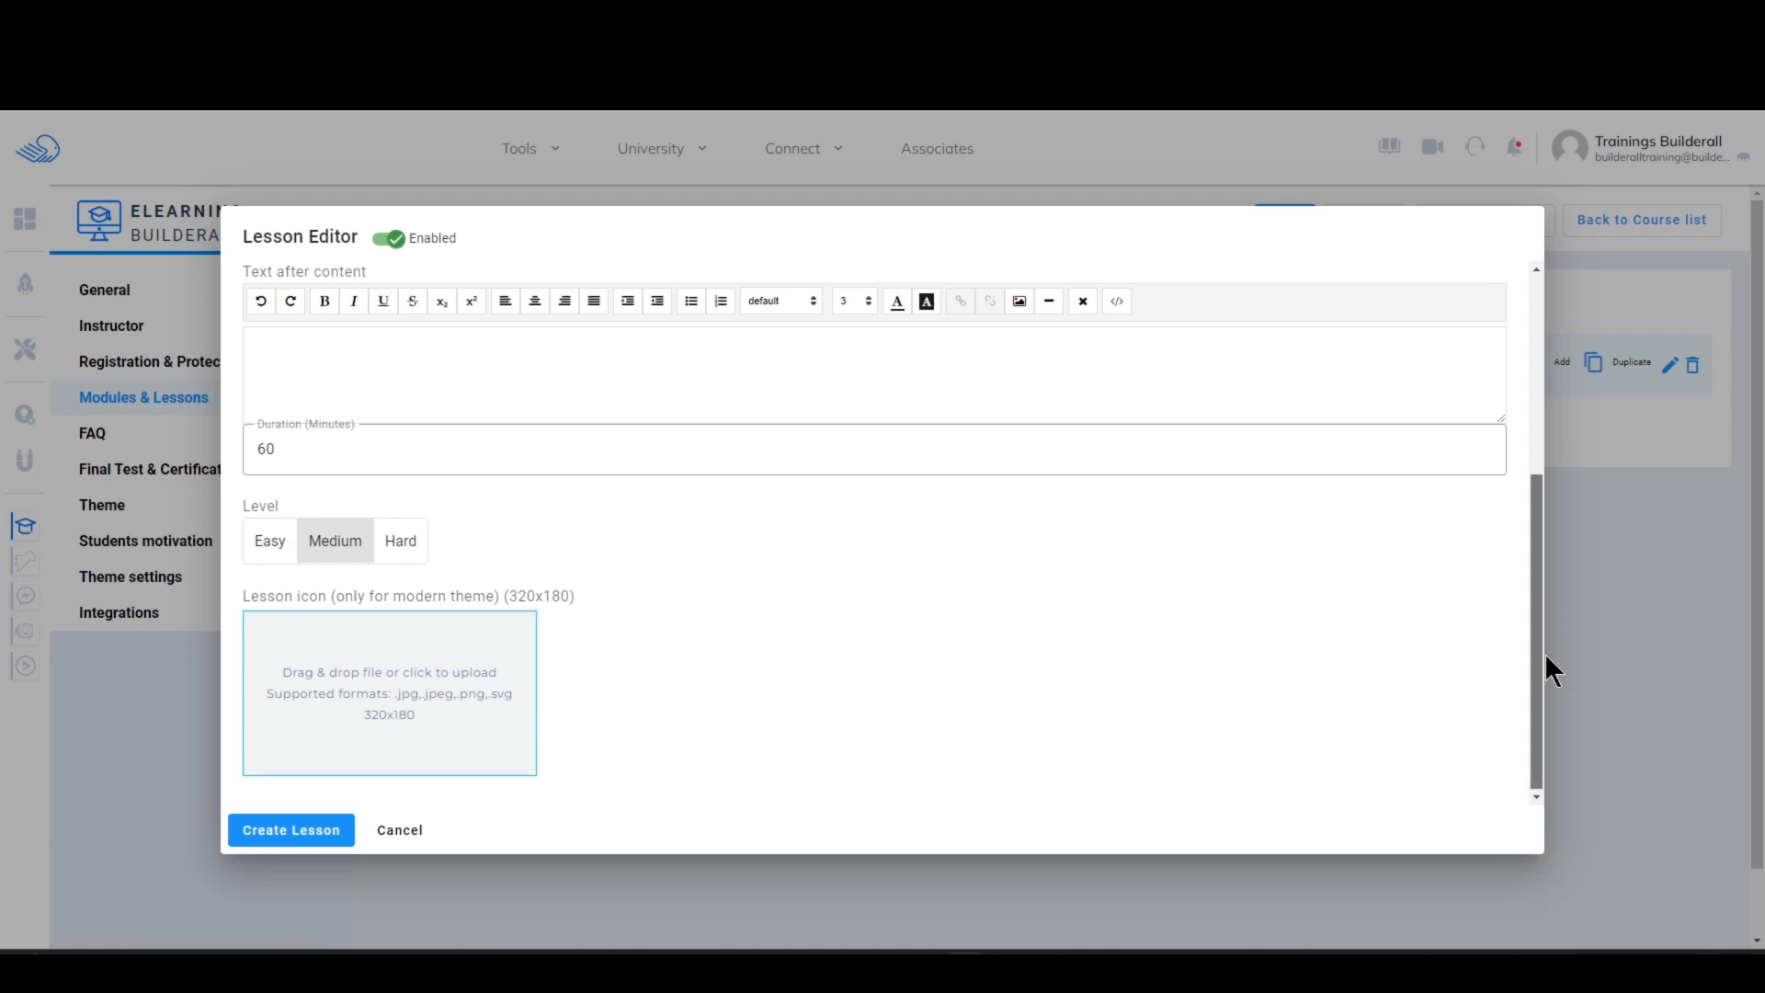
pyautogui.moveTo(1544, 652); pyautogui.dragTo(1564, 376)
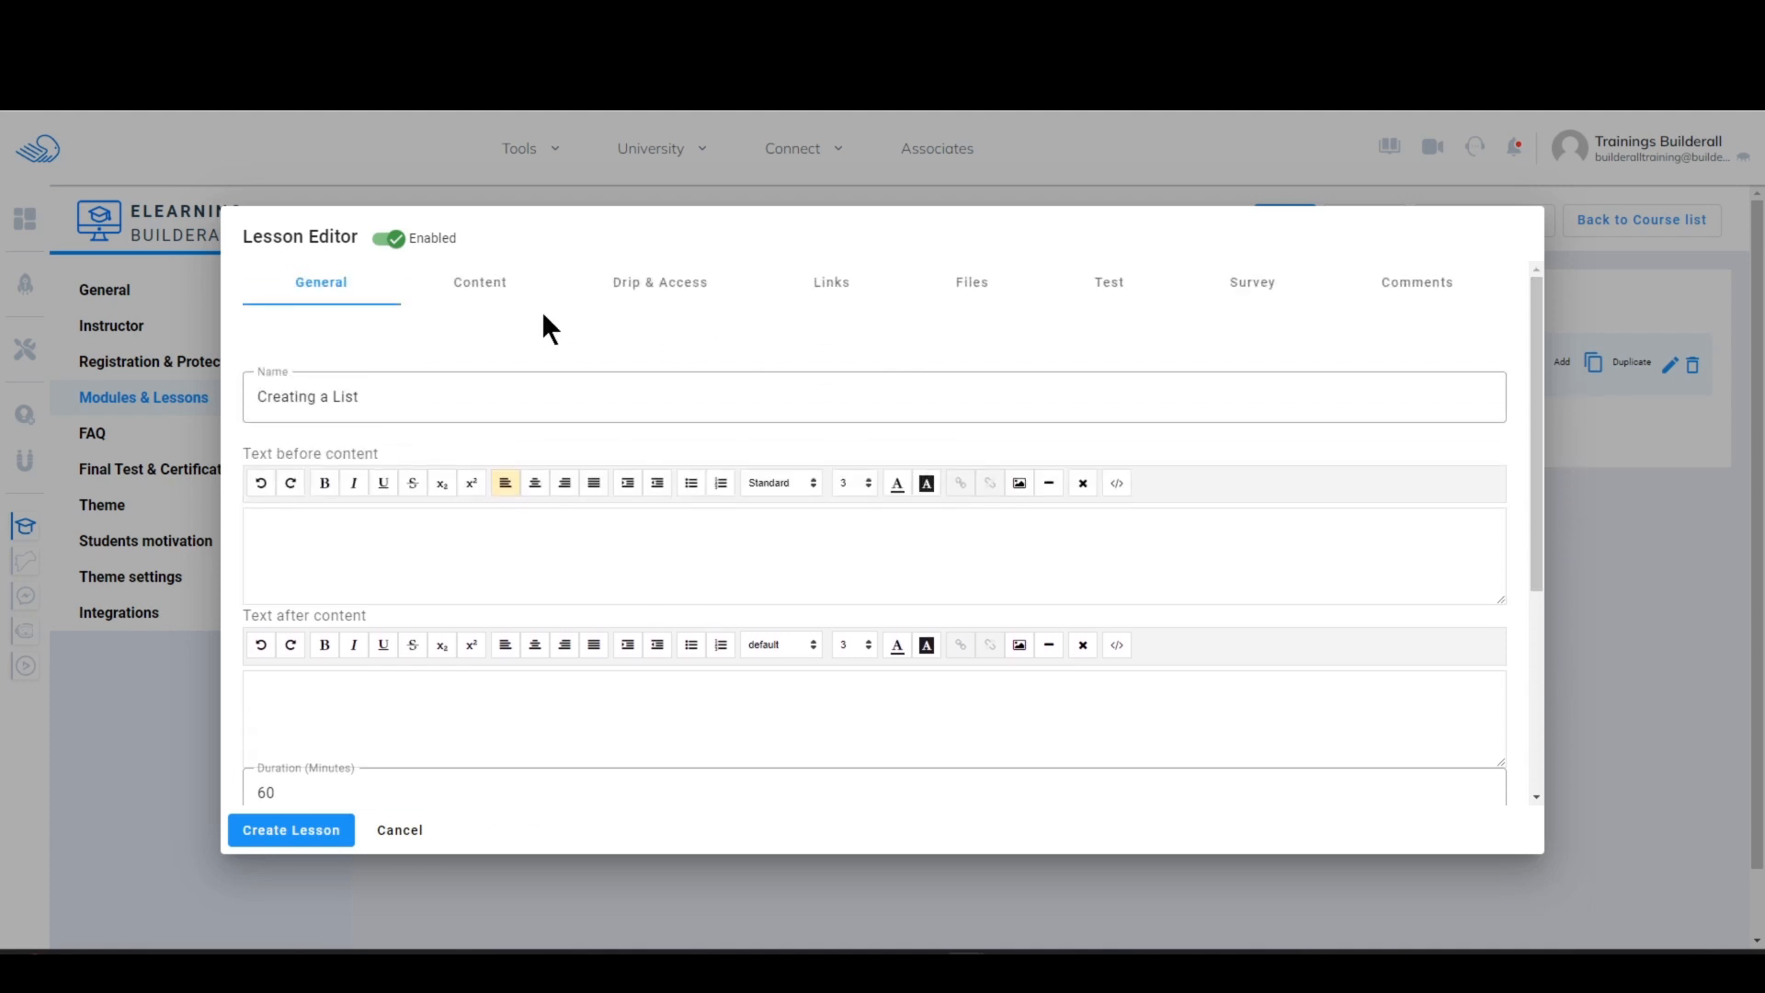
# Step: Try the Just Text and Web Page content types for the lesson
pyautogui.click(481, 287)
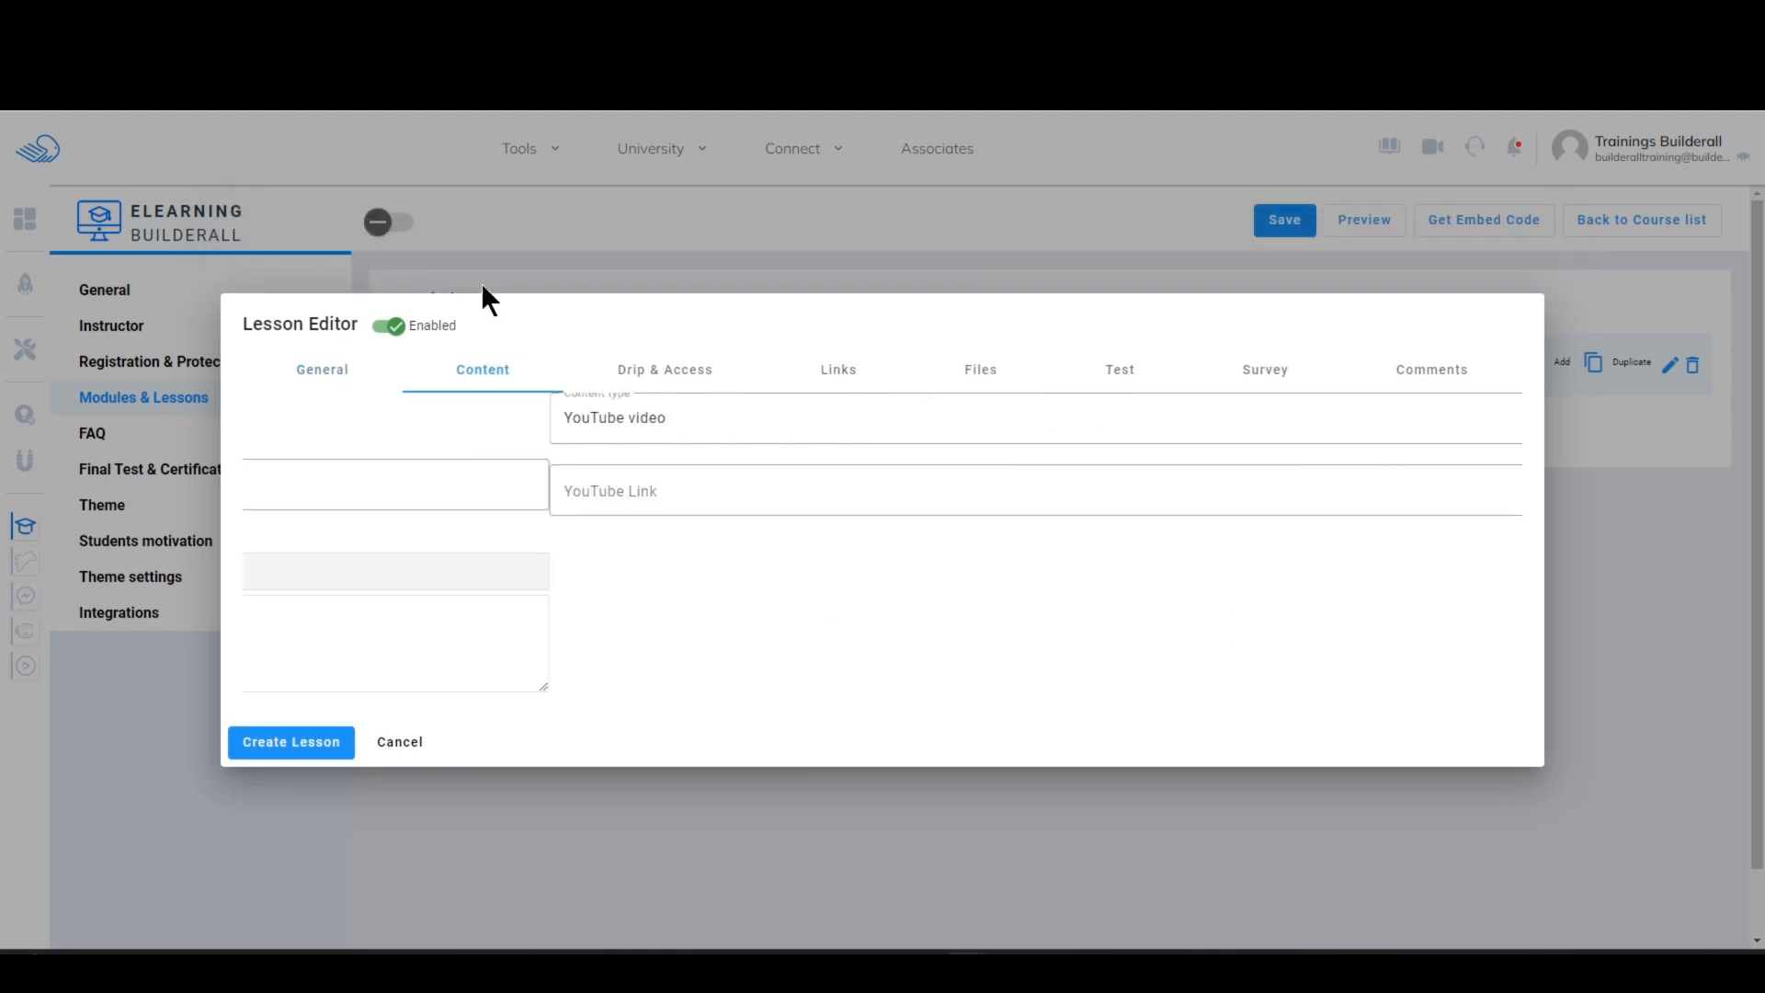
pyautogui.click(484, 499)
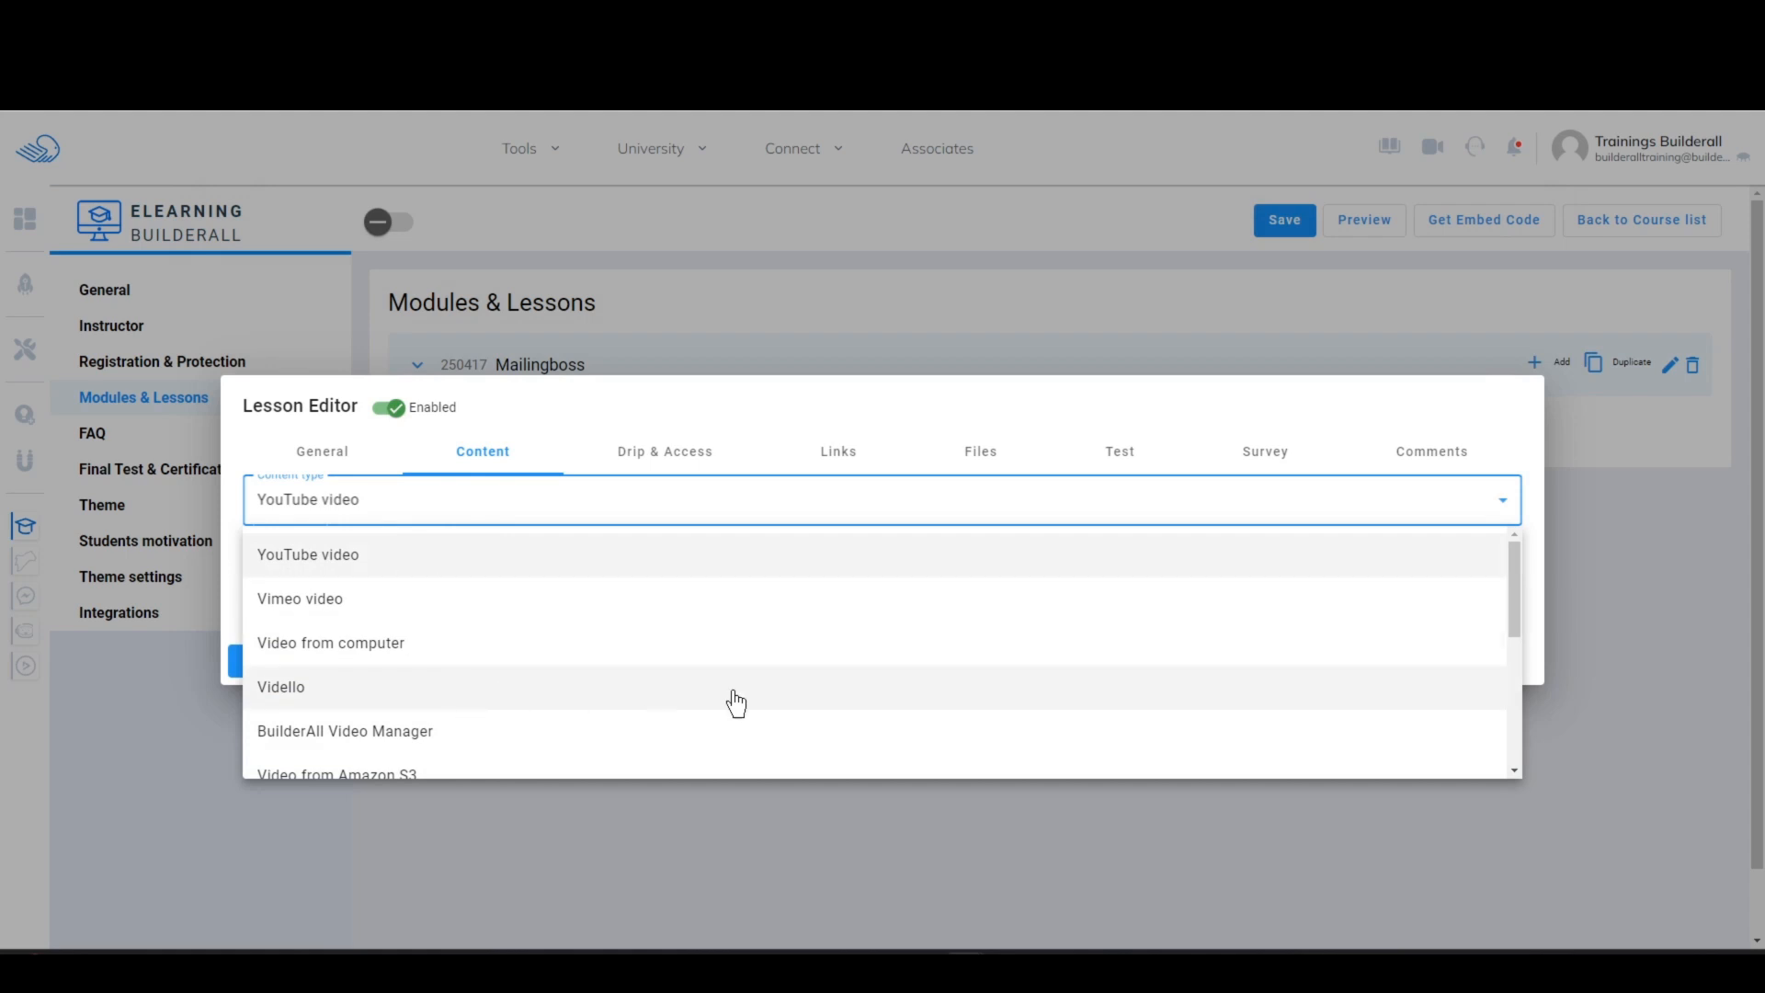
pyautogui.moveTo(1514, 610); pyautogui.dragTo(1536, 749)
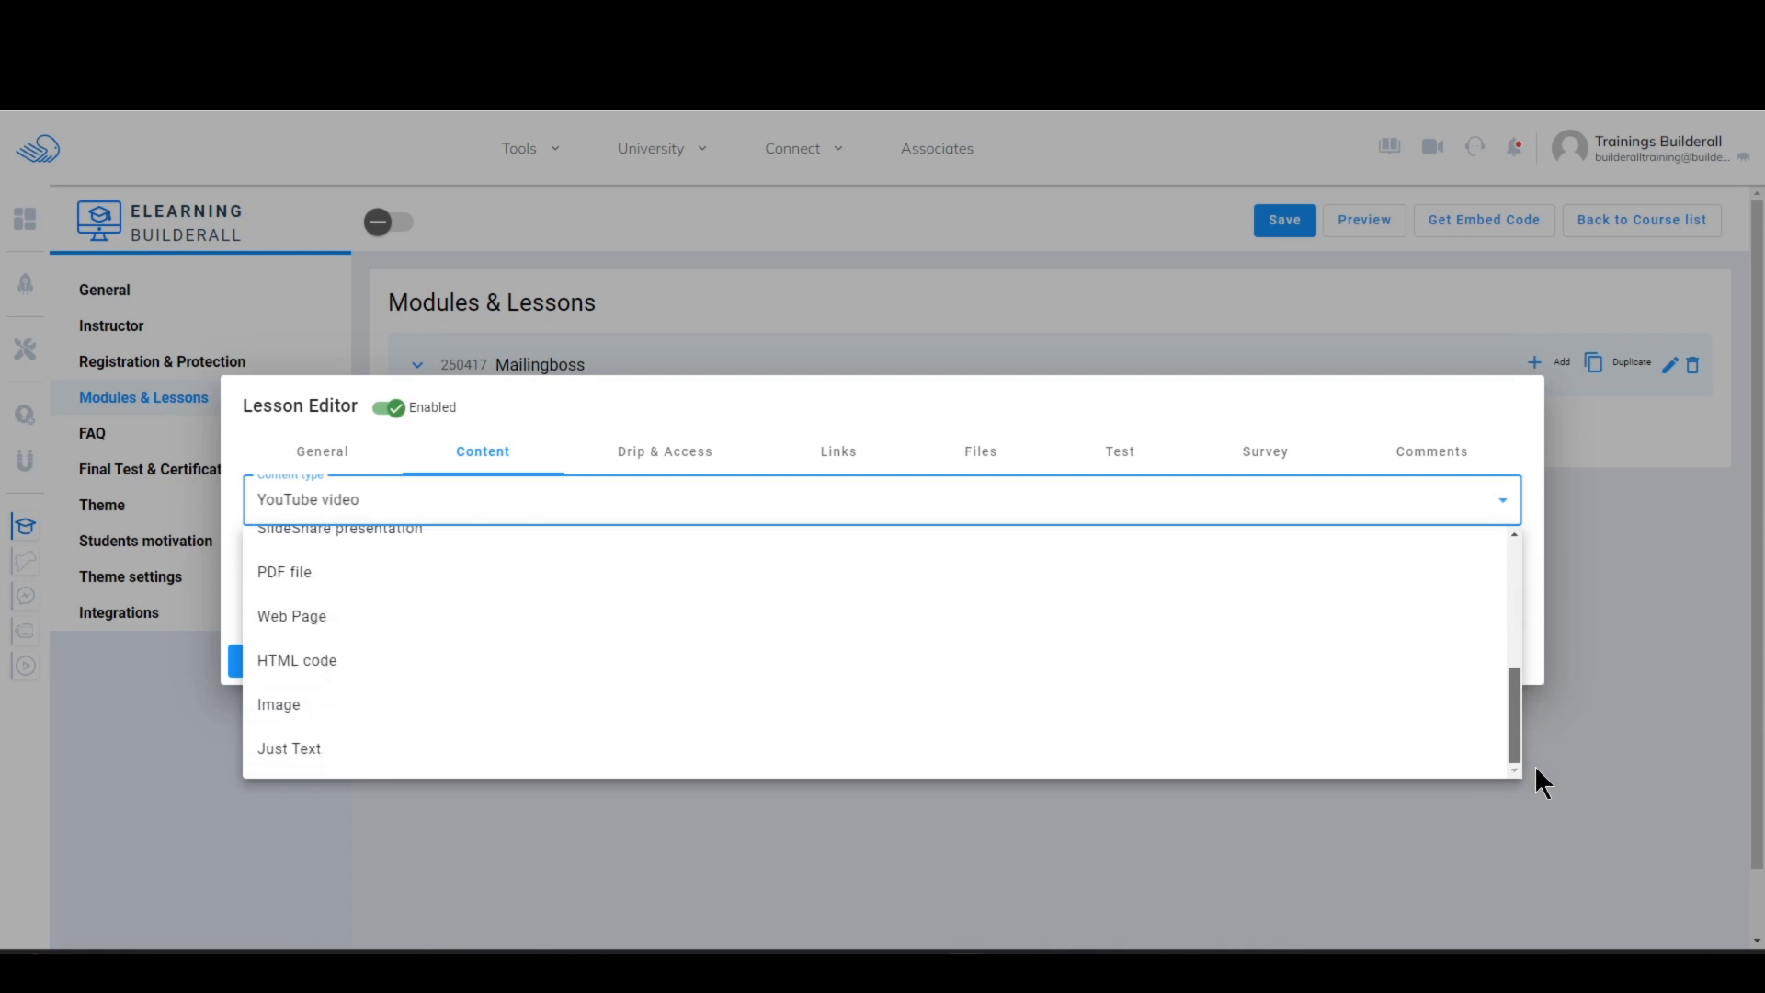
pyautogui.moveTo(1536, 765); pyautogui.dragTo(1582, 732)
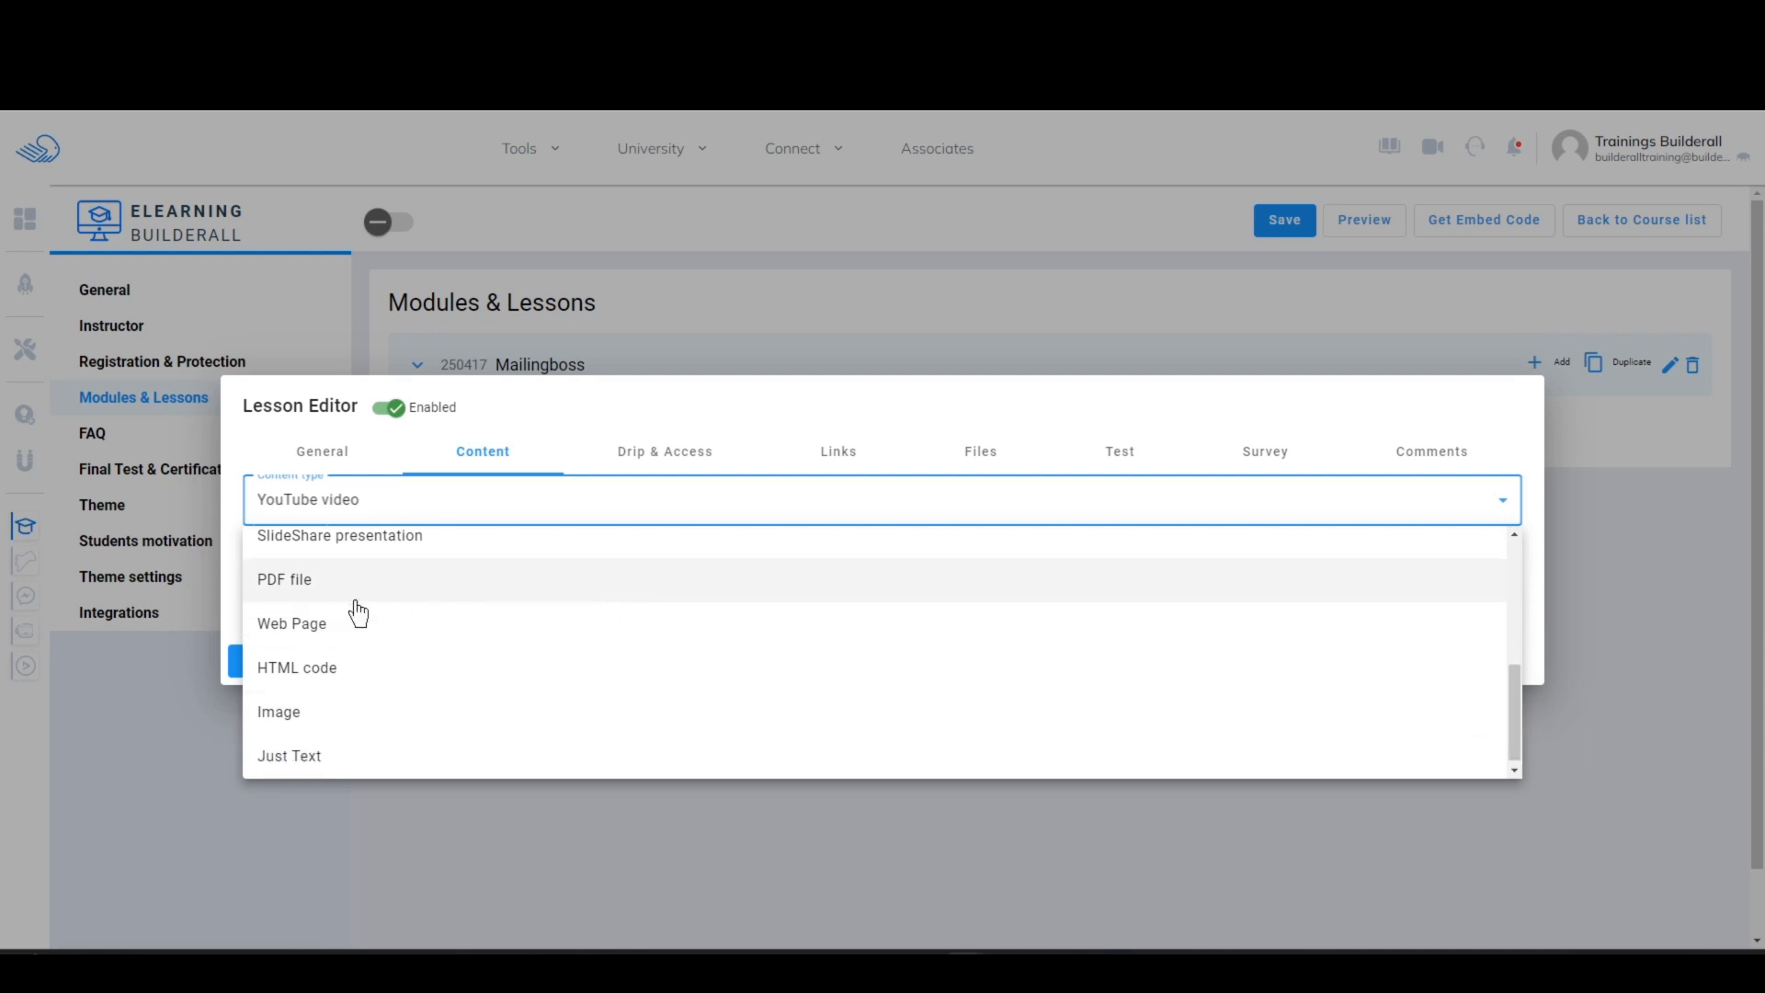
pyautogui.click(300, 756)
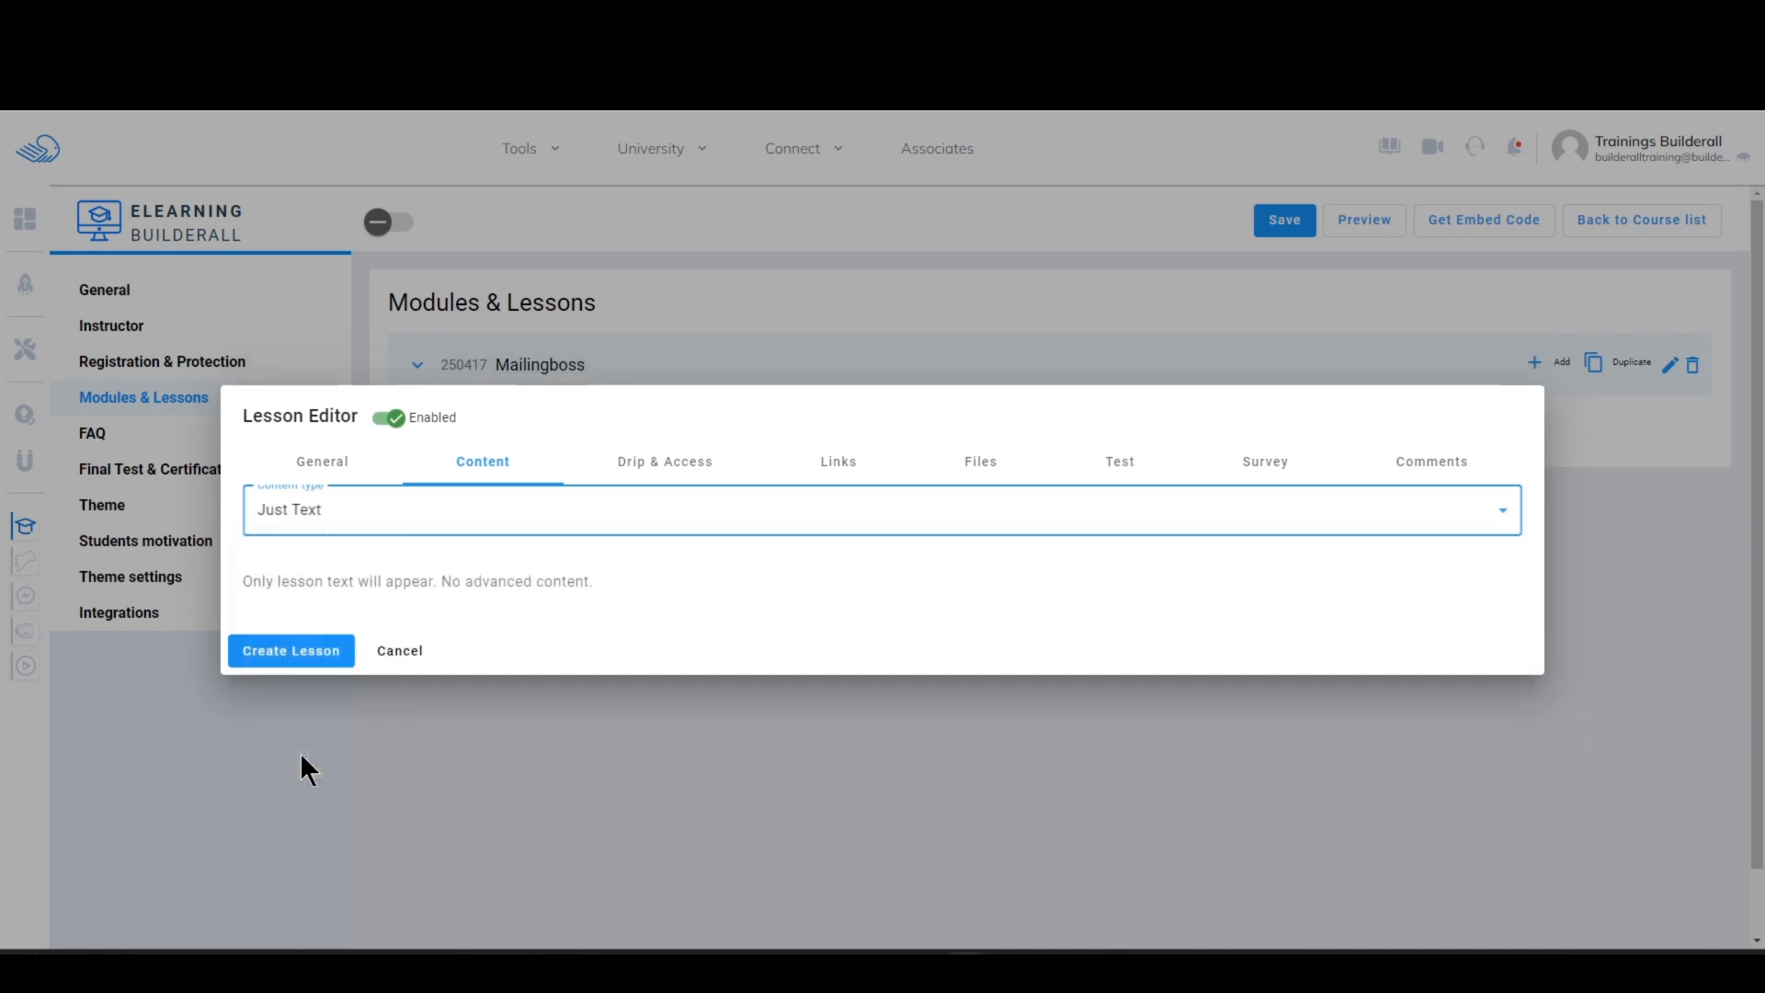
pyautogui.click(542, 515)
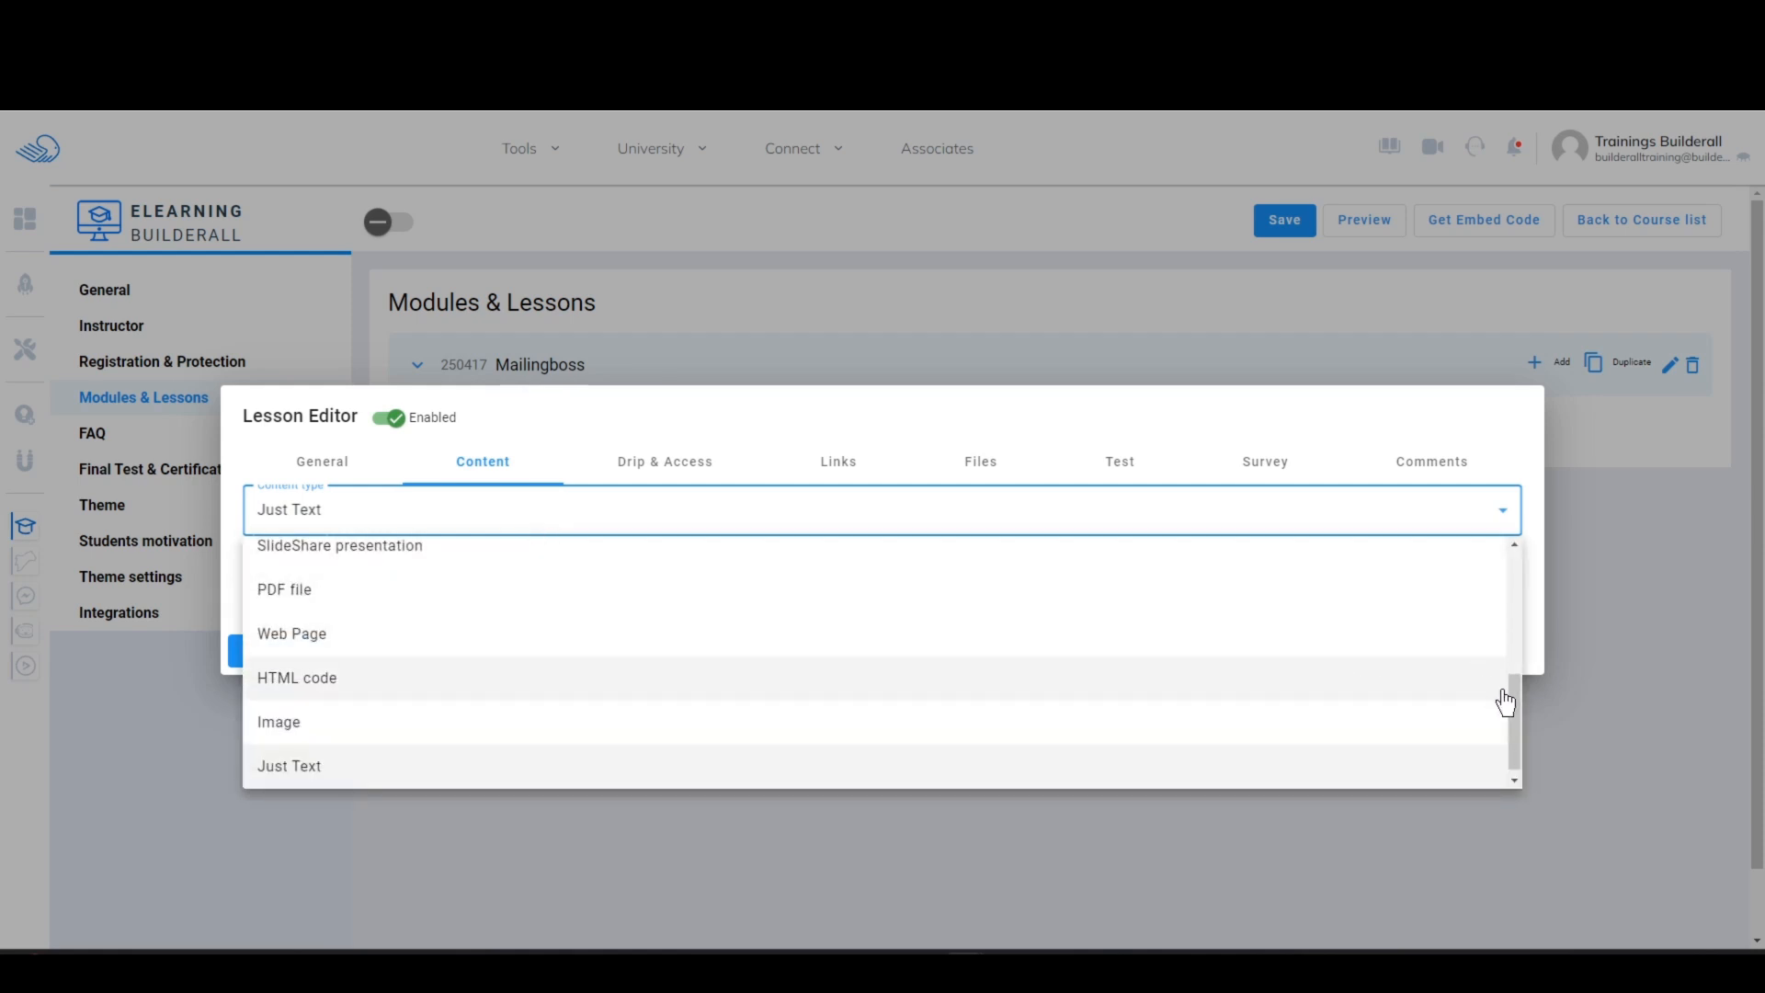
pyautogui.click(338, 635)
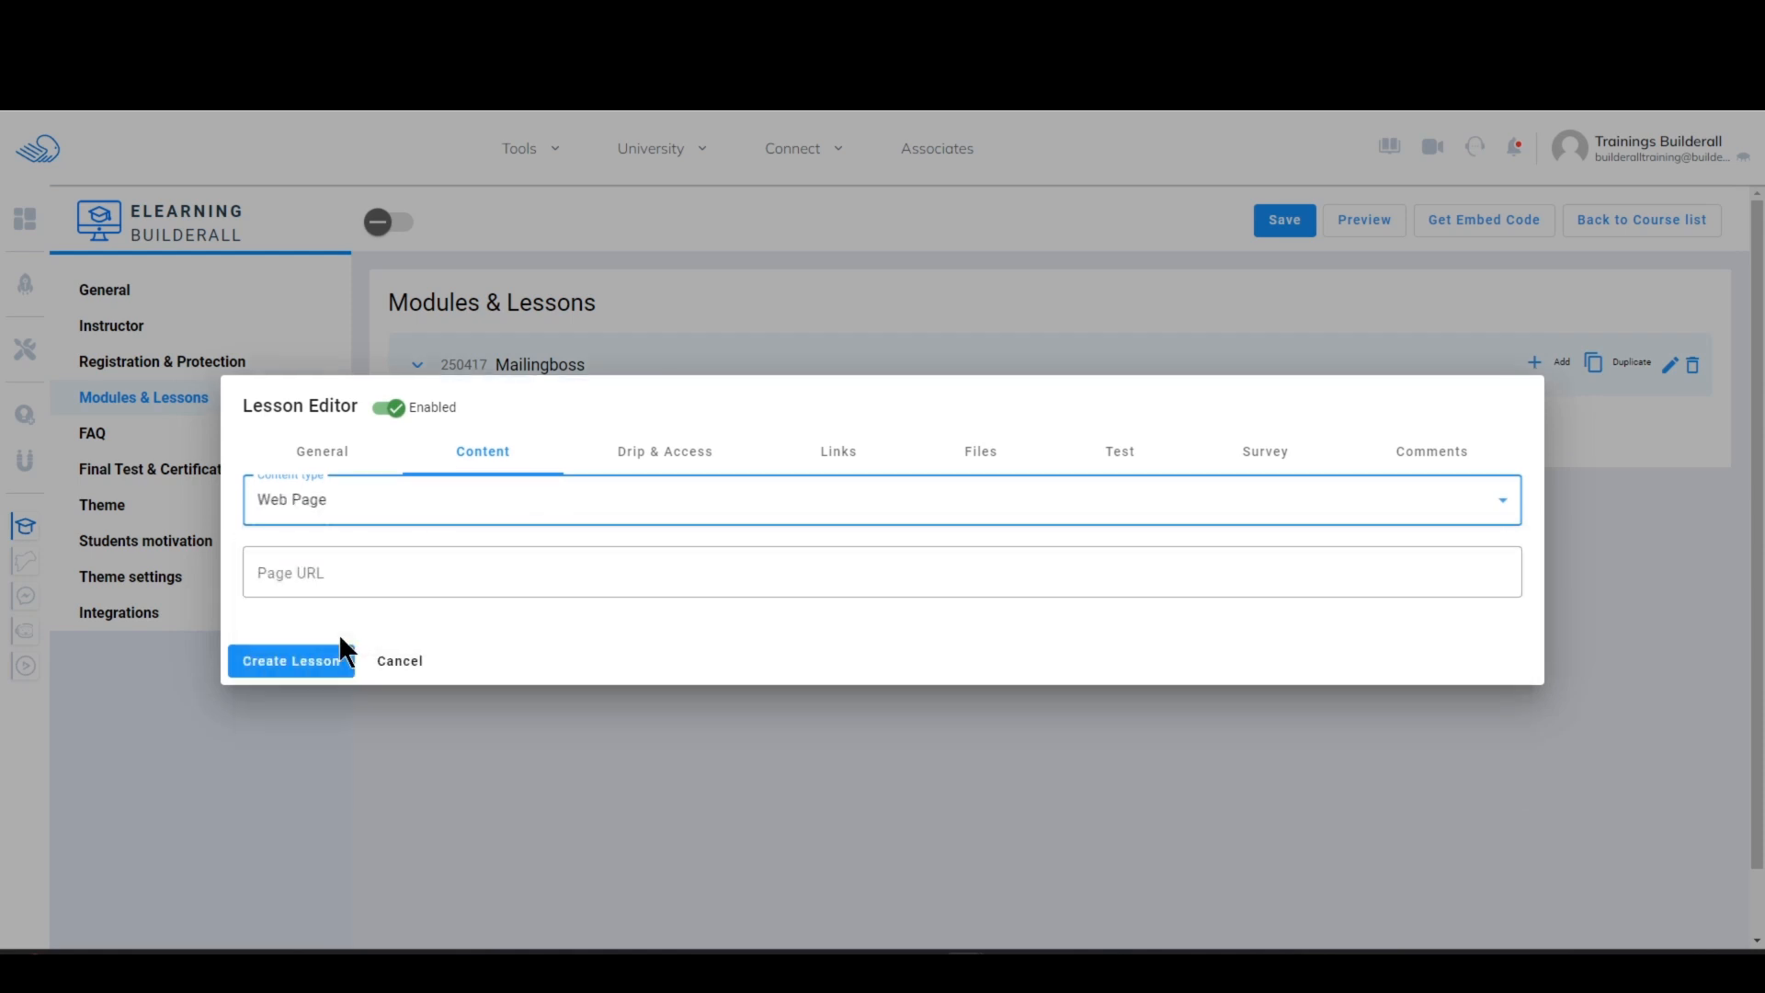
# Step: Try the BuilderAll Video Manager content type for the lesson with Autoplay and Controls enabled
pyautogui.click(509, 505)
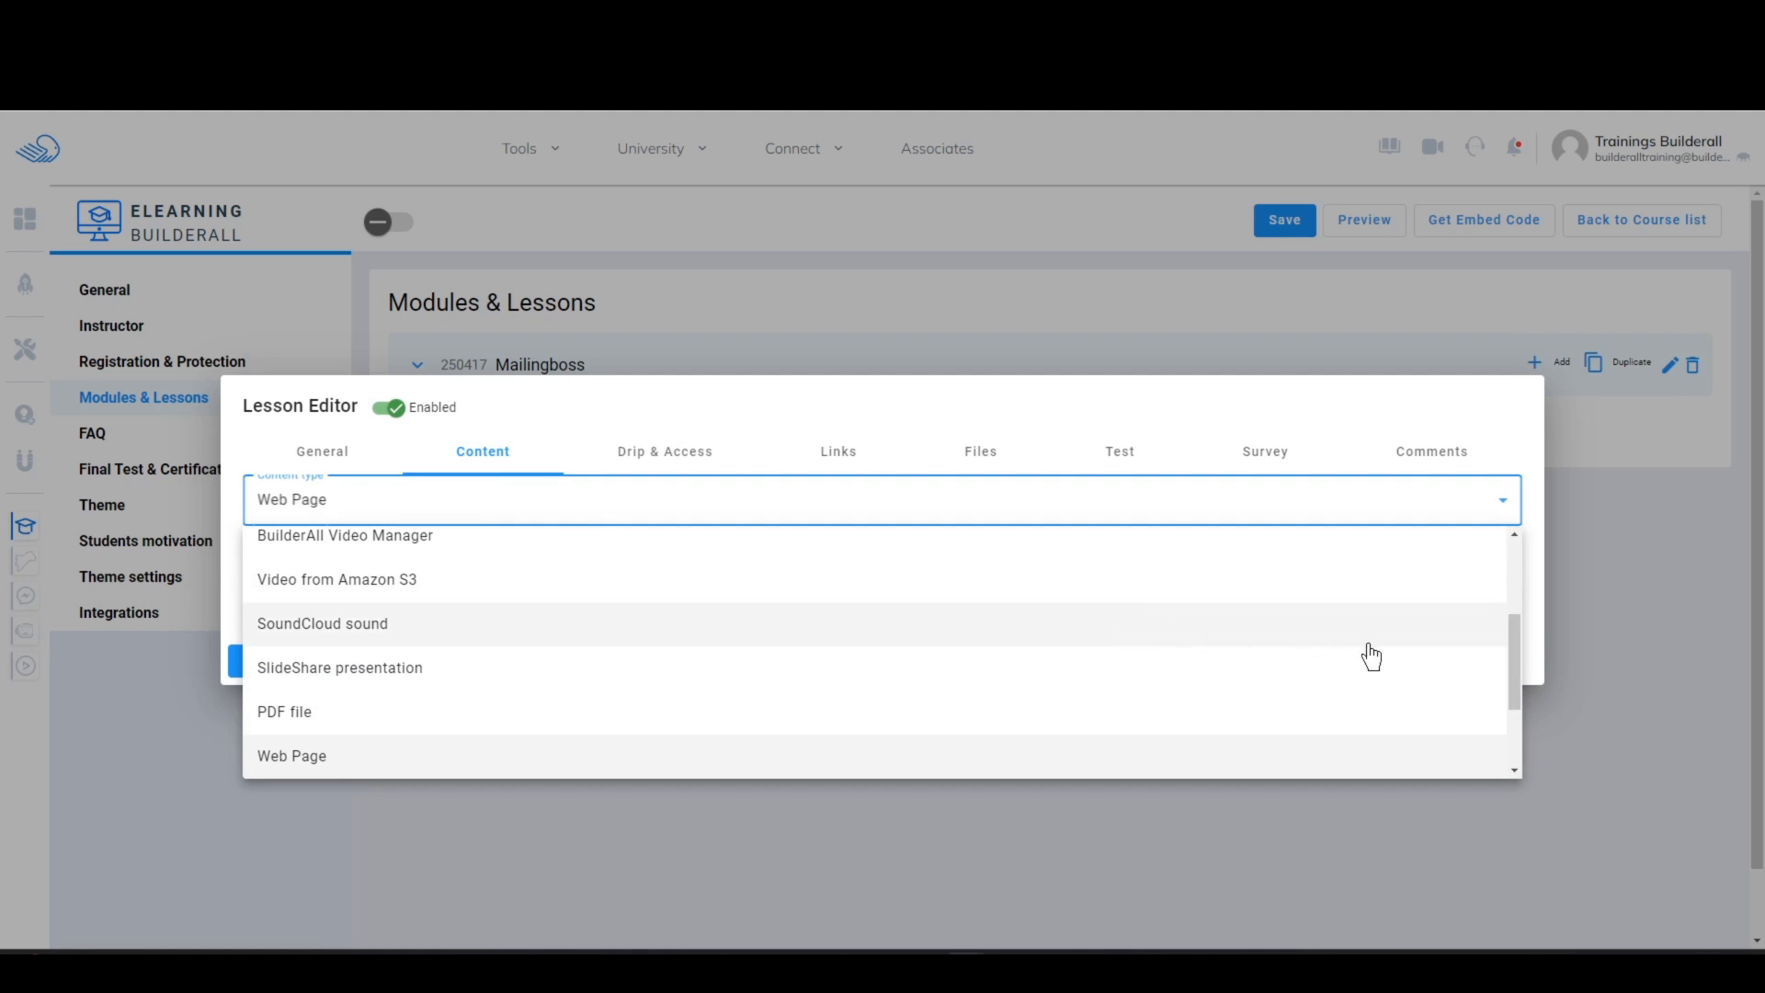
pyautogui.moveTo(1515, 648); pyautogui.dragTo(1515, 572)
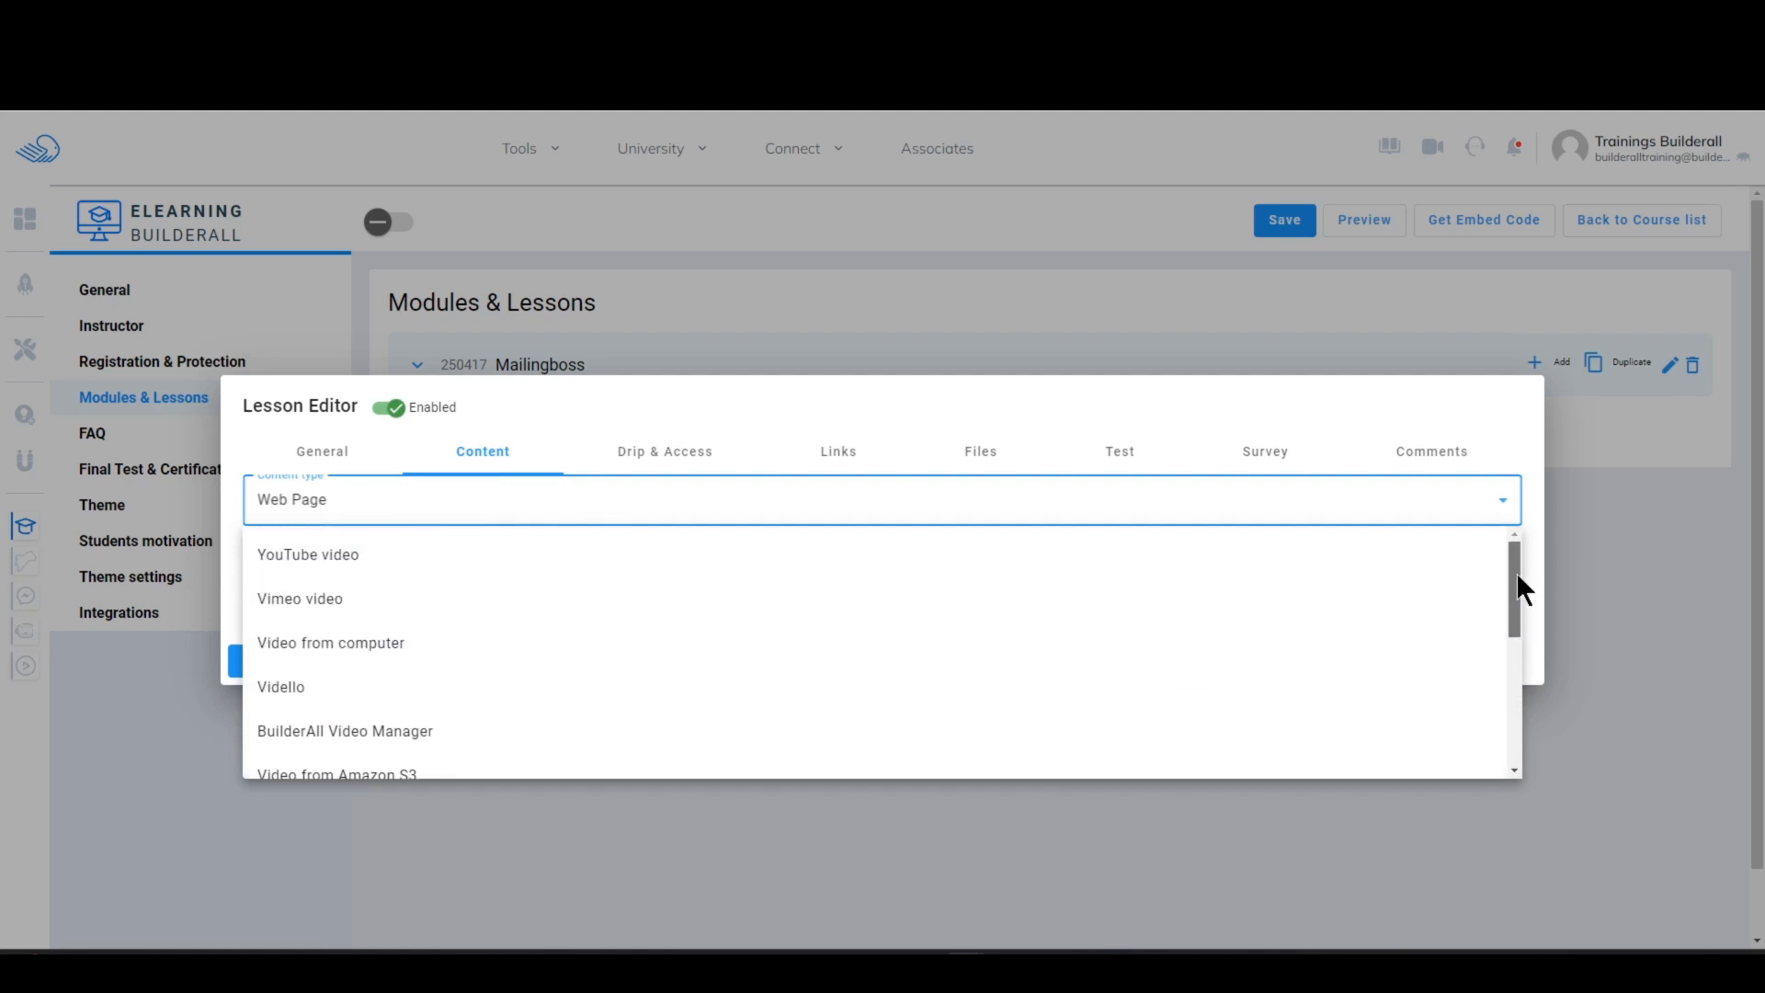
pyautogui.click(368, 732)
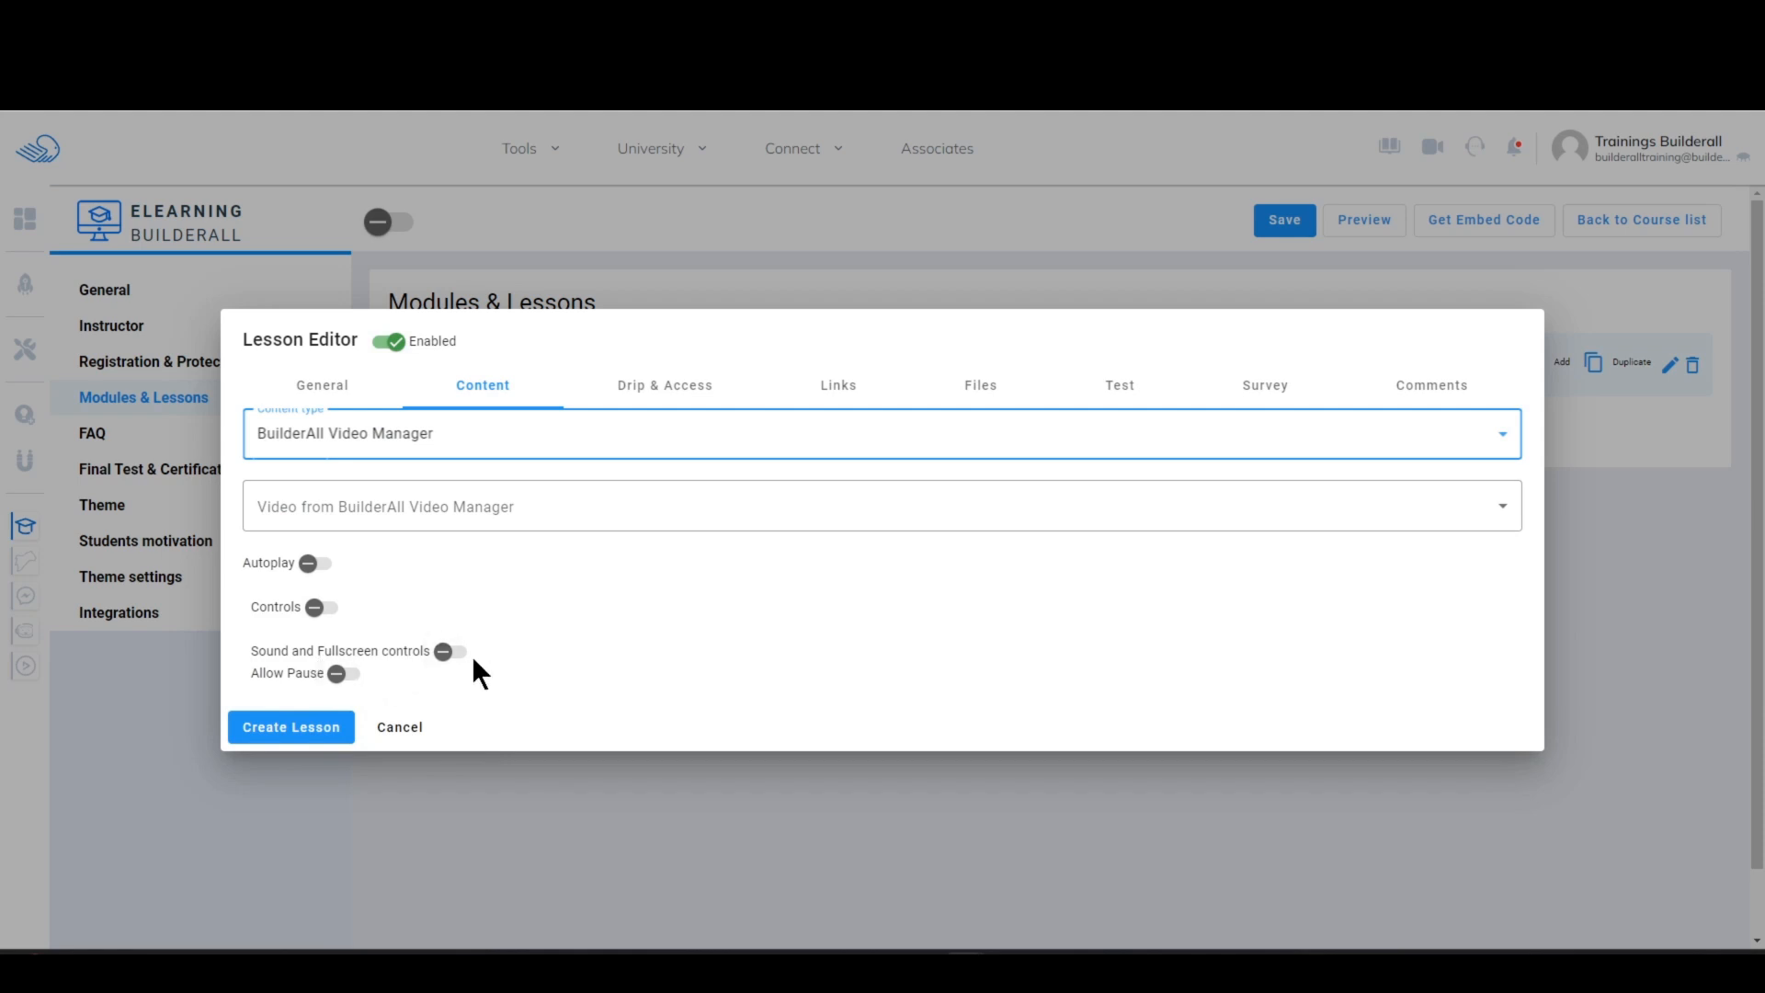
pyautogui.click(310, 562)
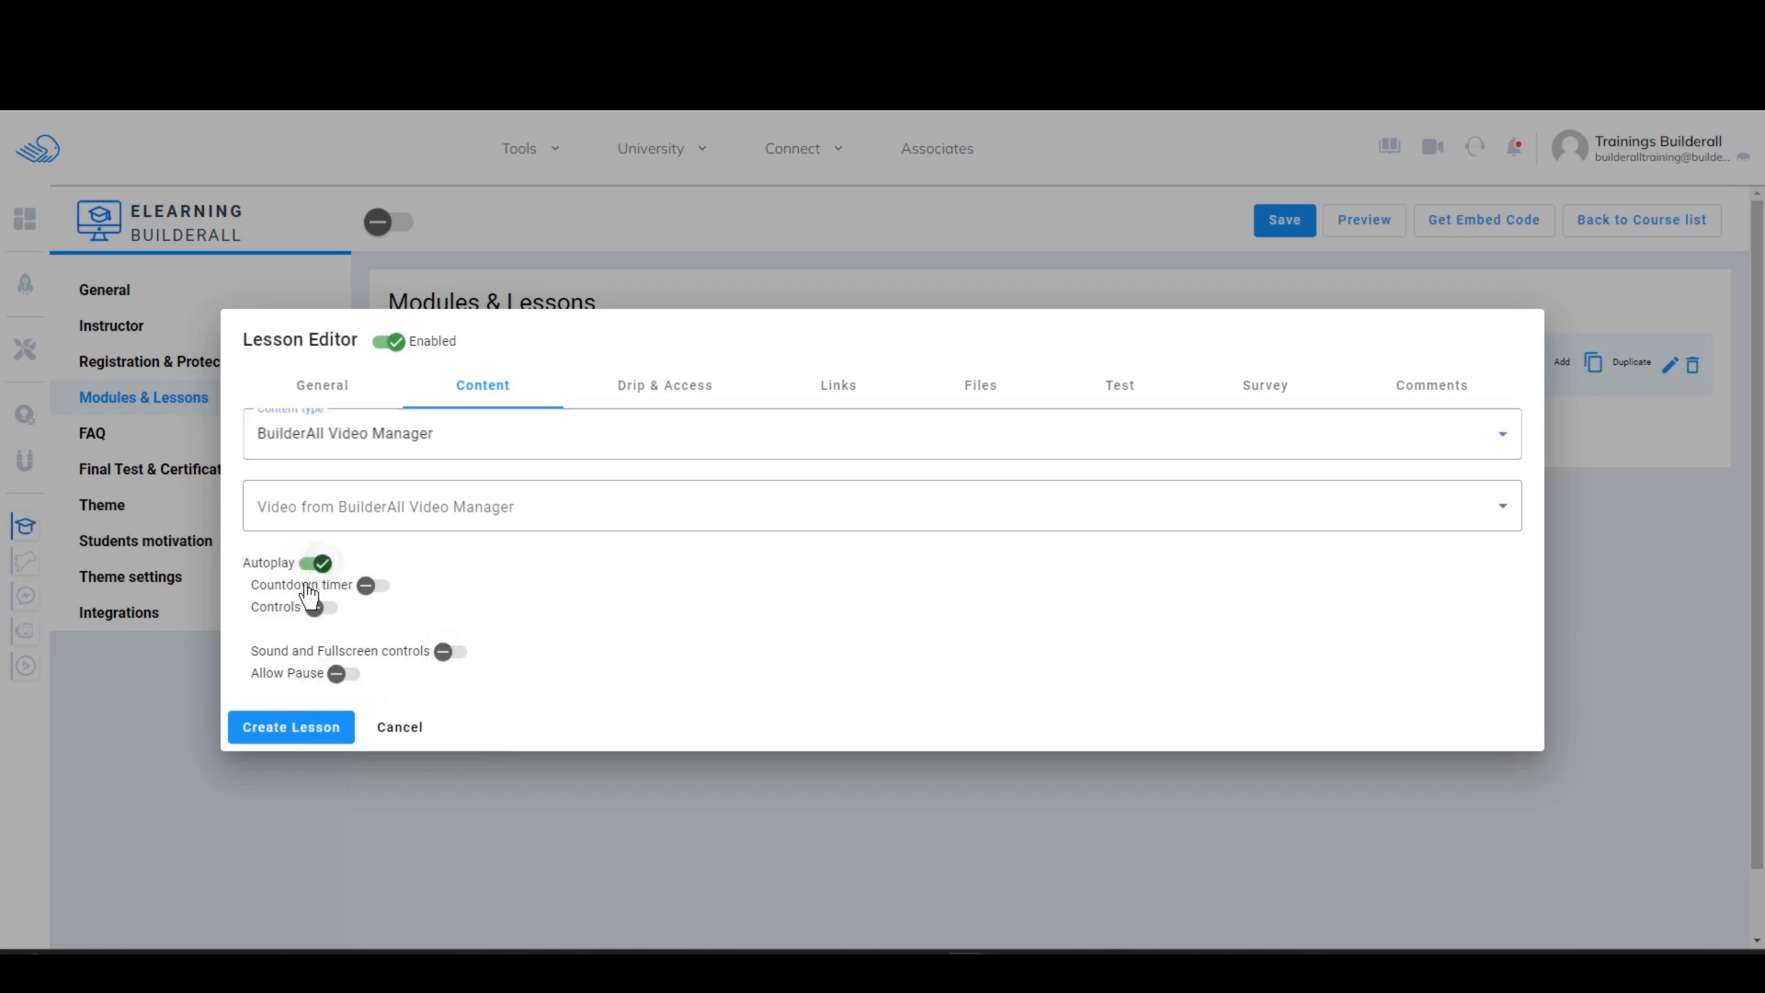
pyautogui.click(319, 608)
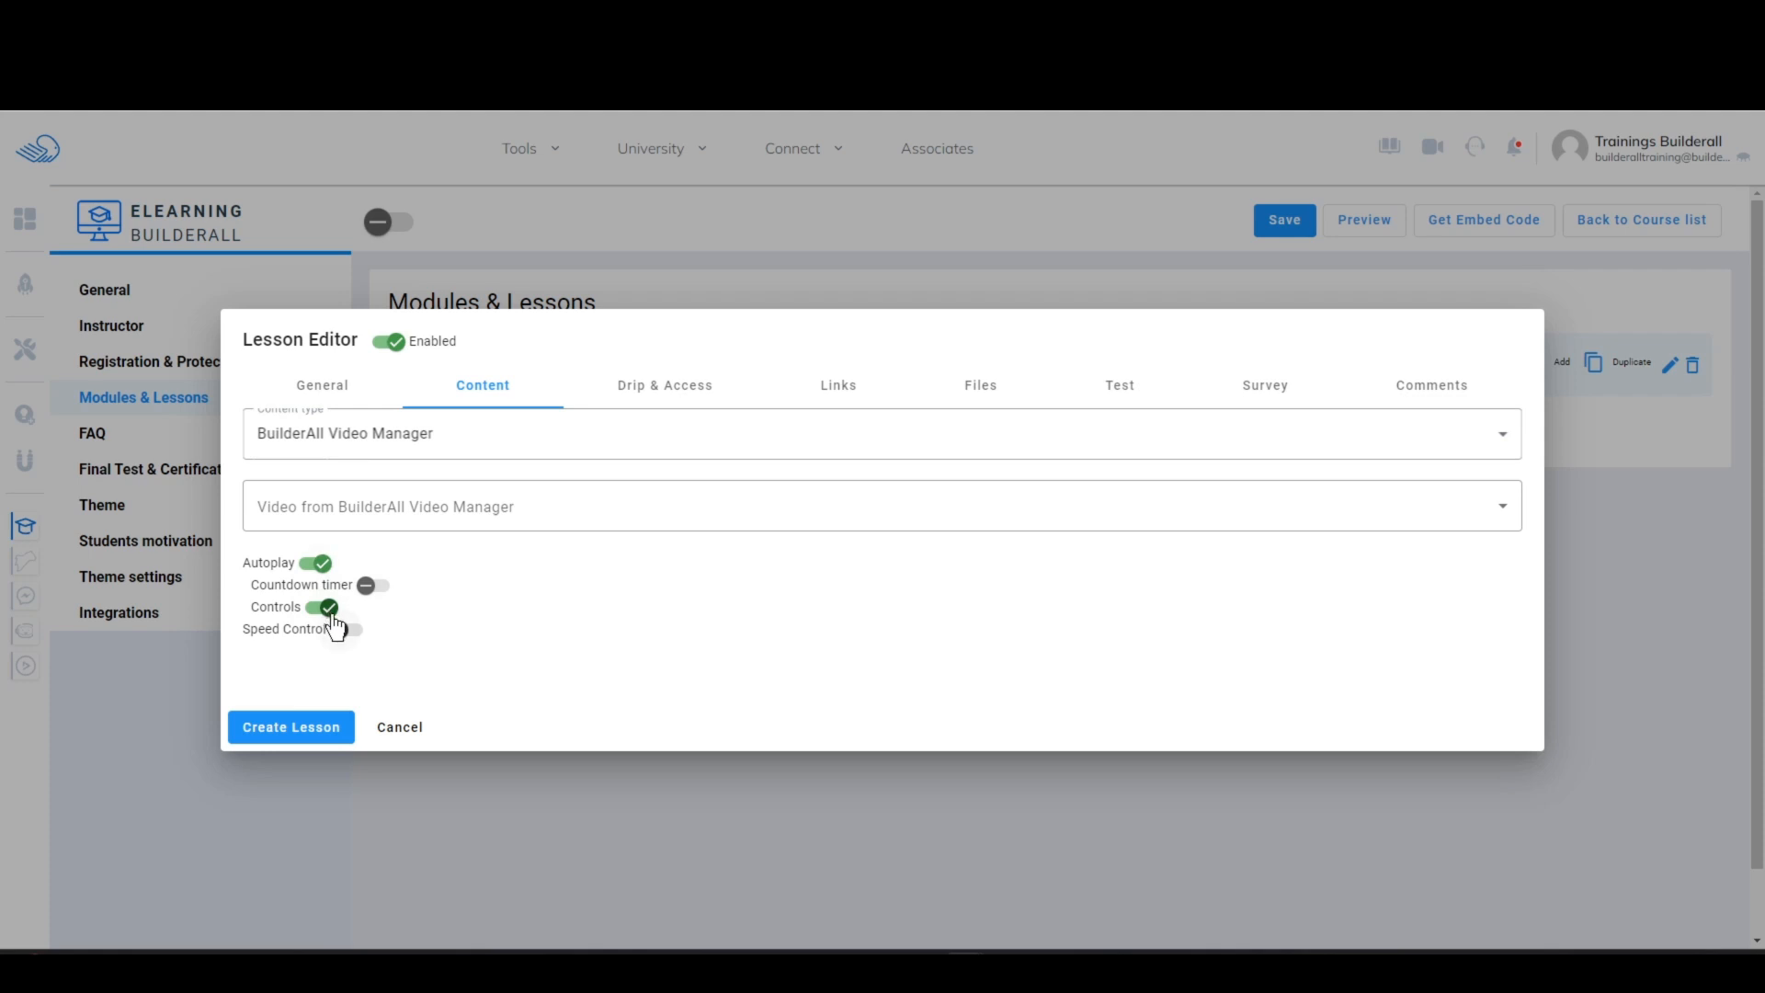
pyautogui.click(1505, 439)
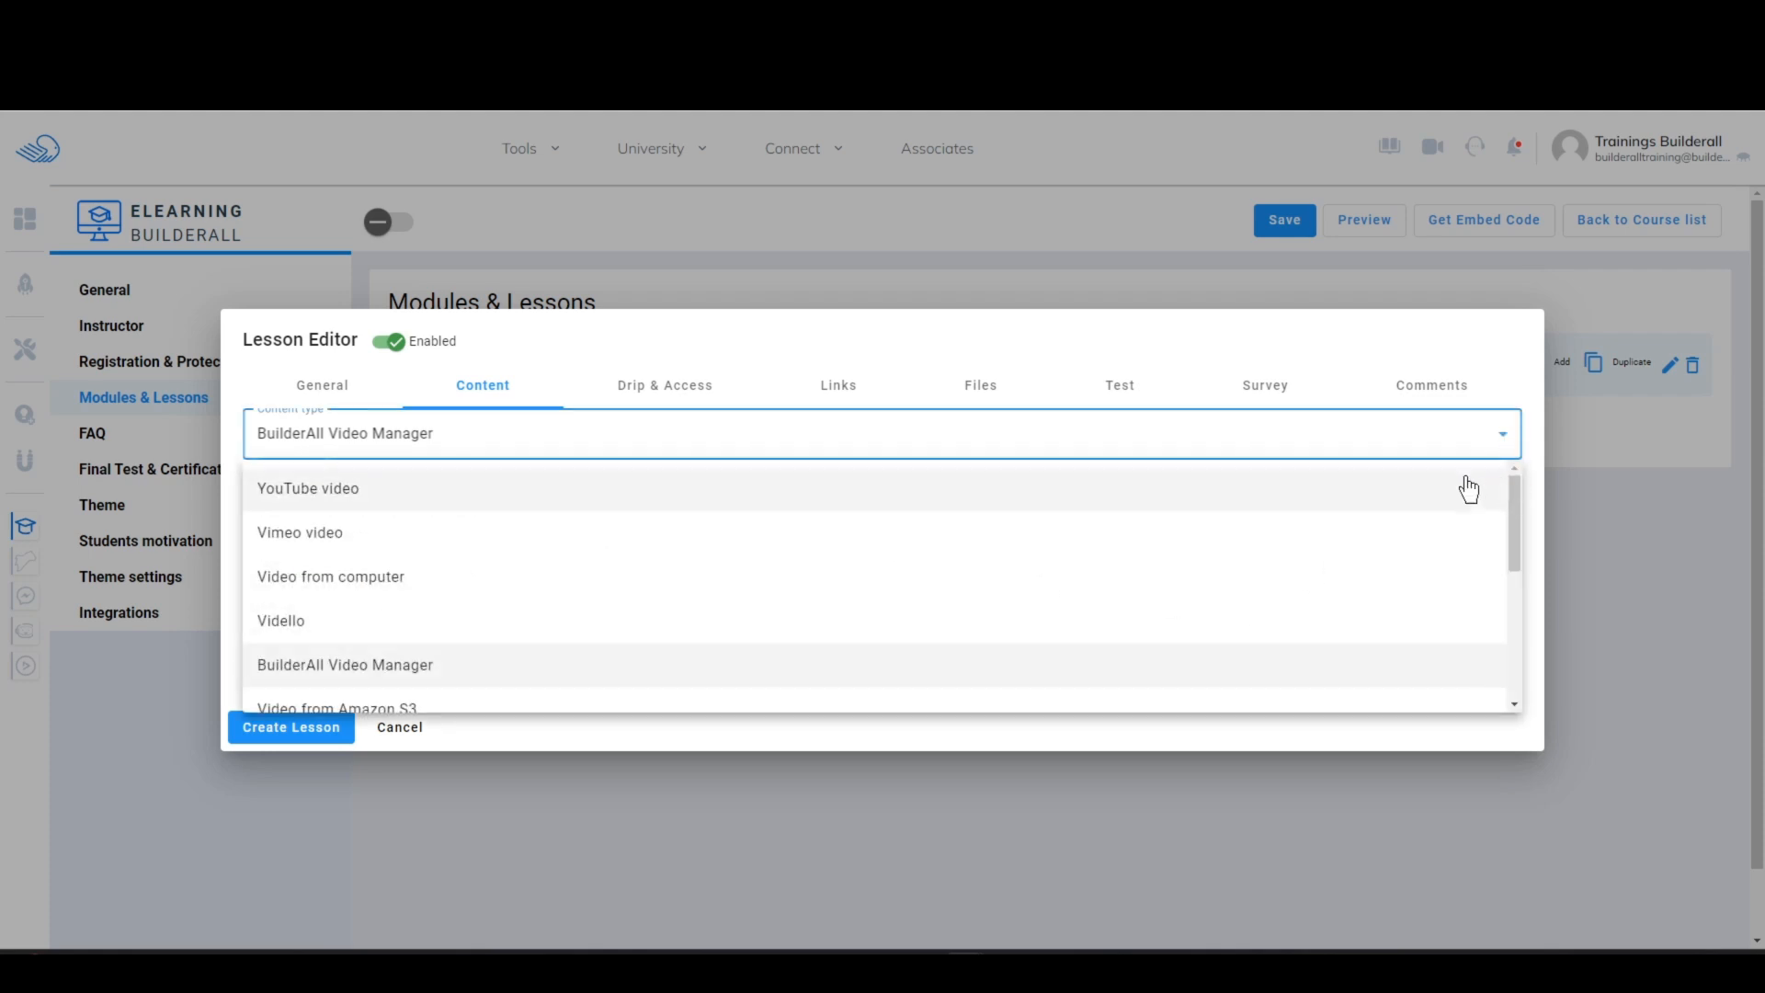
pyautogui.click(308, 487)
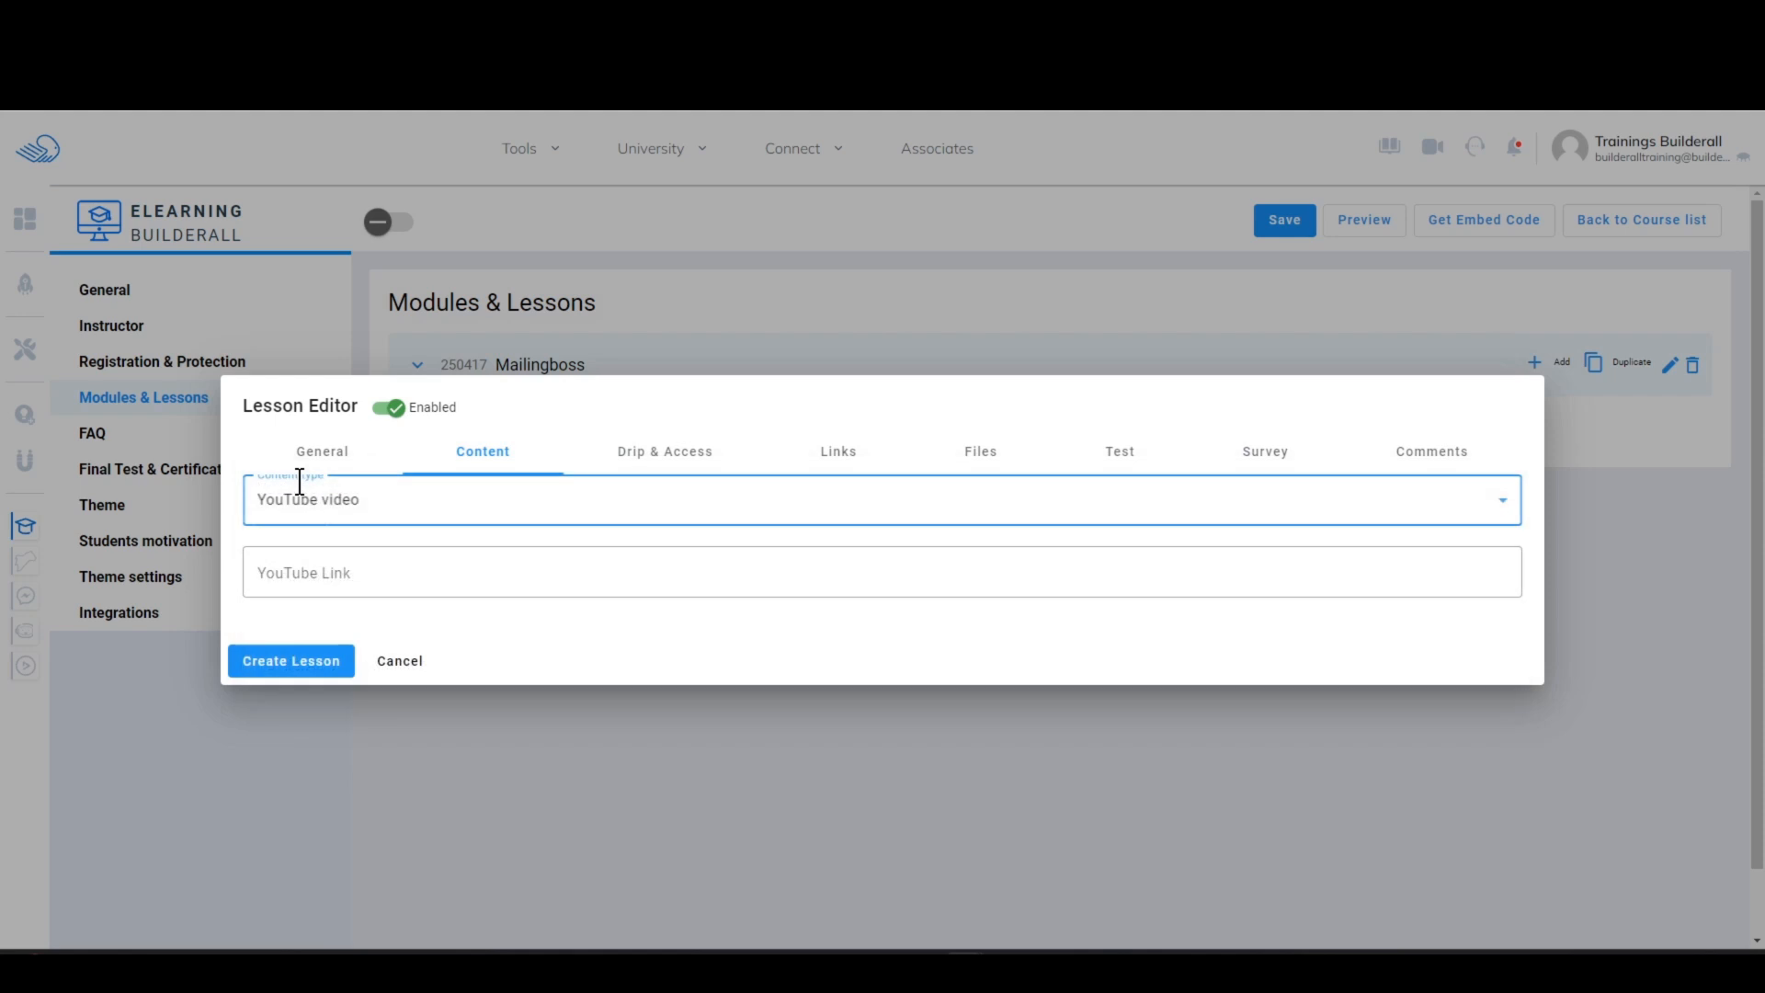
pyautogui.click(365, 569)
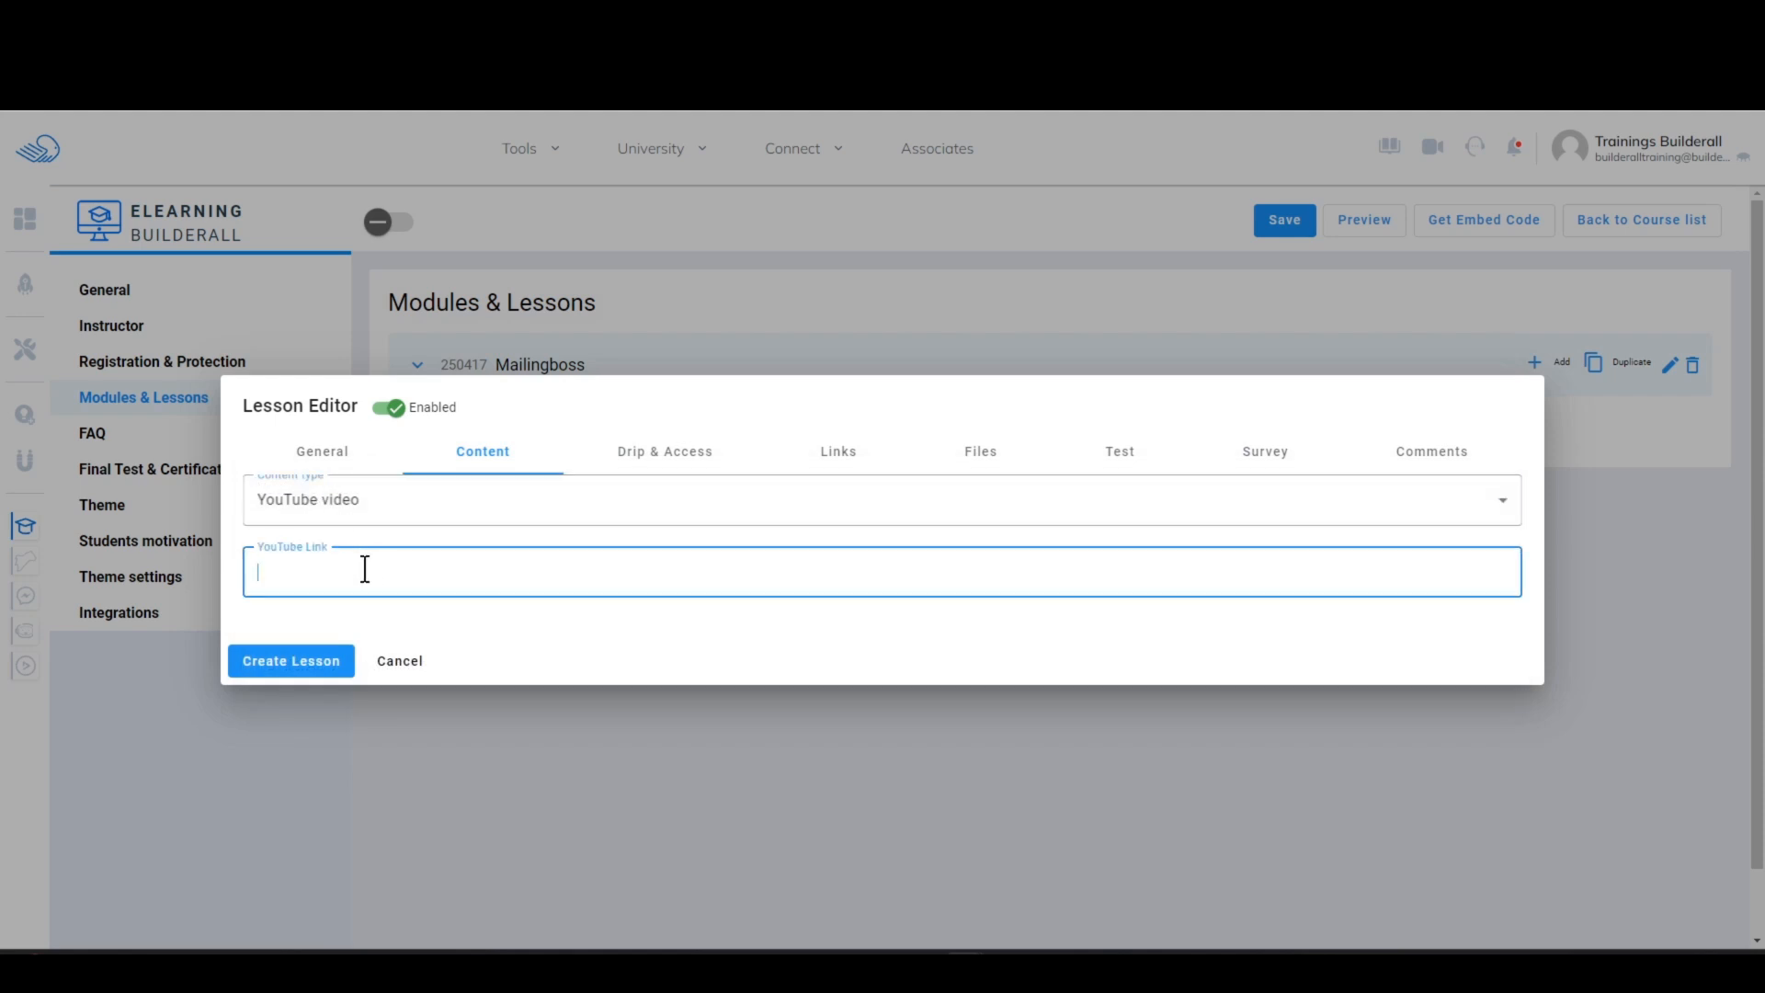
pyautogui.write('https://www.youtube.com/builderall')
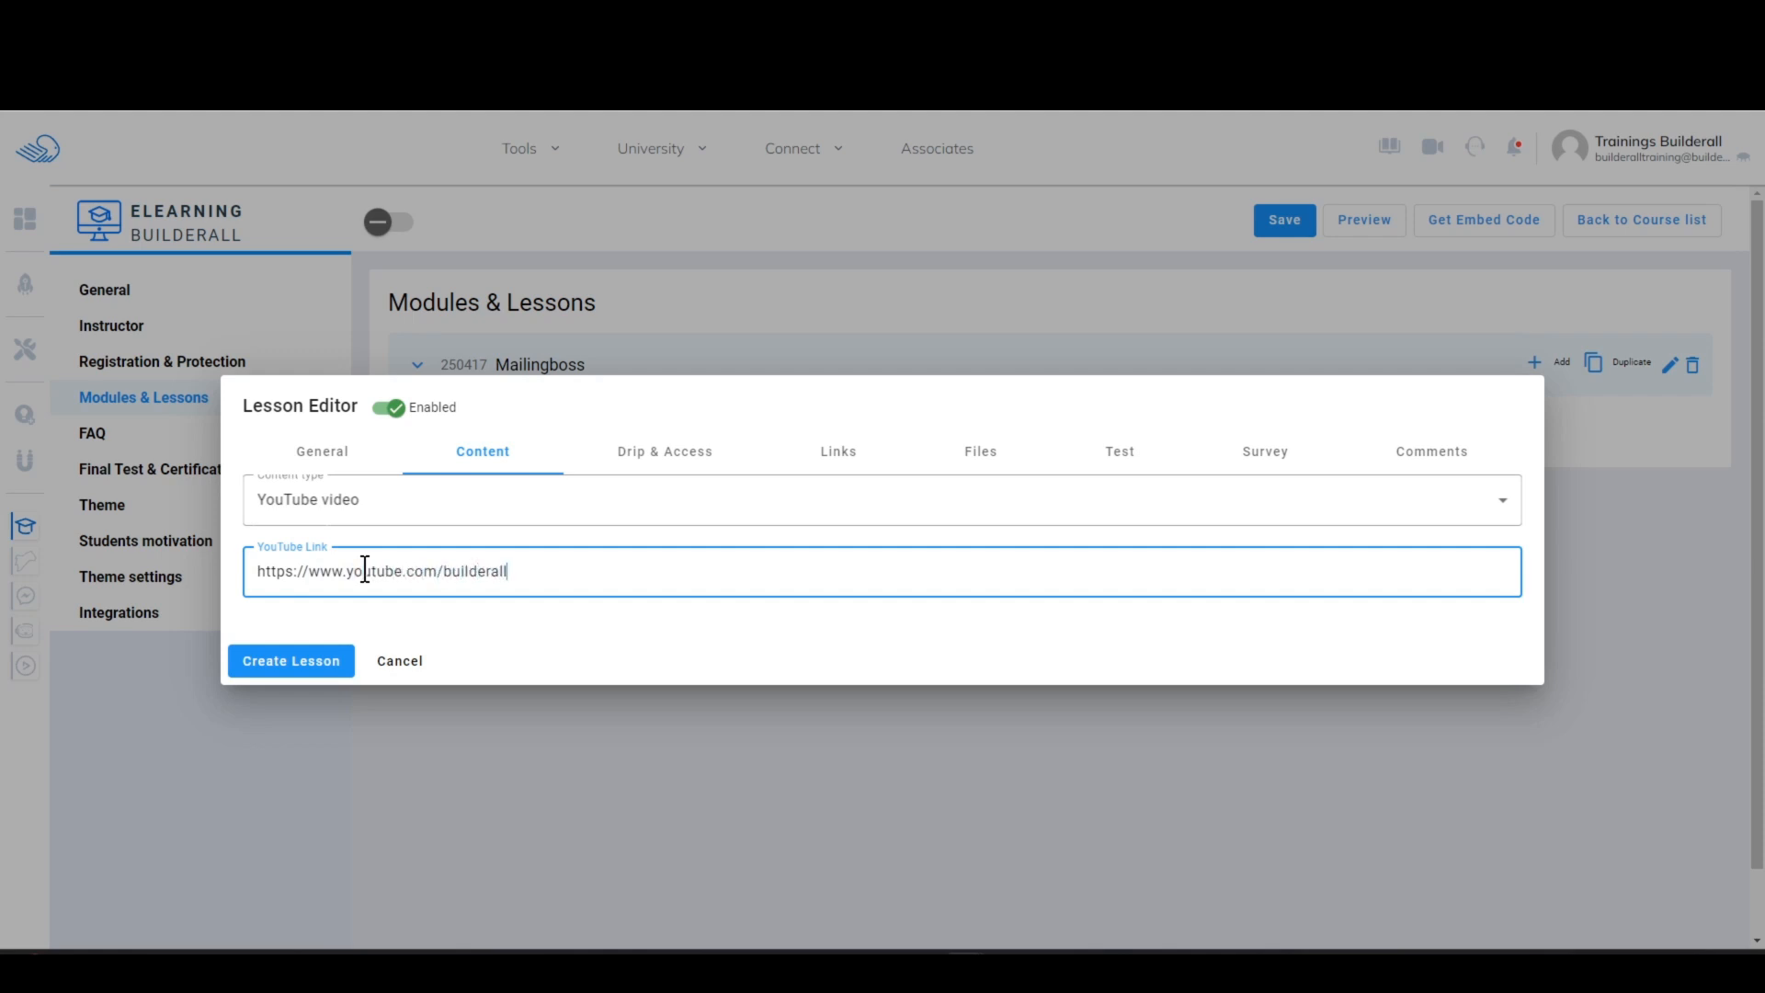
# Step: Review the new lesson's drip delays, required time and release date settings
pyautogui.click(566, 616)
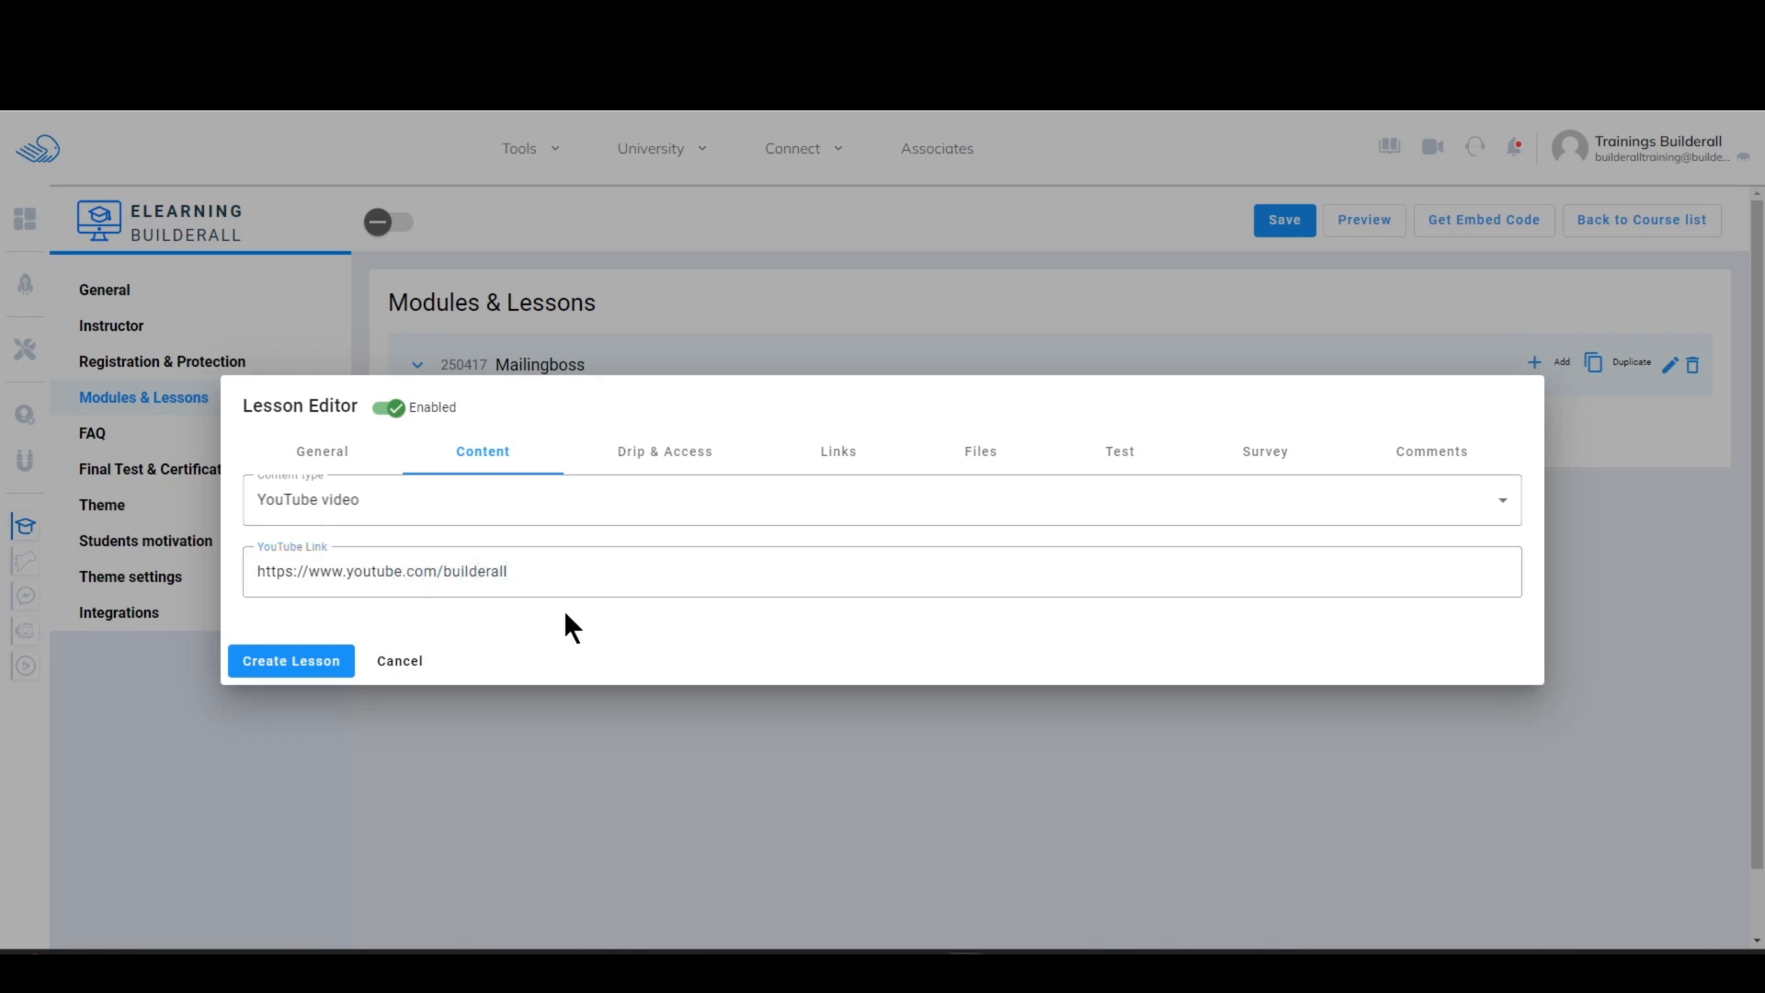
pyautogui.click(693, 478)
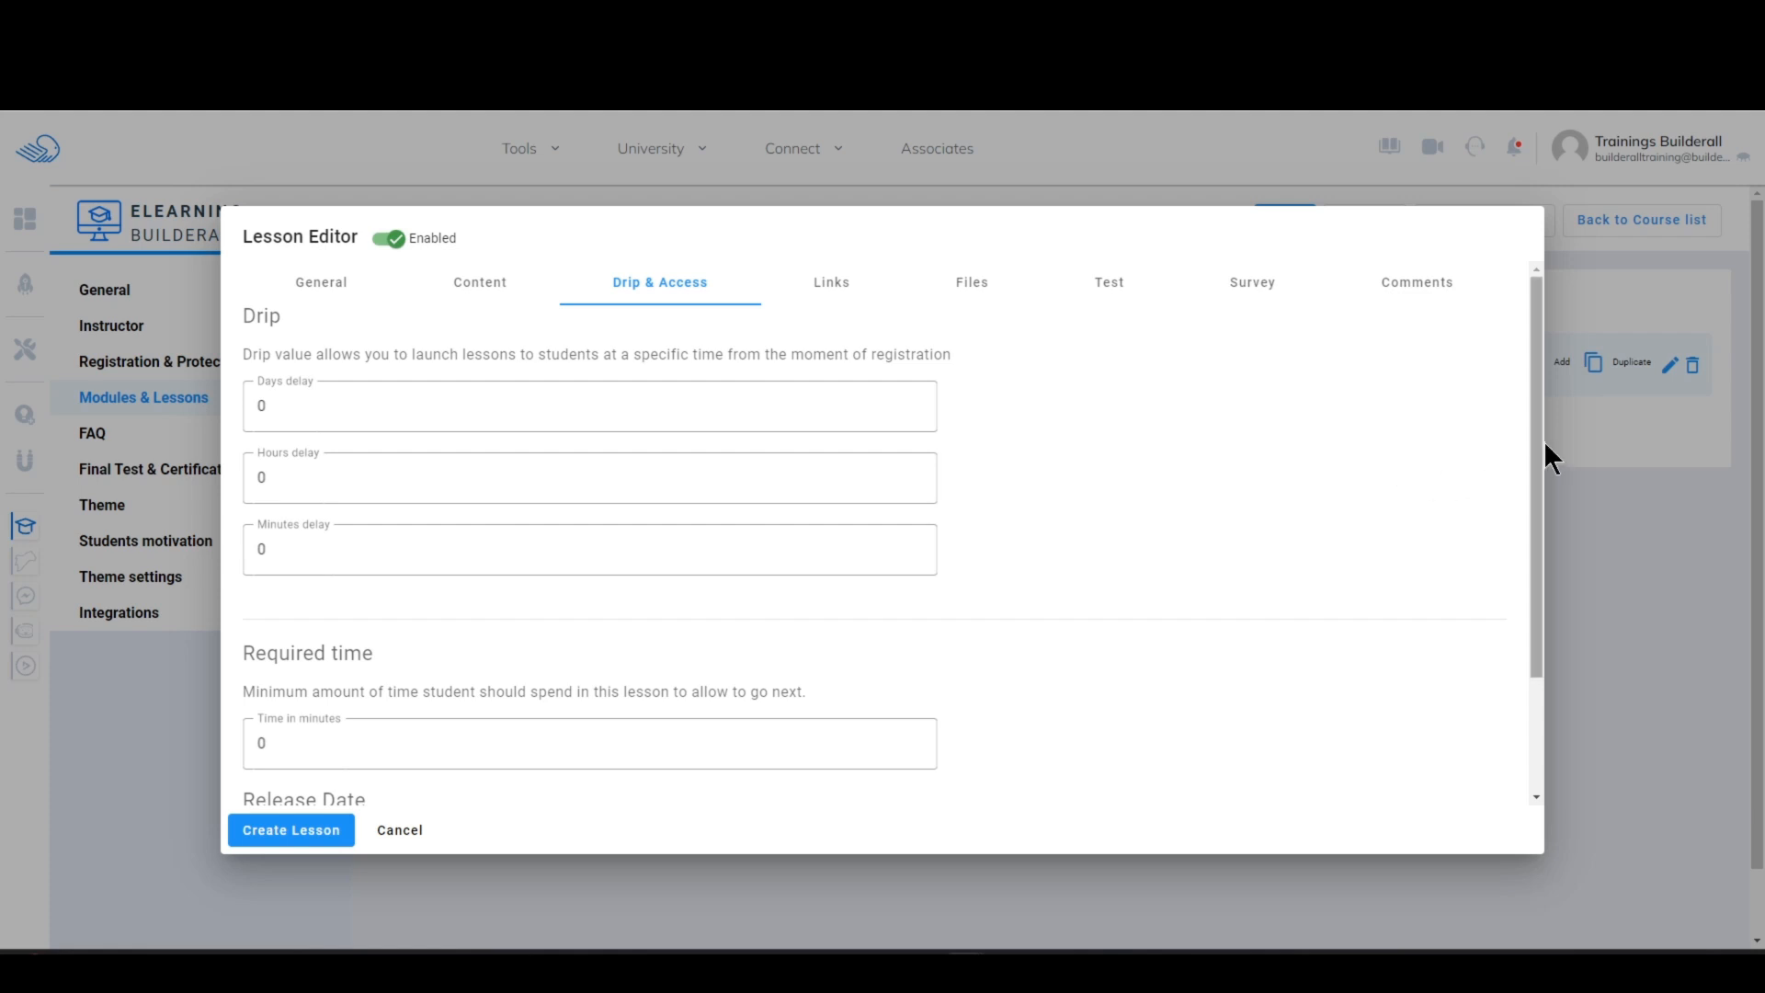
pyautogui.moveTo(1537, 425); pyautogui.dragTo(1550, 465)
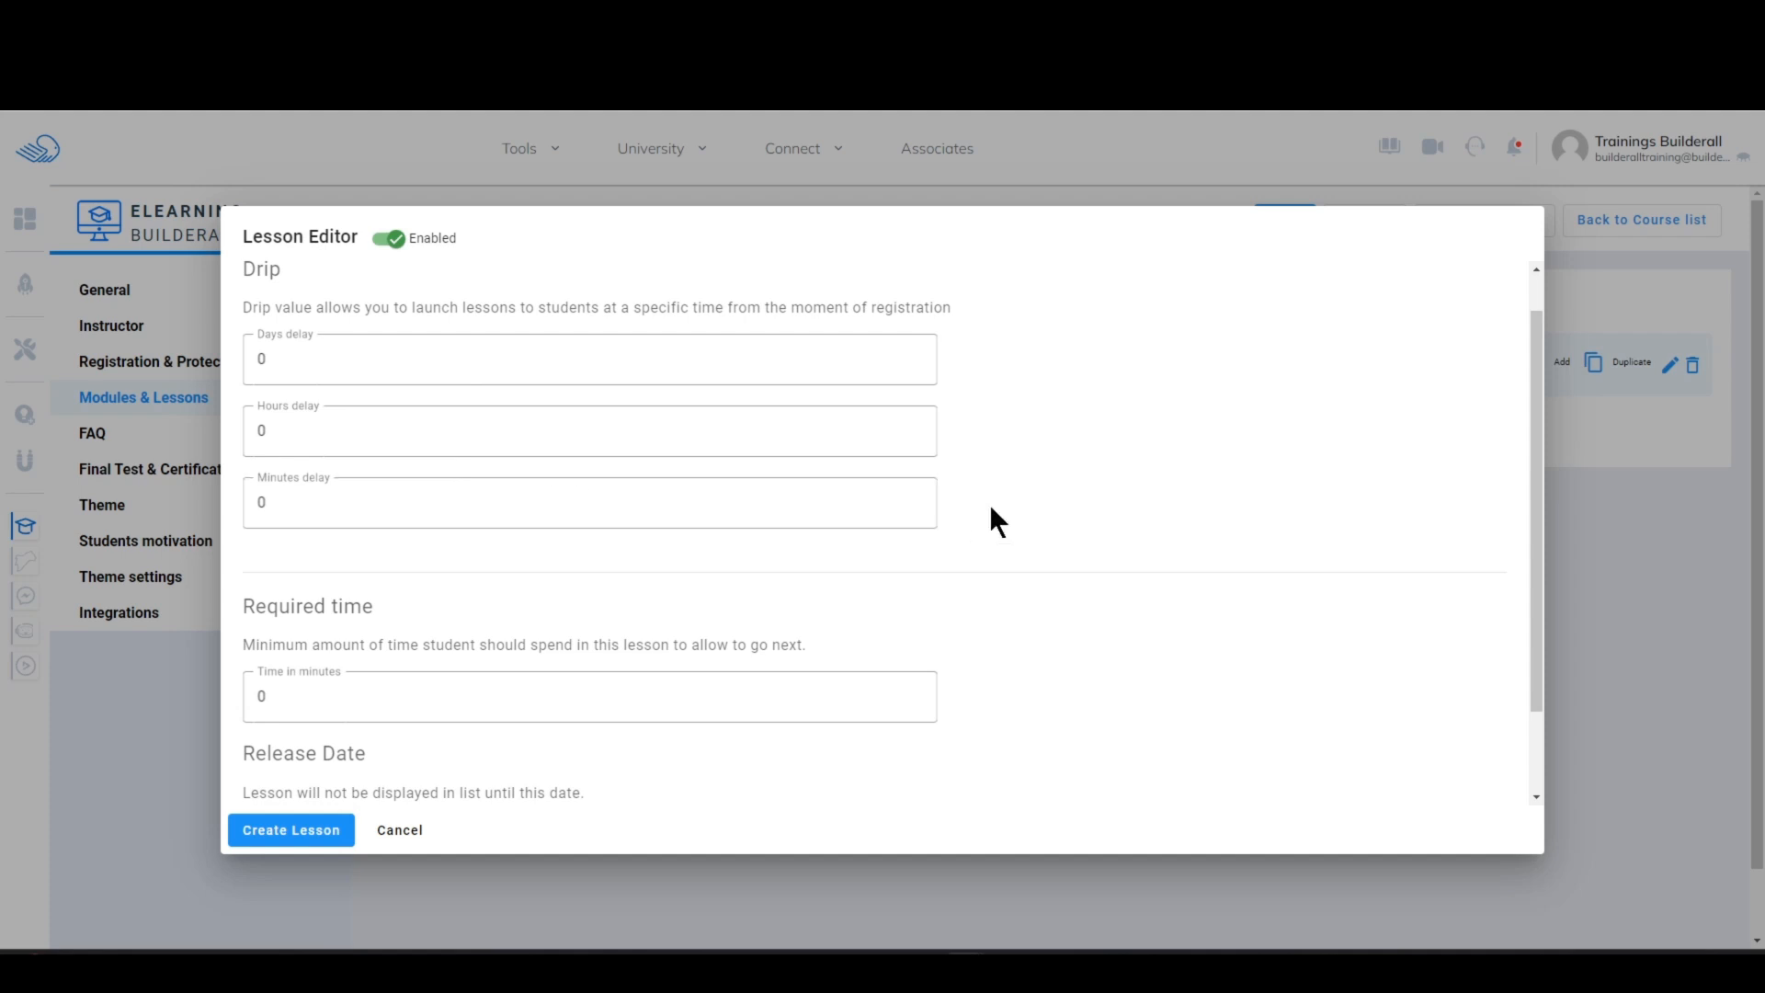
pyautogui.moveTo(1534, 492); pyautogui.dragTo(1545, 618)
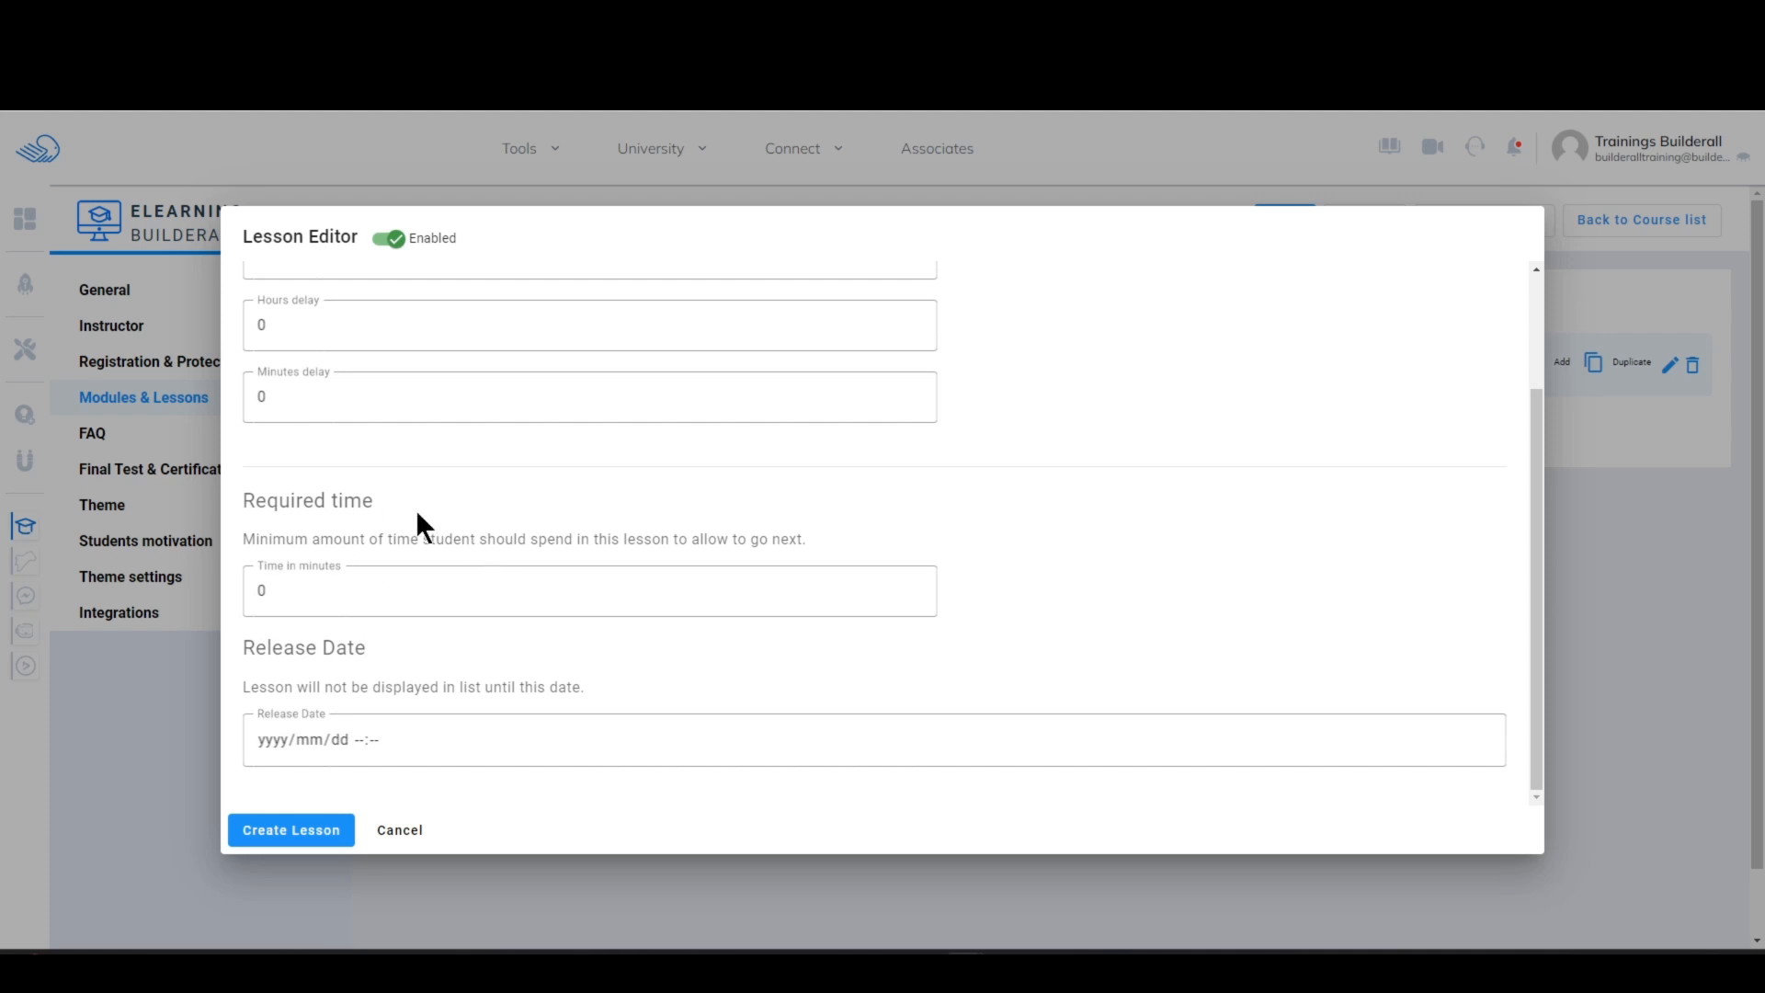
pyautogui.click(581, 592)
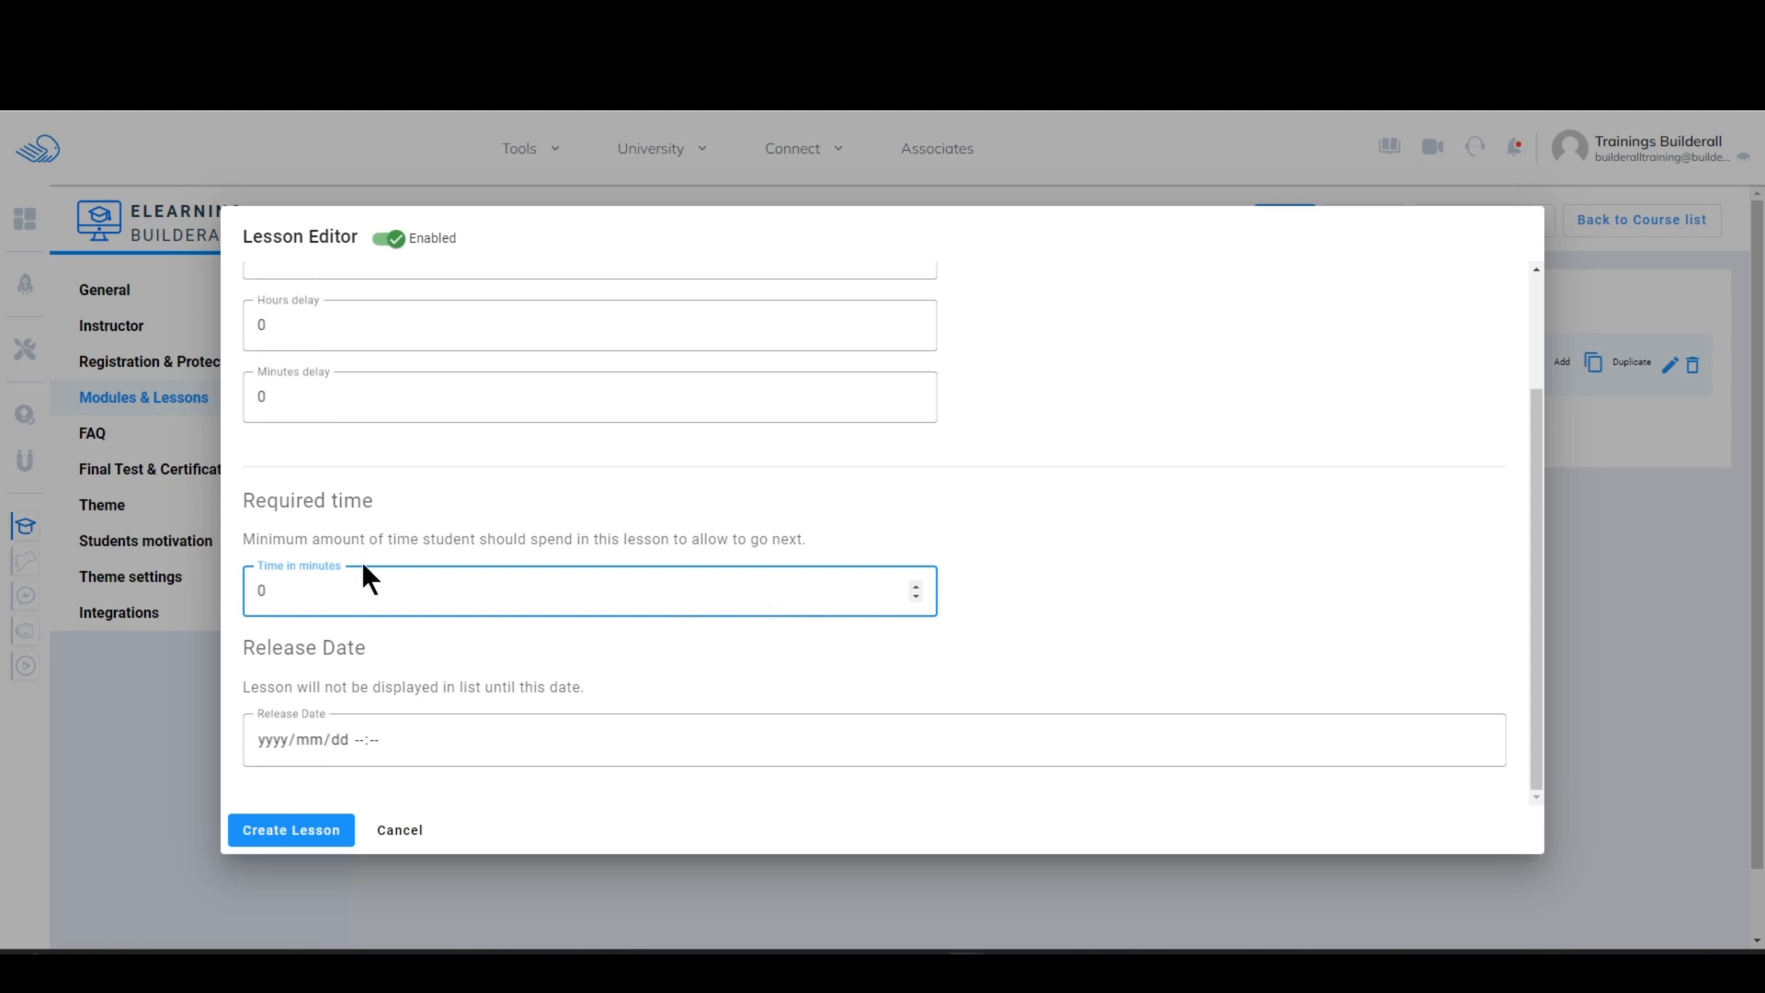
pyautogui.click(1541, 515)
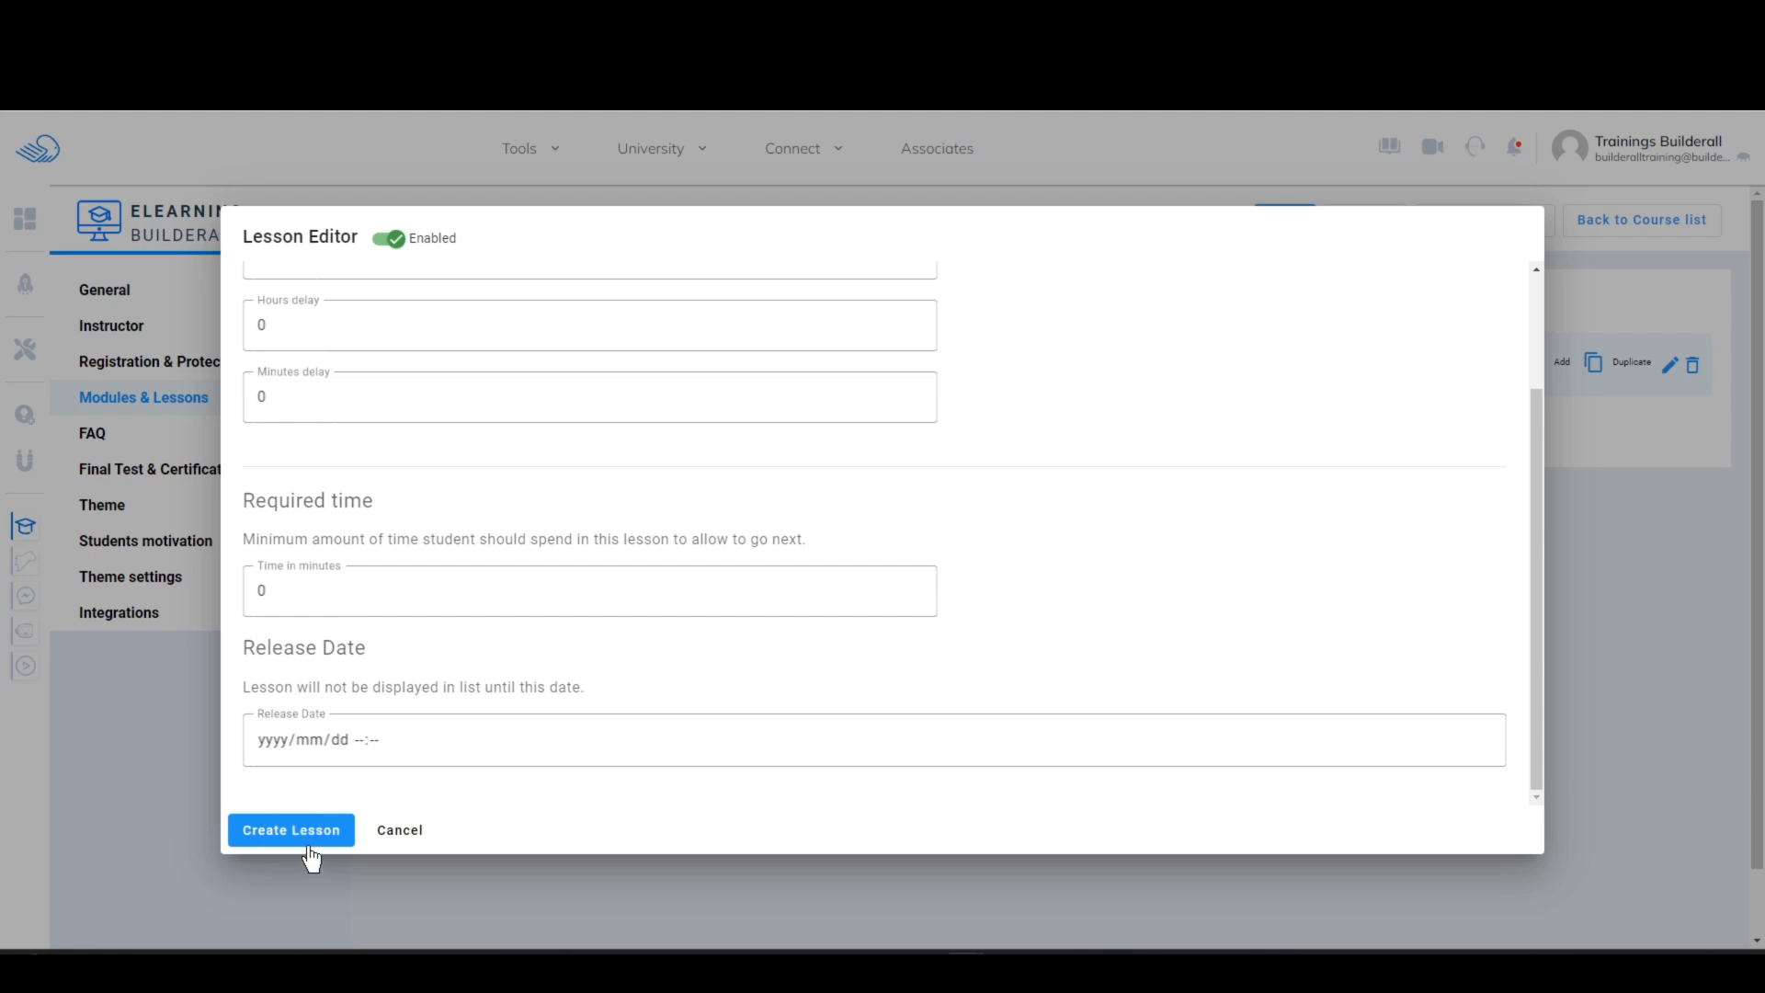
pyautogui.moveTo(1535, 497); pyautogui.dragTo(1547, 287)
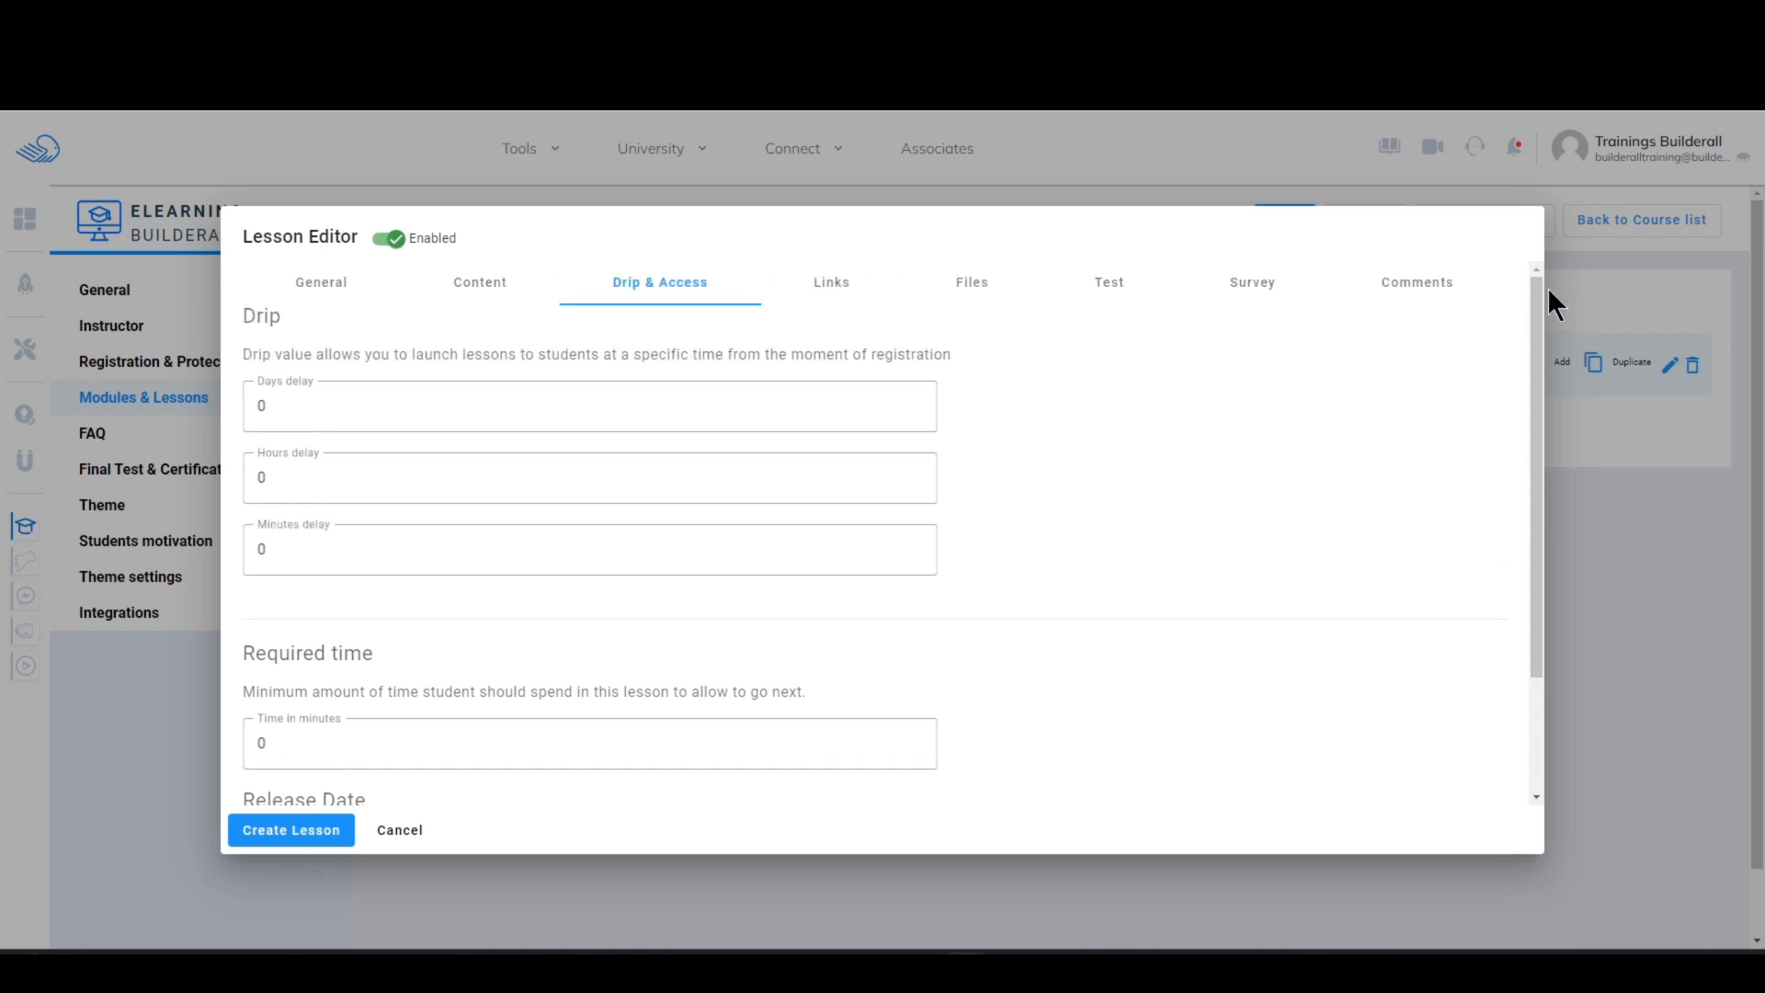
# Step: Check the lesson's Links, Files and Test settings, and create the lesson
pyautogui.click(829, 285)
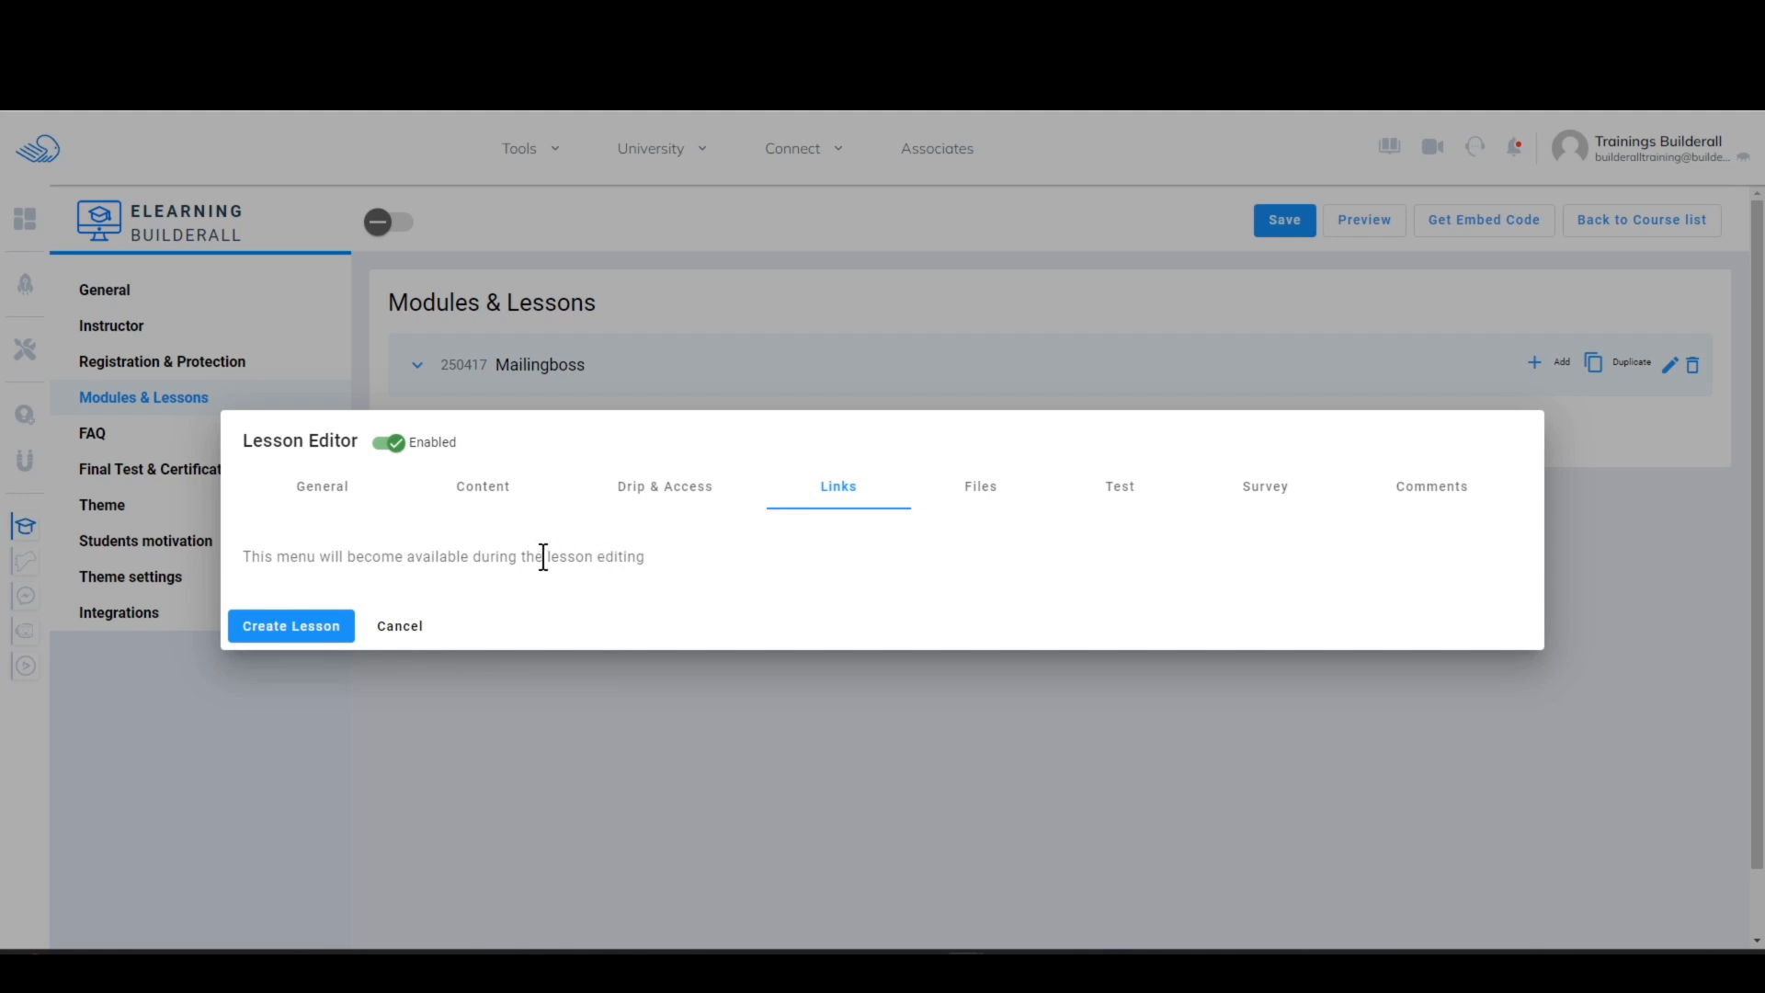
pyautogui.click(972, 504)
pyautogui.click(1125, 501)
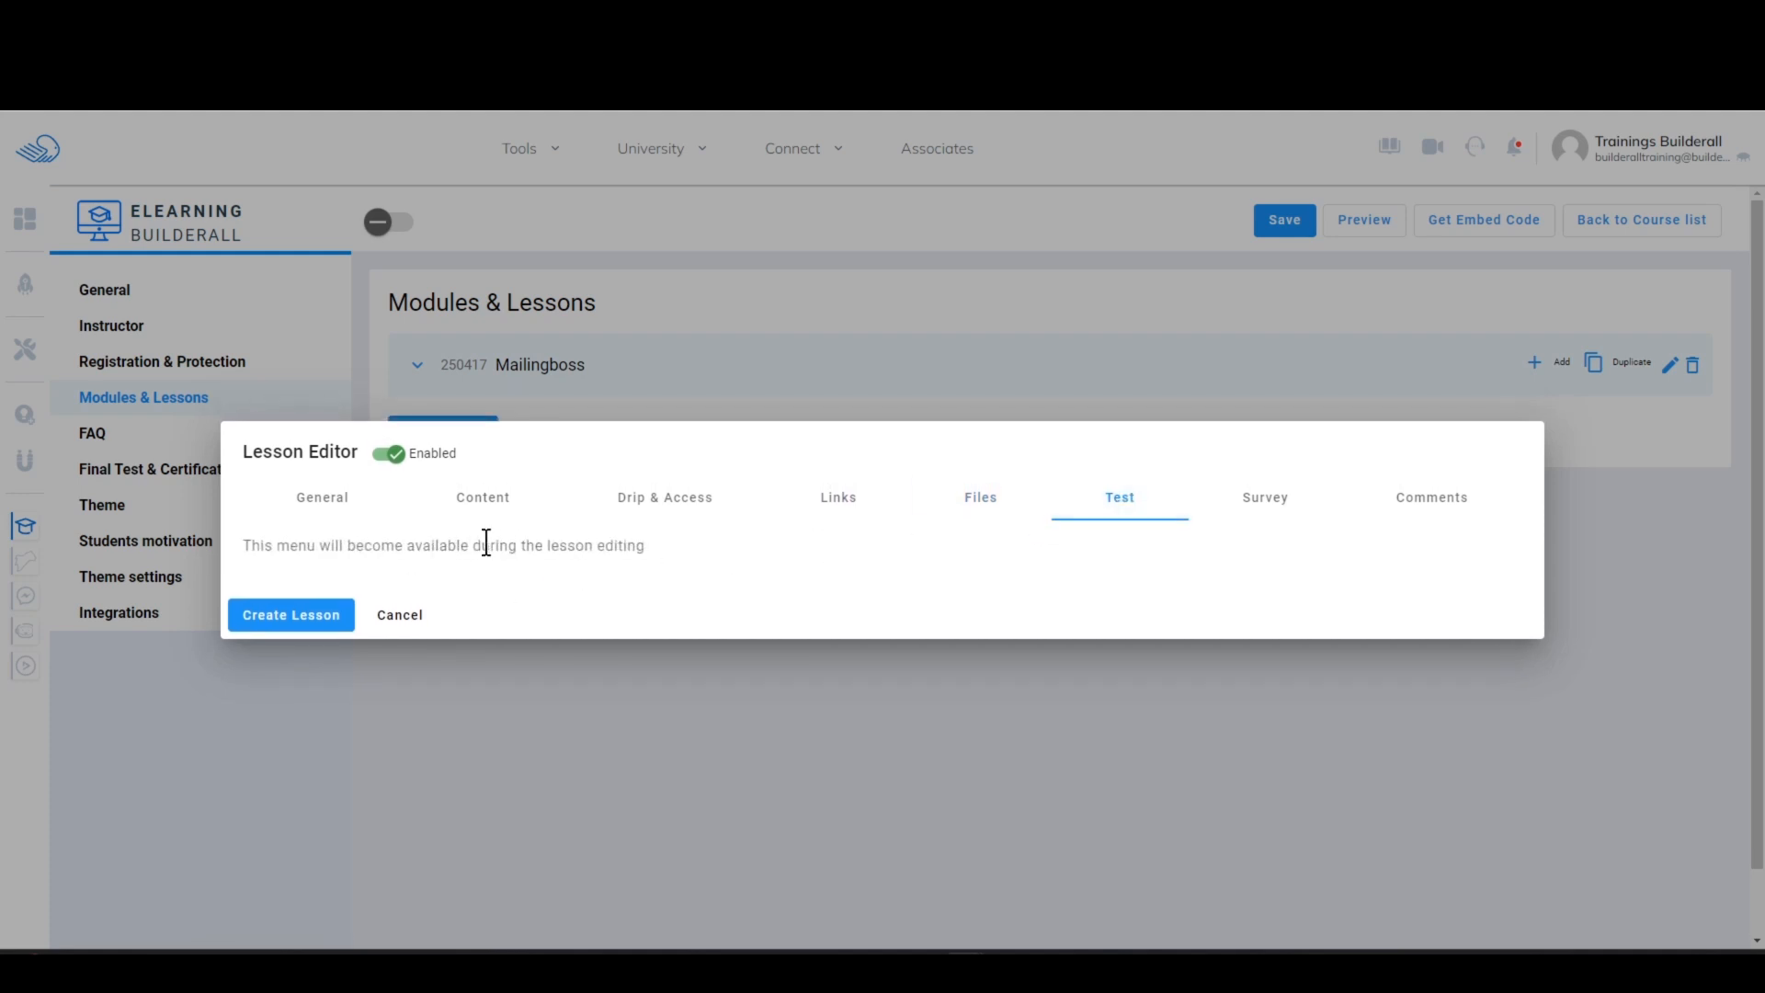
pyautogui.click(287, 620)
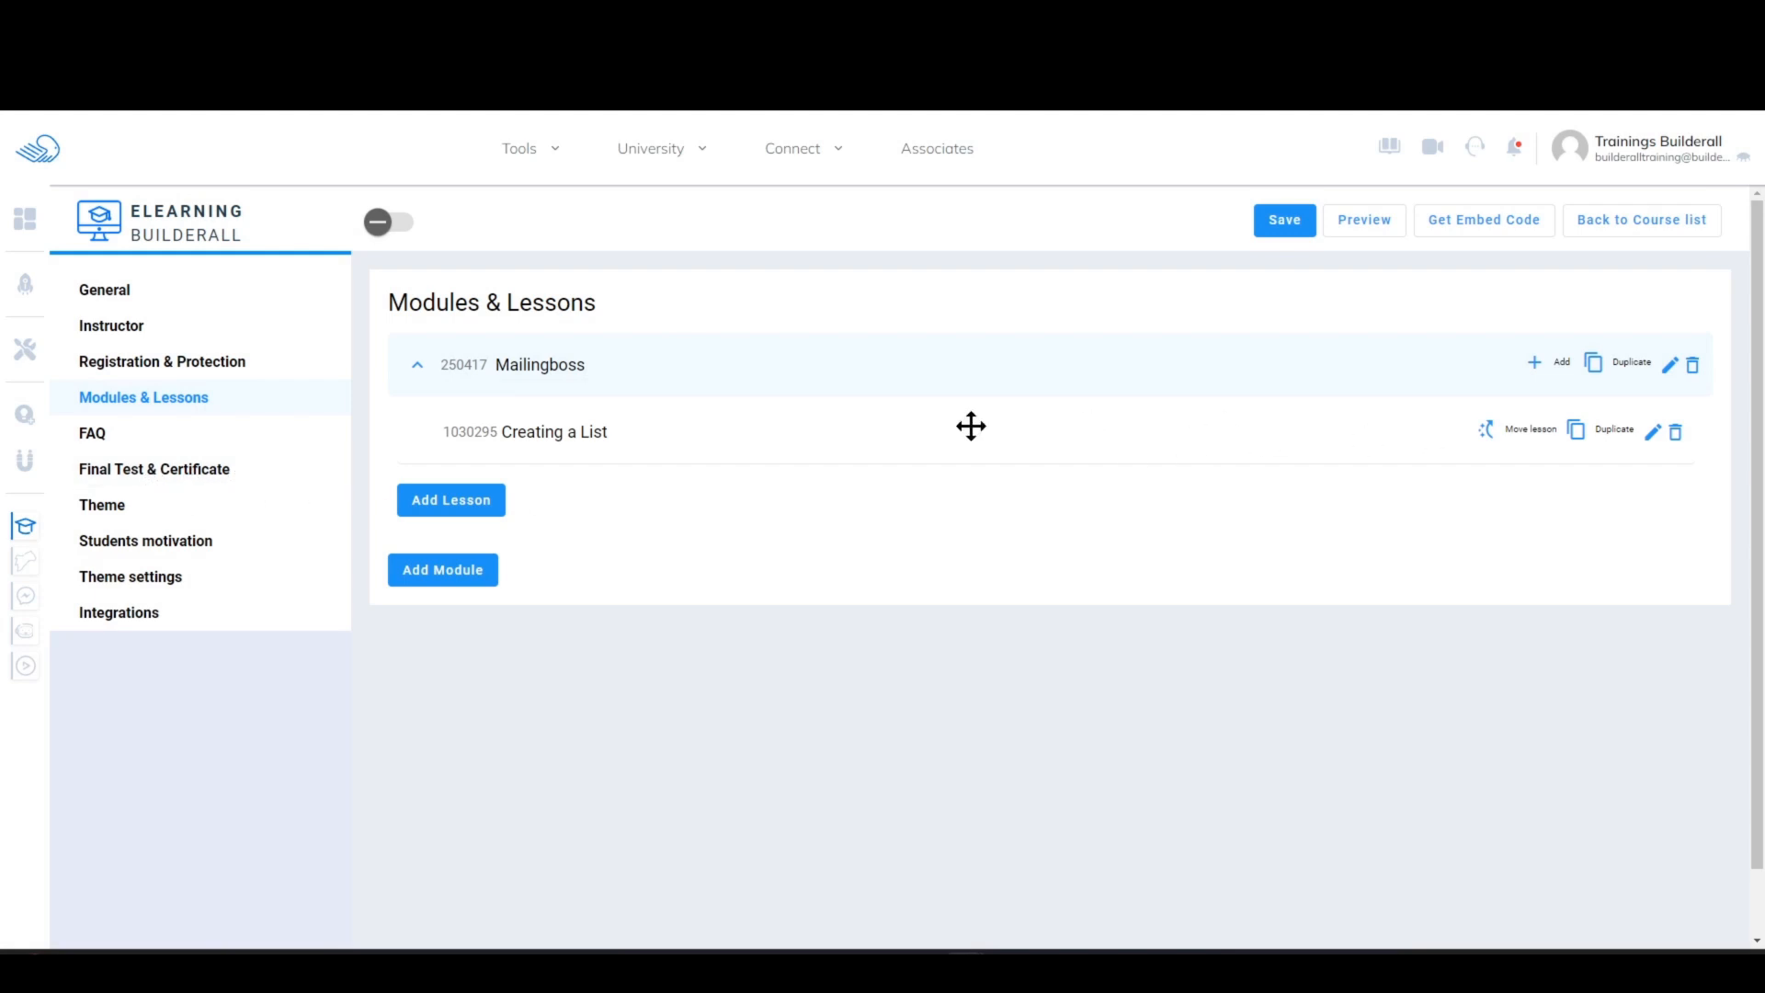
# Step: Reopen the "Creating a List" lesson and examine its test, survey, comments, drip and access level settings without saving
pyautogui.click(1653, 434)
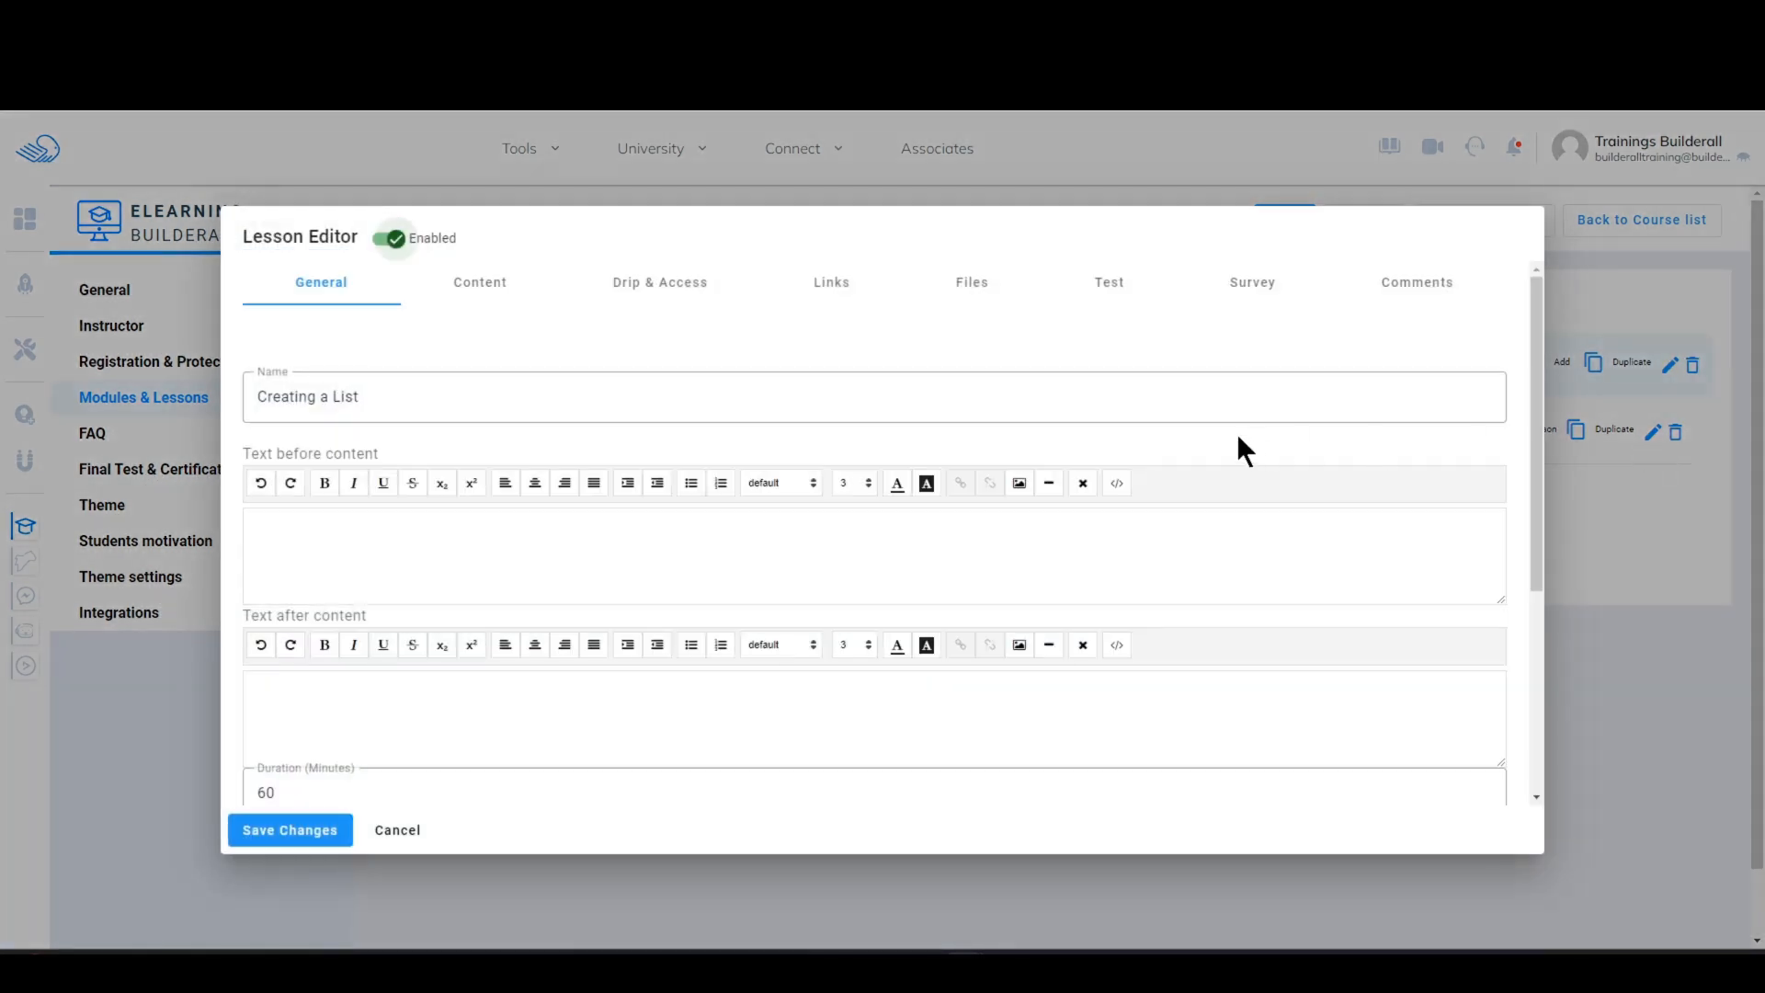
pyautogui.click(1114, 282)
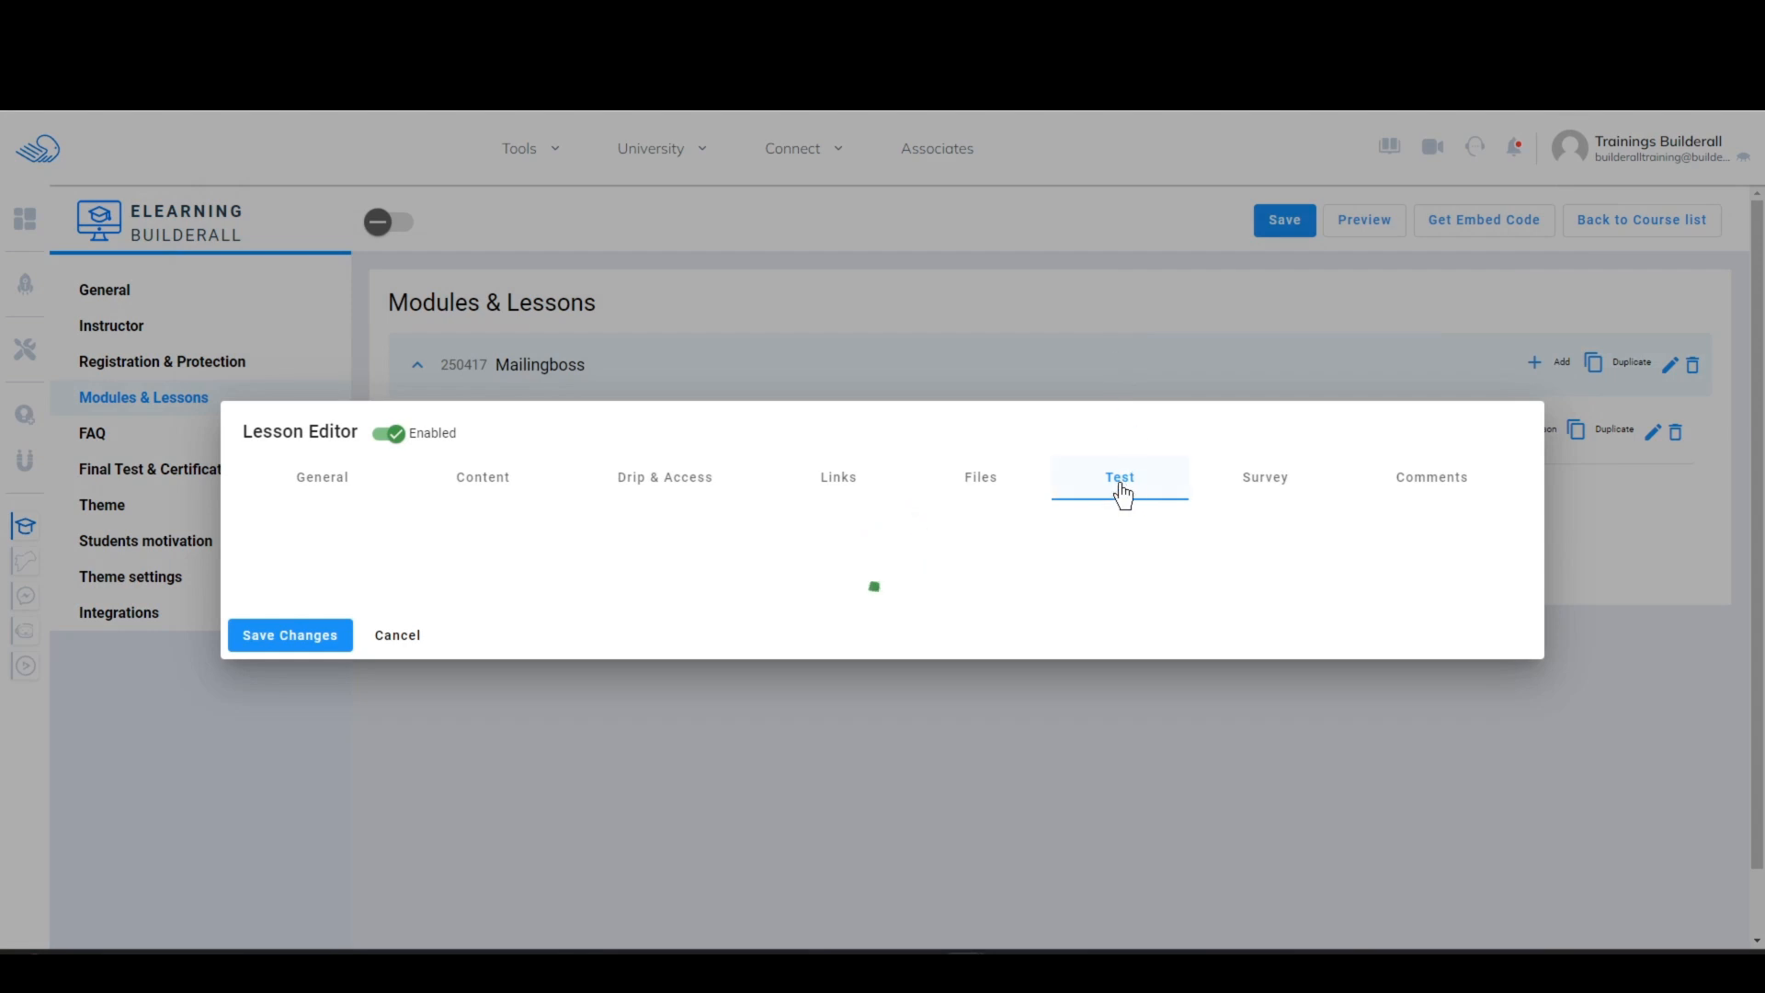
pyautogui.click(1267, 501)
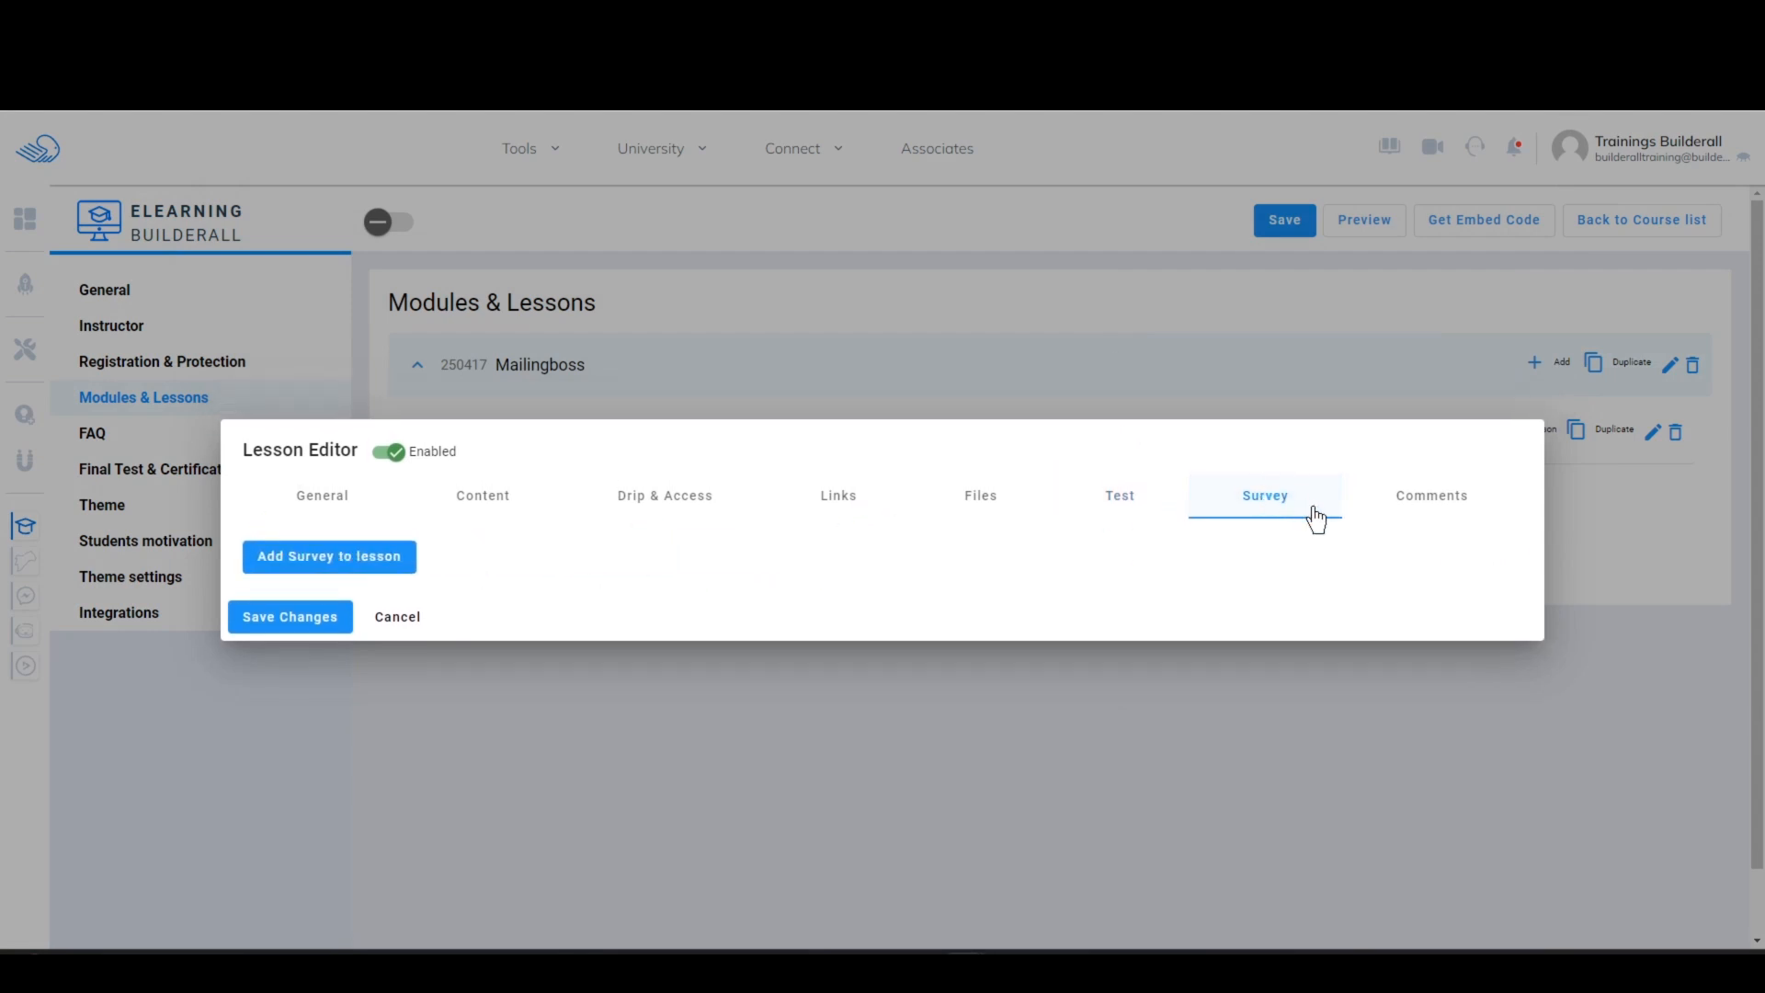
pyautogui.click(1449, 511)
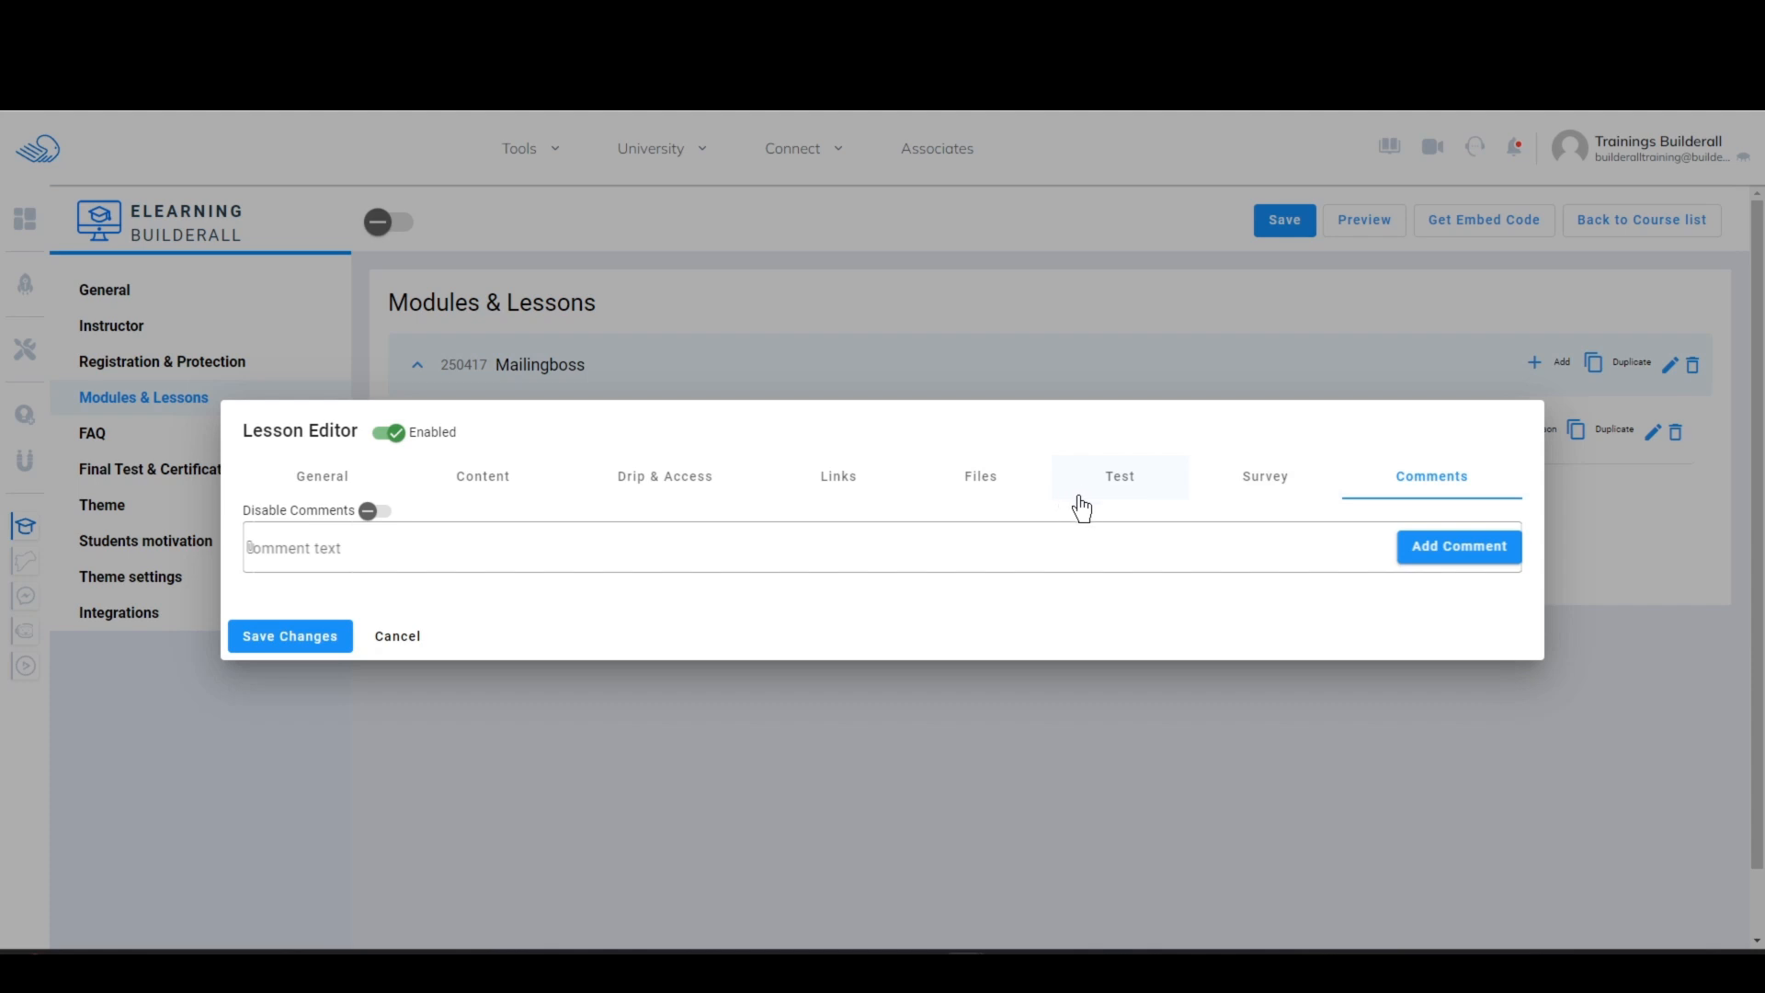
pyautogui.click(664, 480)
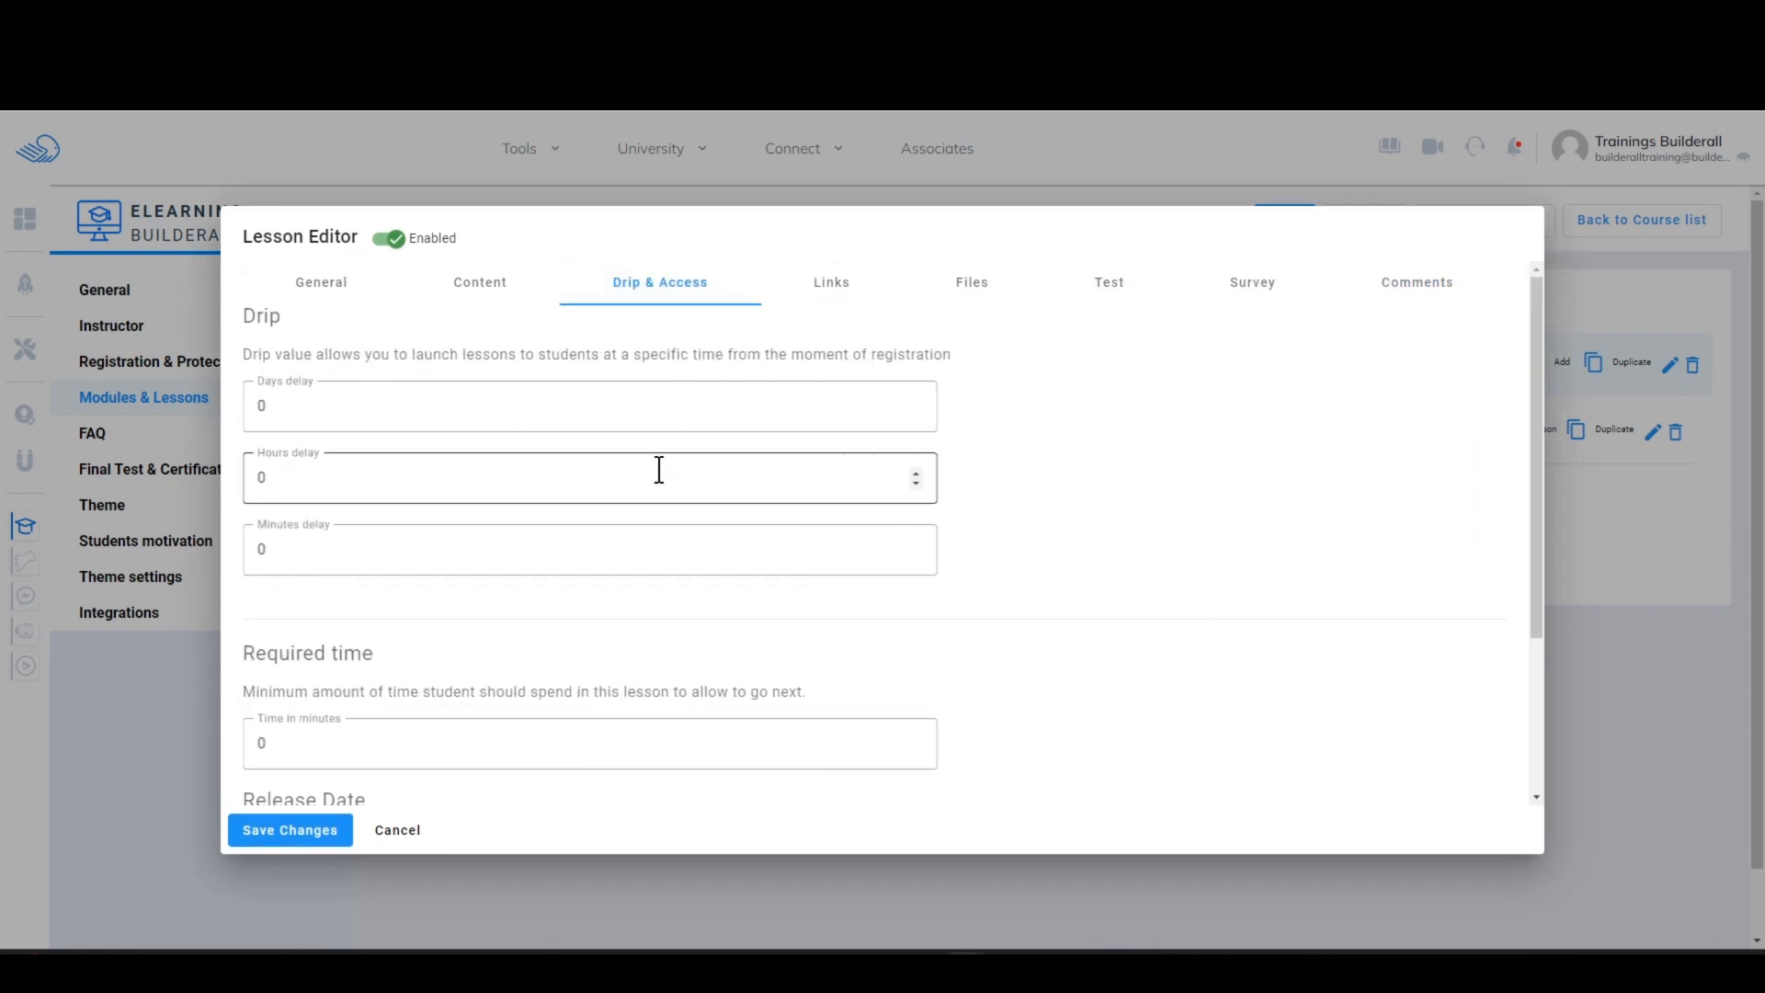
pyautogui.scroll(-3, 733, 516)
pyautogui.scroll(1, 732, 515)
pyautogui.scroll(-1, 1379, 478)
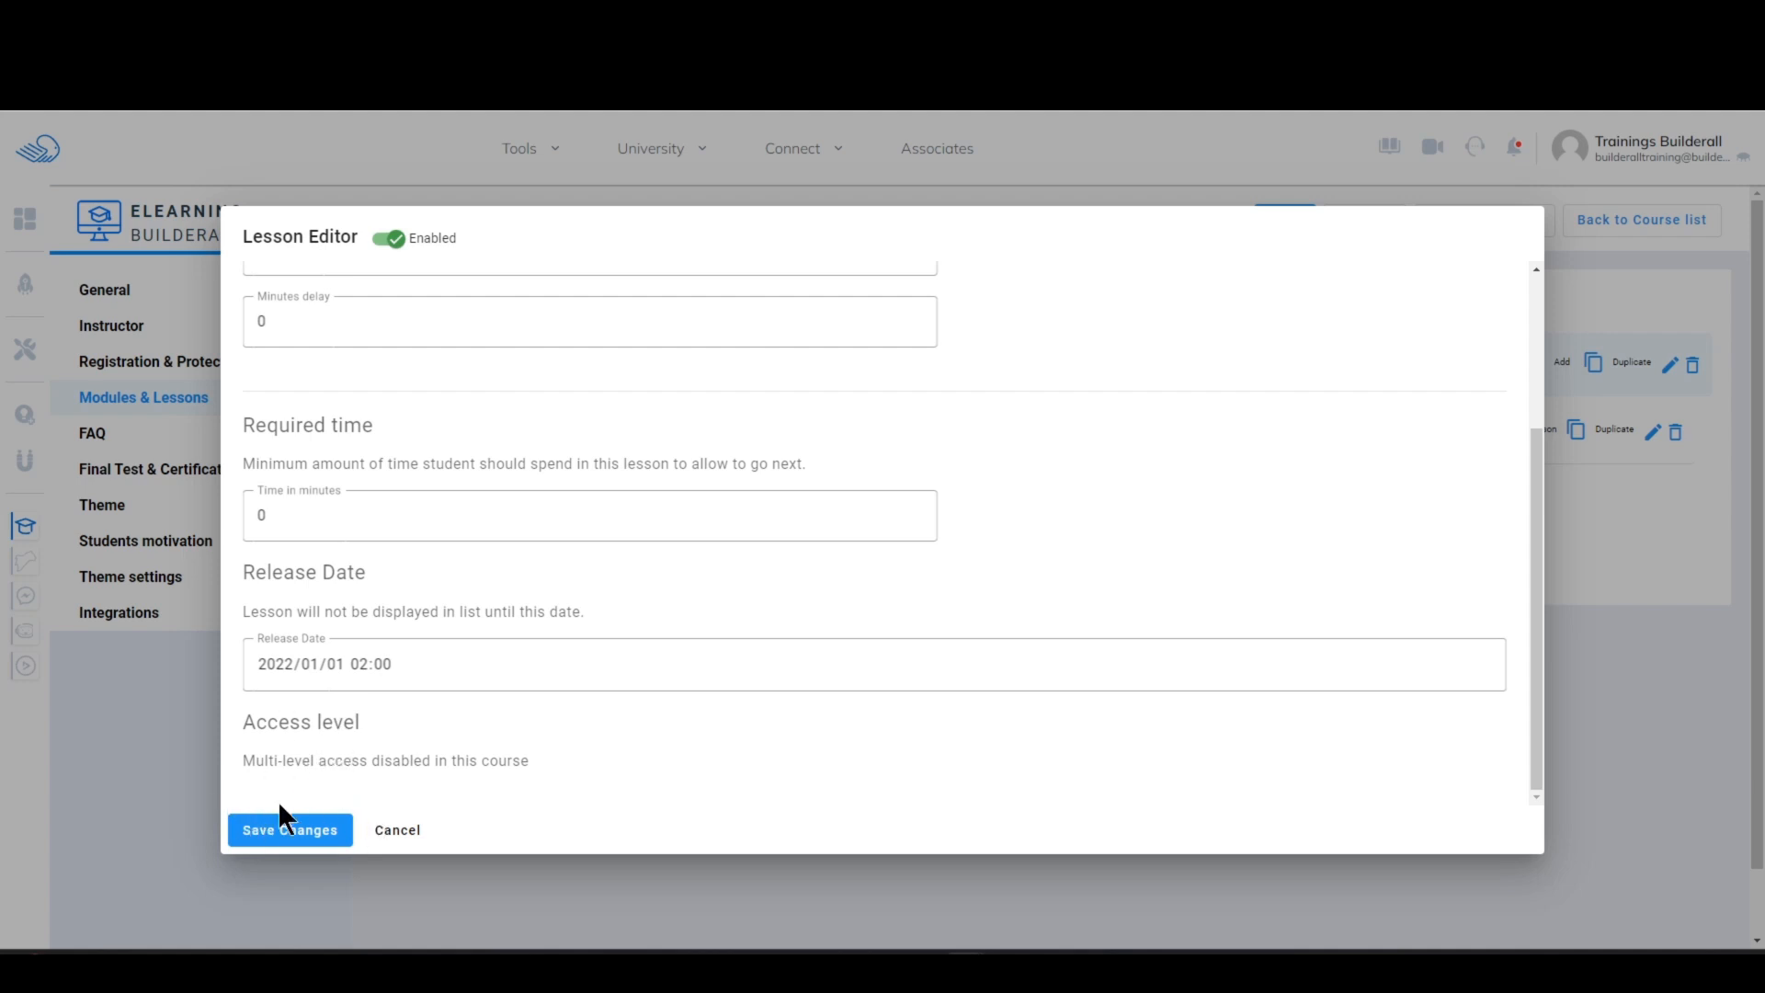
pyautogui.click(390, 833)
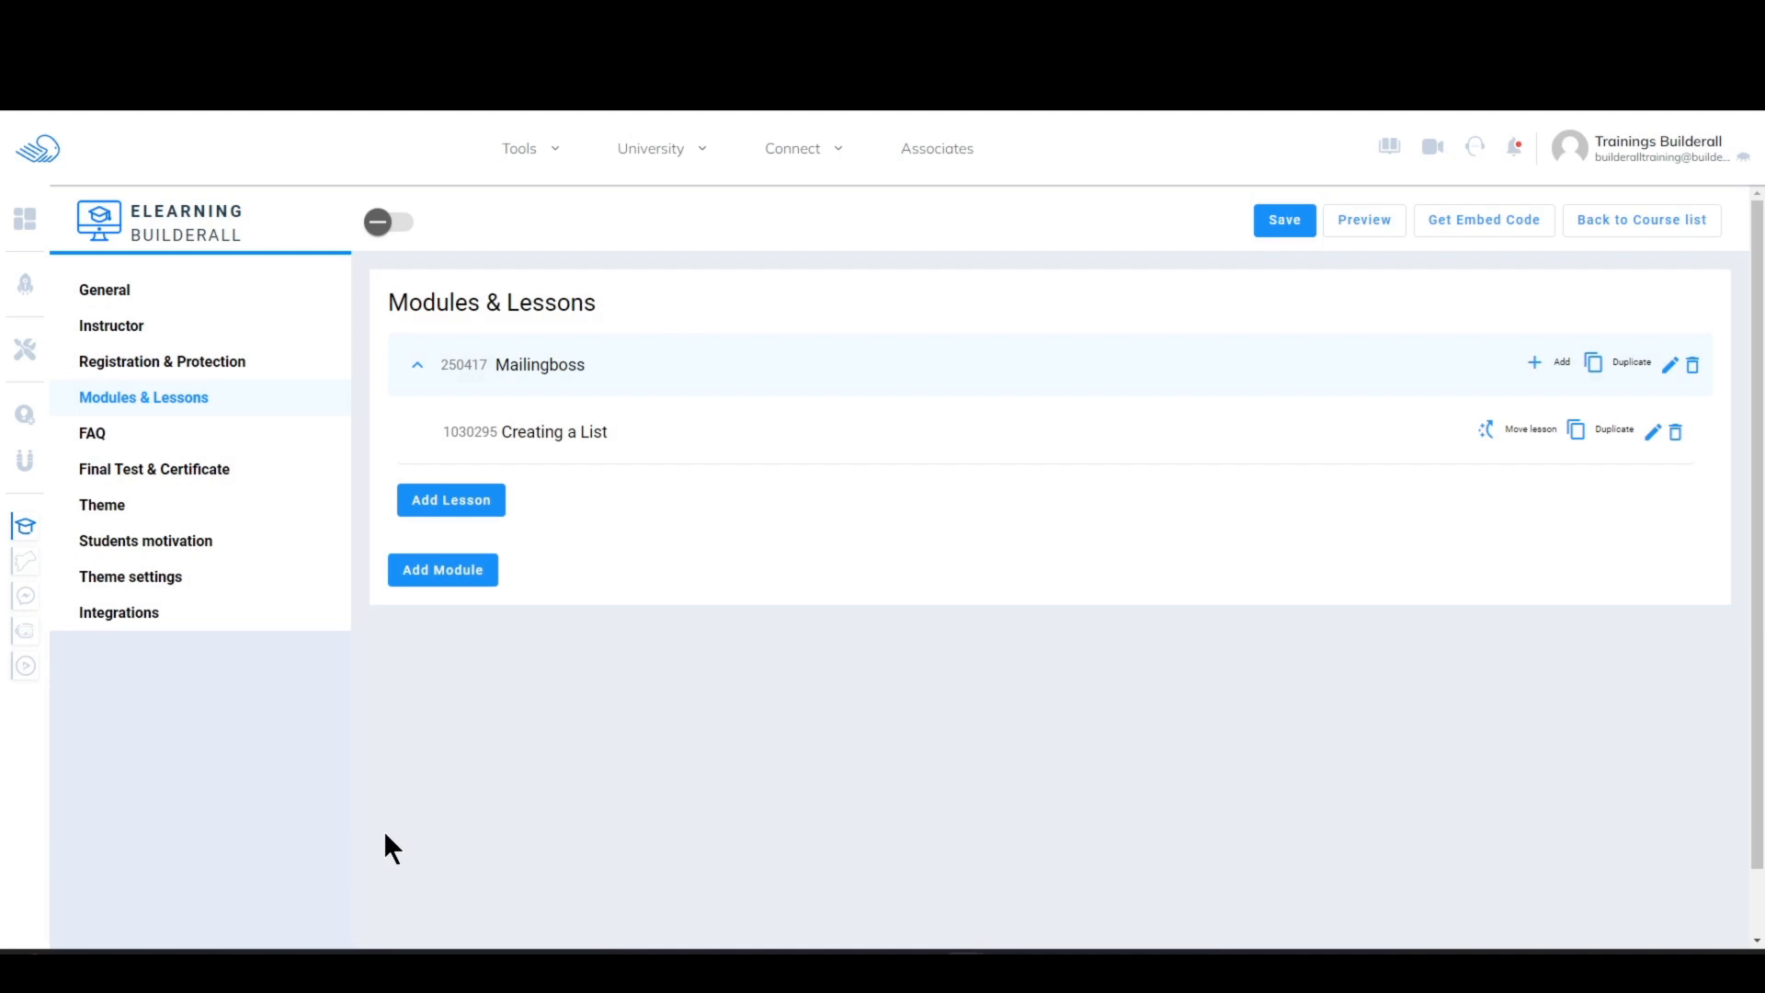
# Step: Enable multi-level student access in the course's registration and protection settings
pyautogui.click(175, 368)
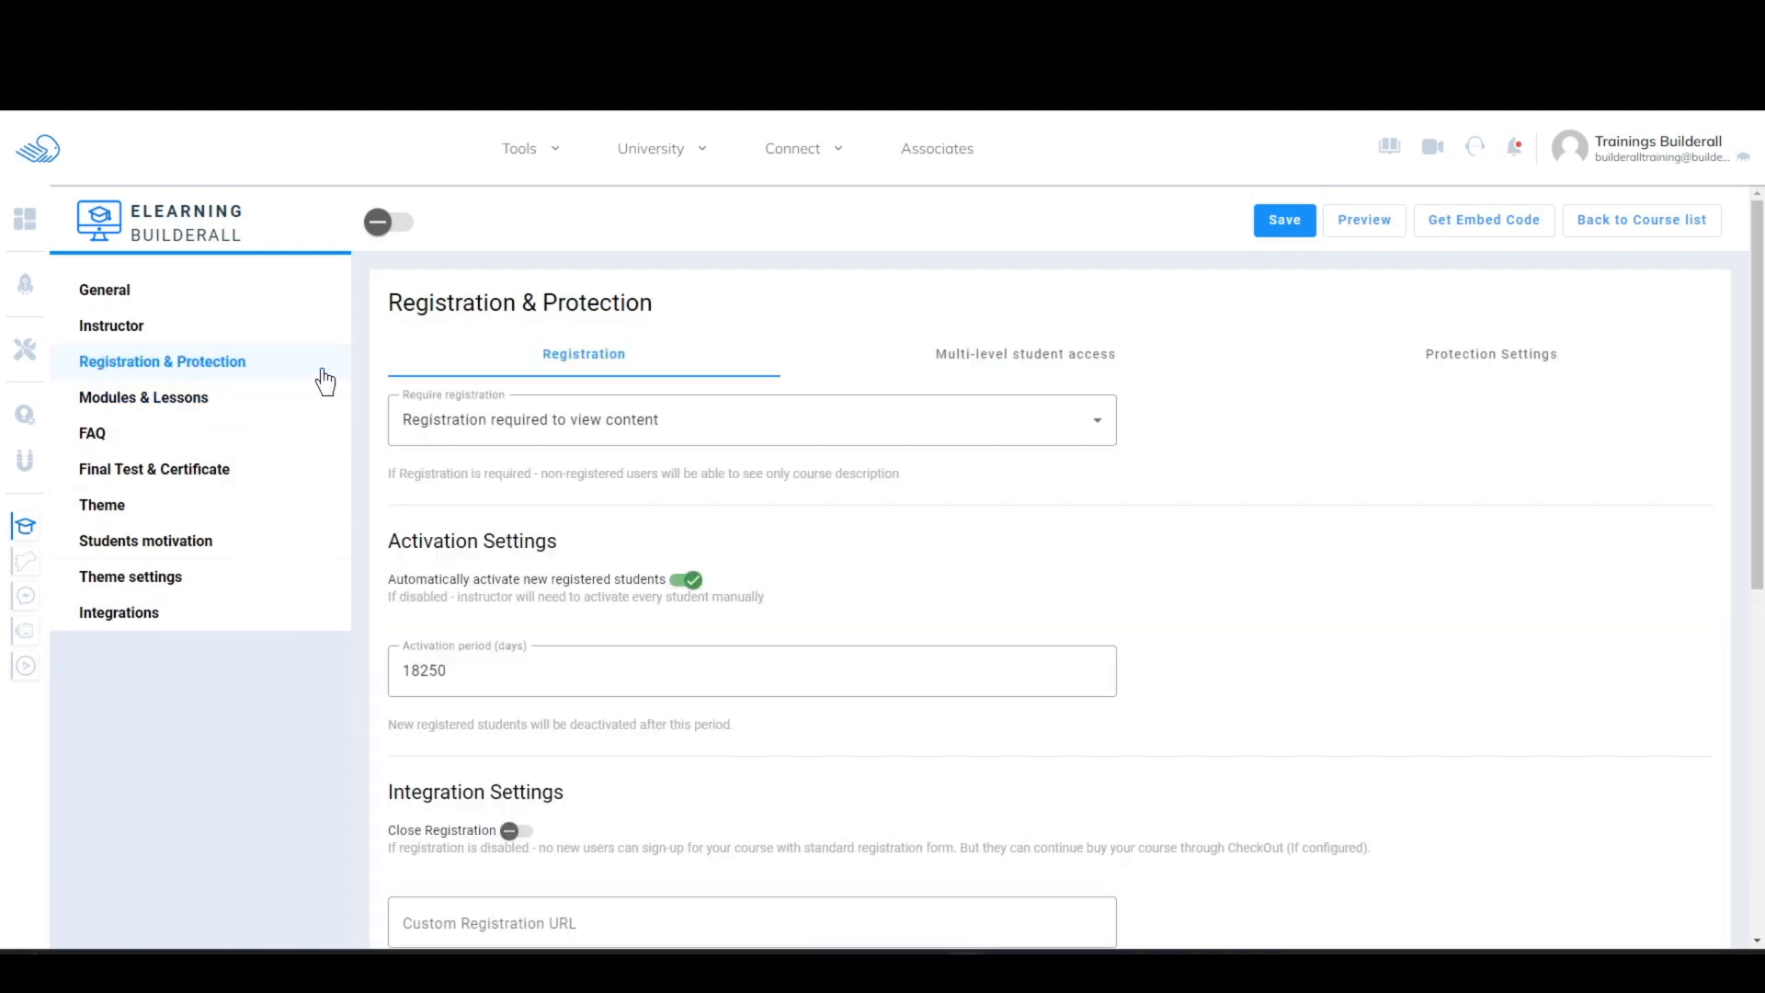
pyautogui.click(983, 368)
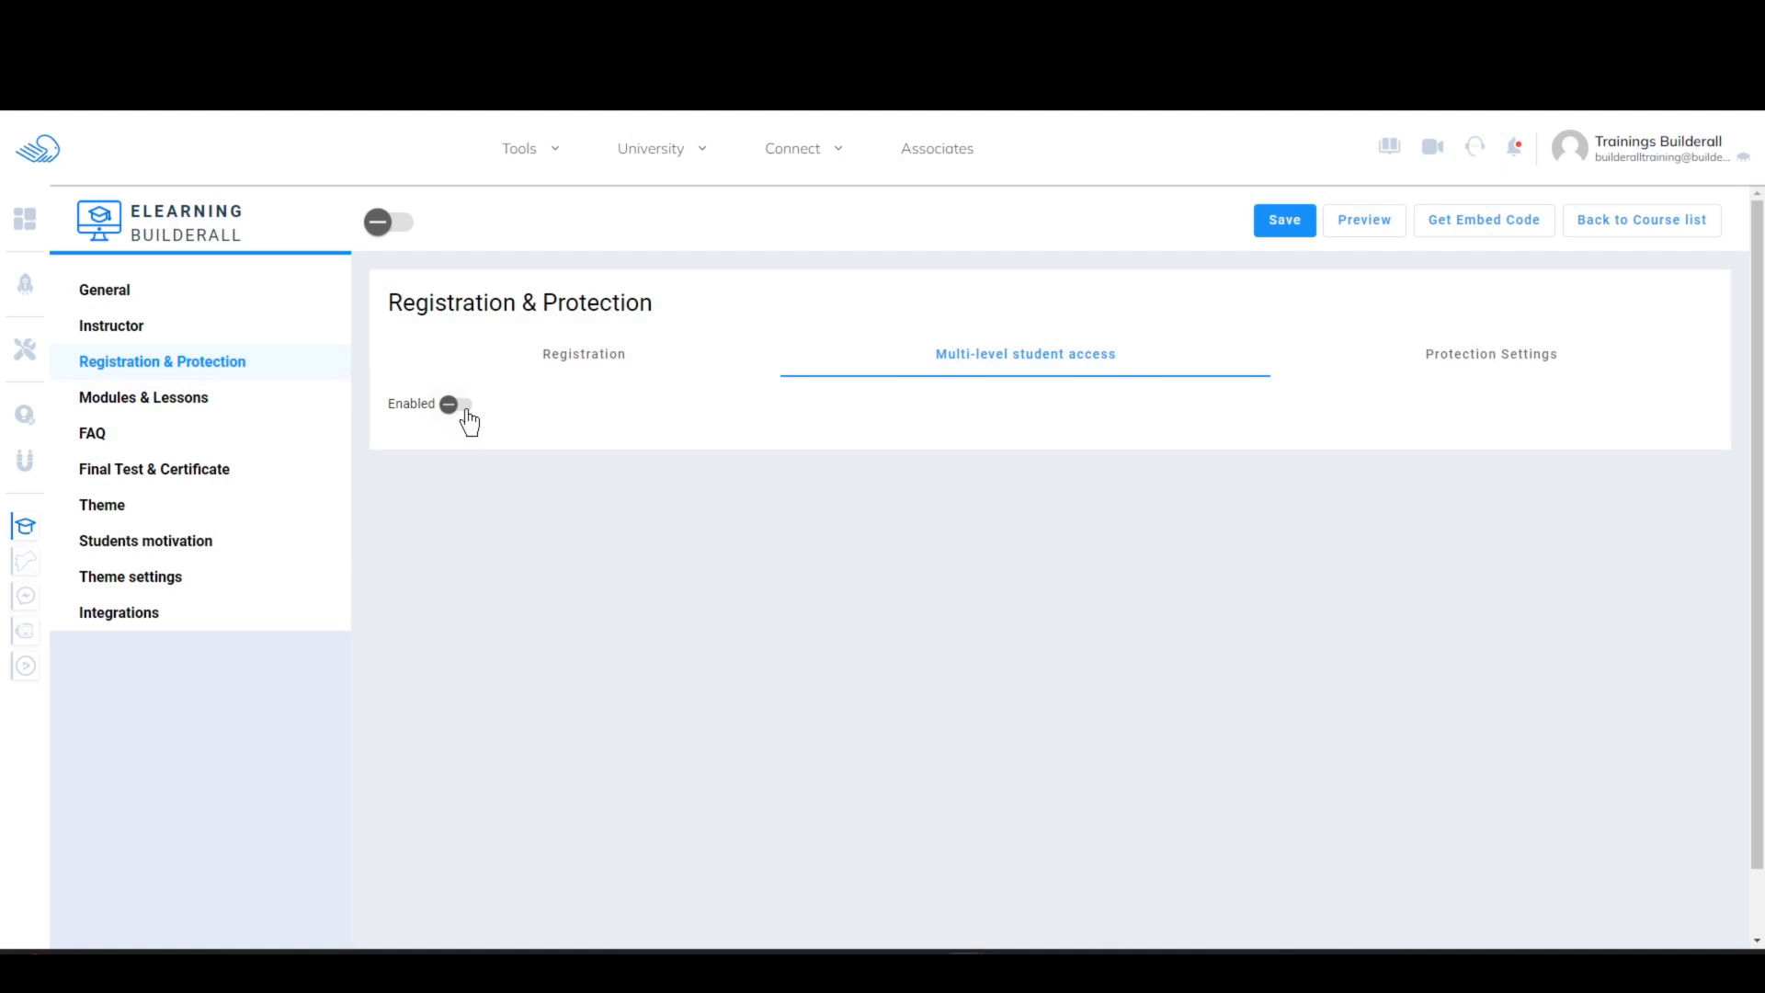
pyautogui.click(455, 406)
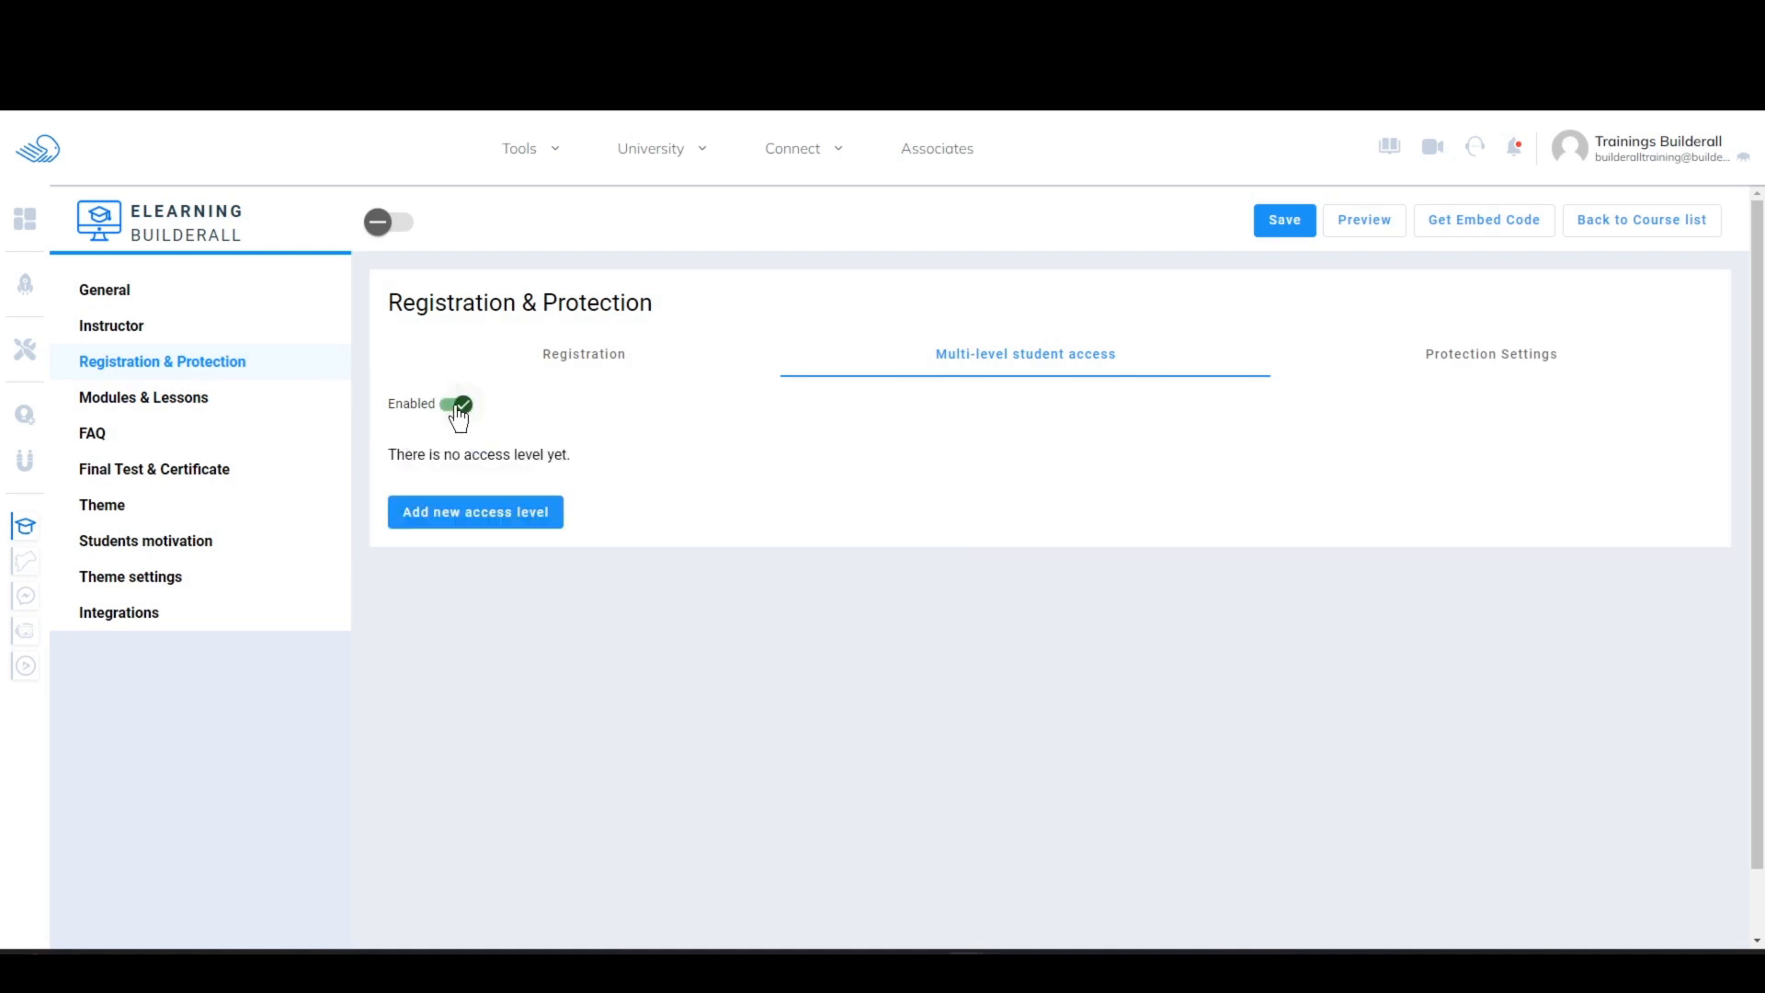
# Step: Start a new access level named "Mailingboss Advance" with the description "You need a basic understanding of Mailingboss"
pyautogui.click(460, 521)
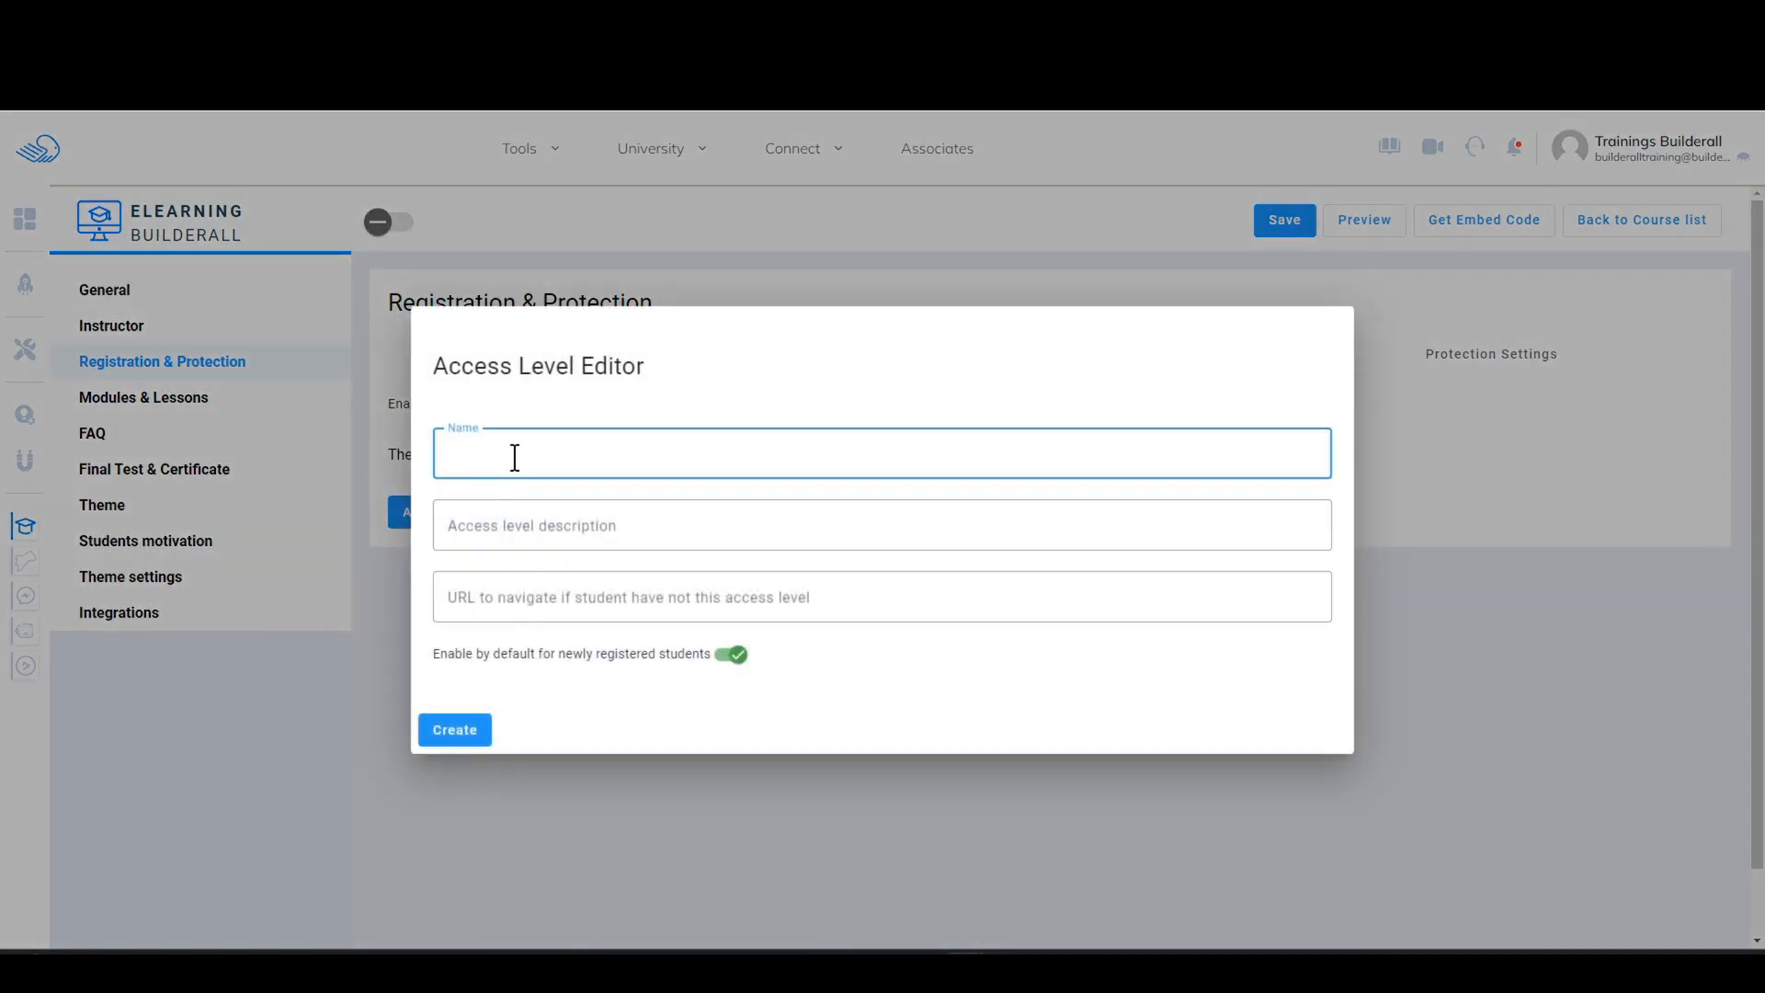
pyautogui.write('Mailingboss Advance')
pyautogui.click(496, 519)
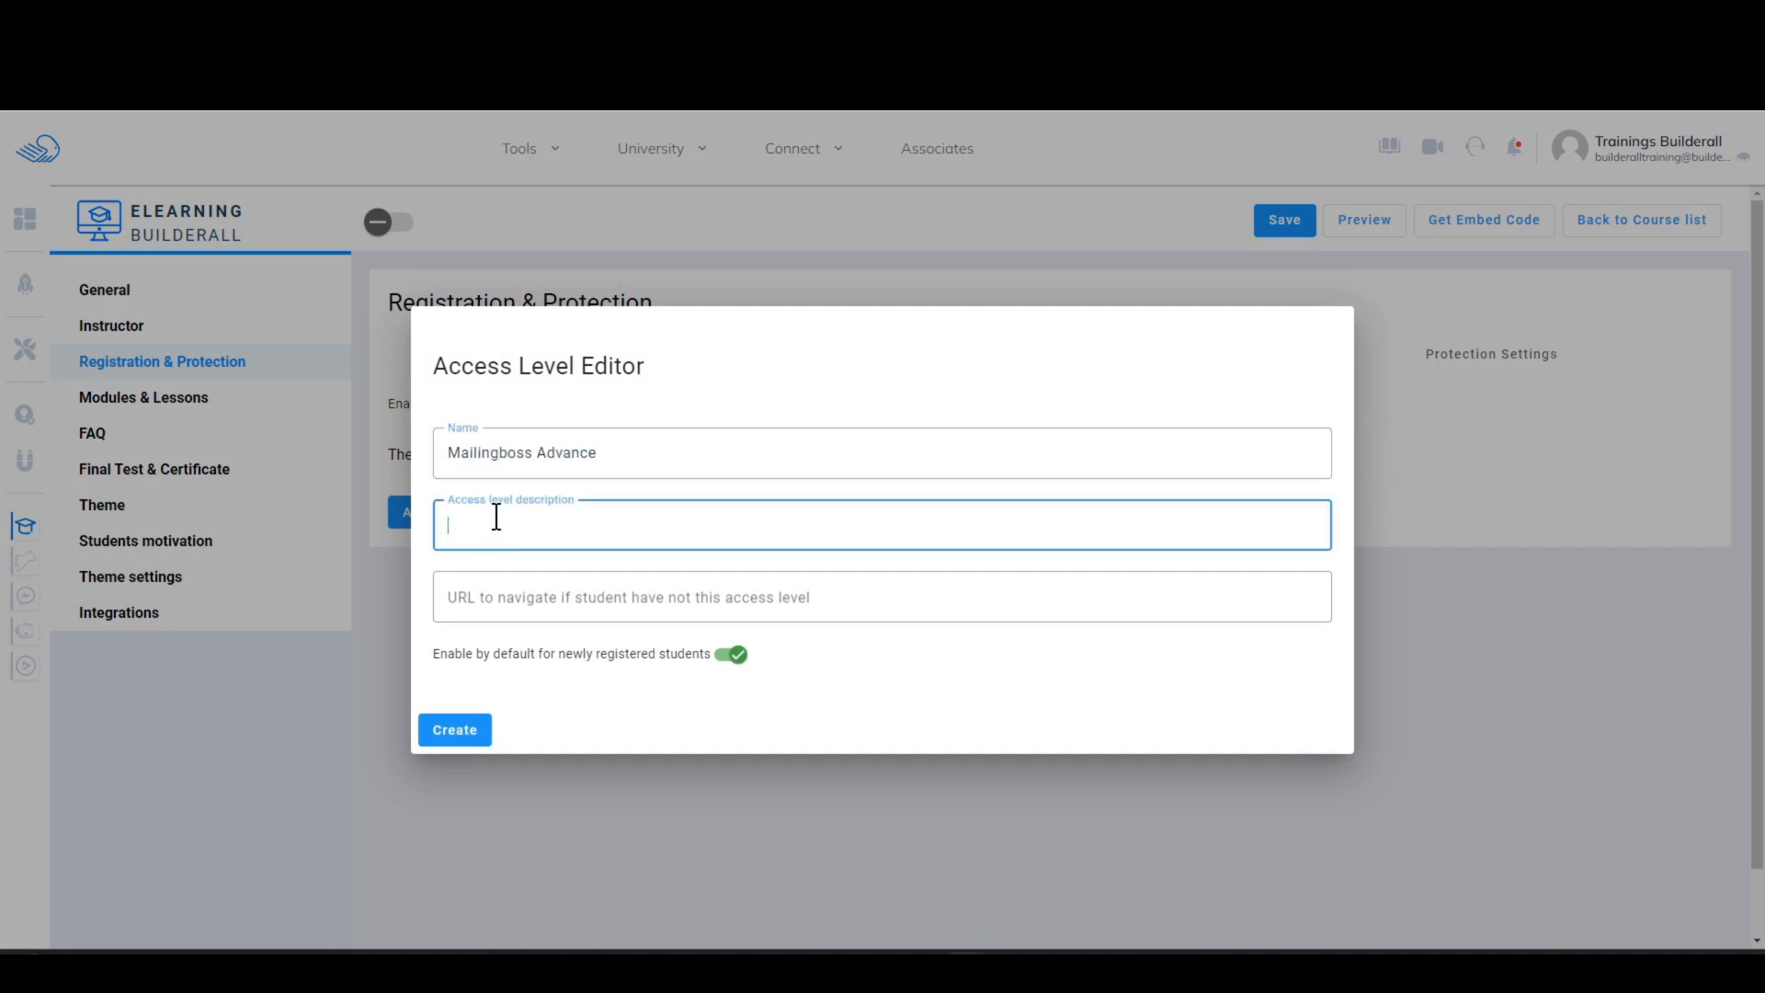
pyautogui.write('You need a basic understanding of Mailingboss')
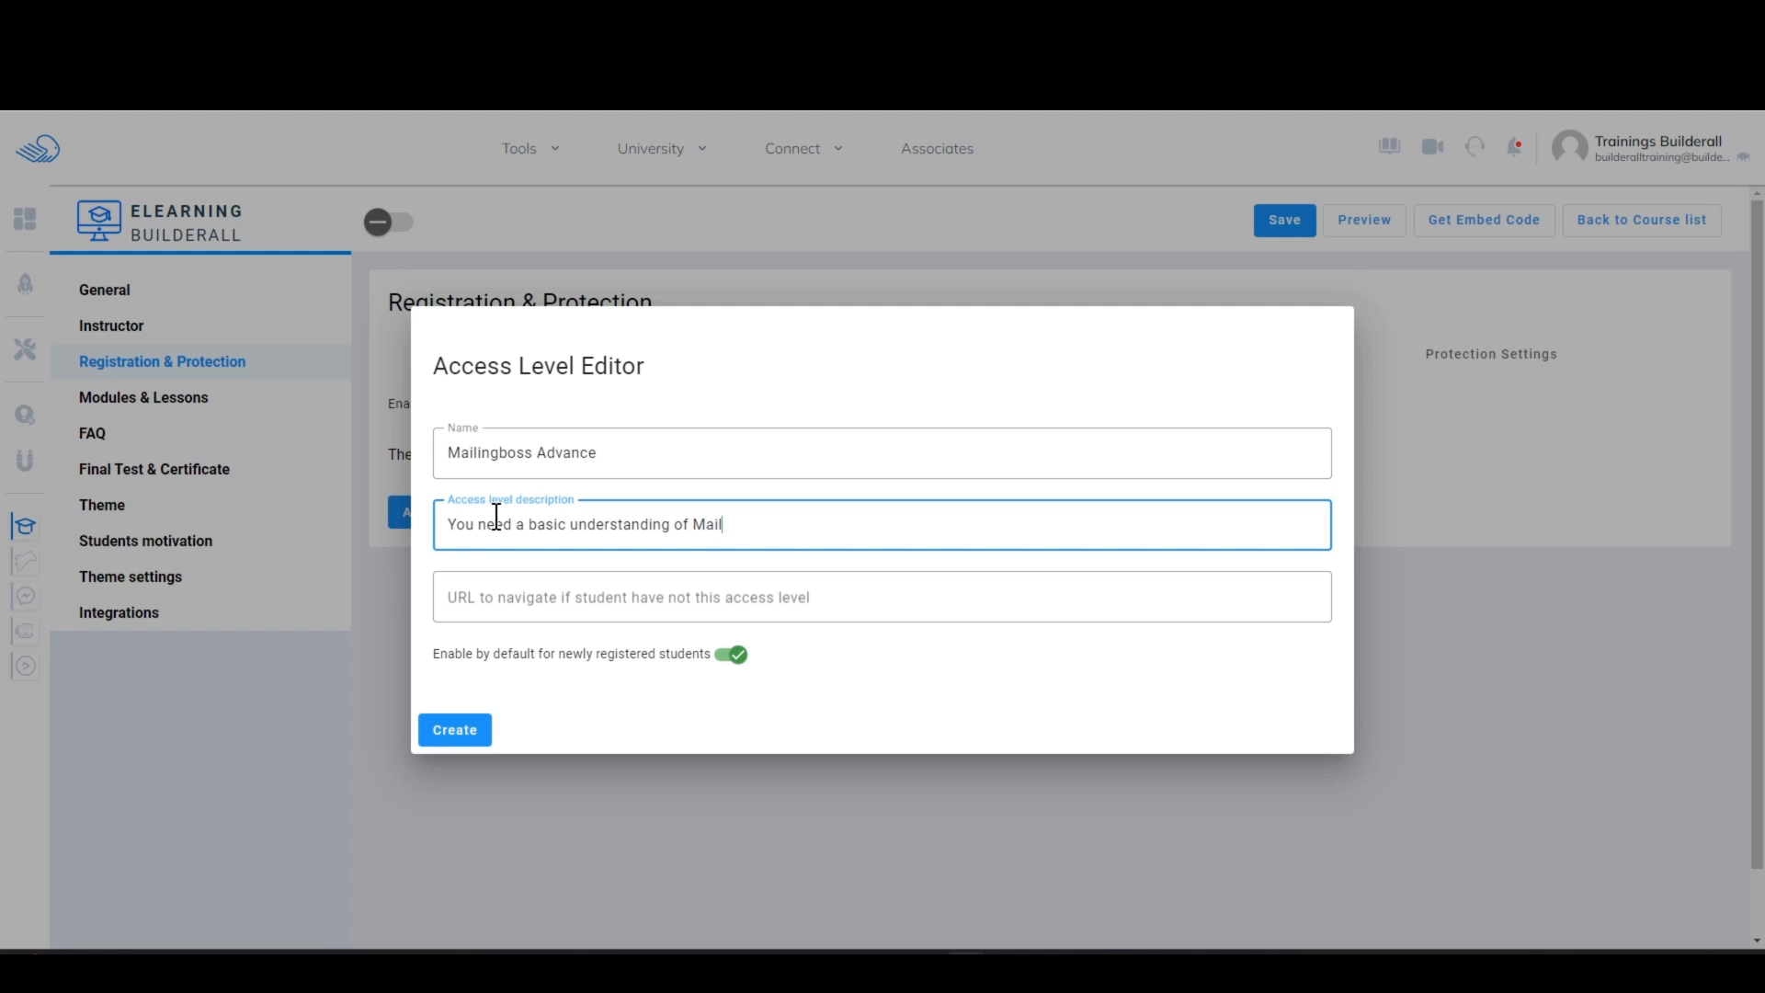
pyautogui.click(613, 590)
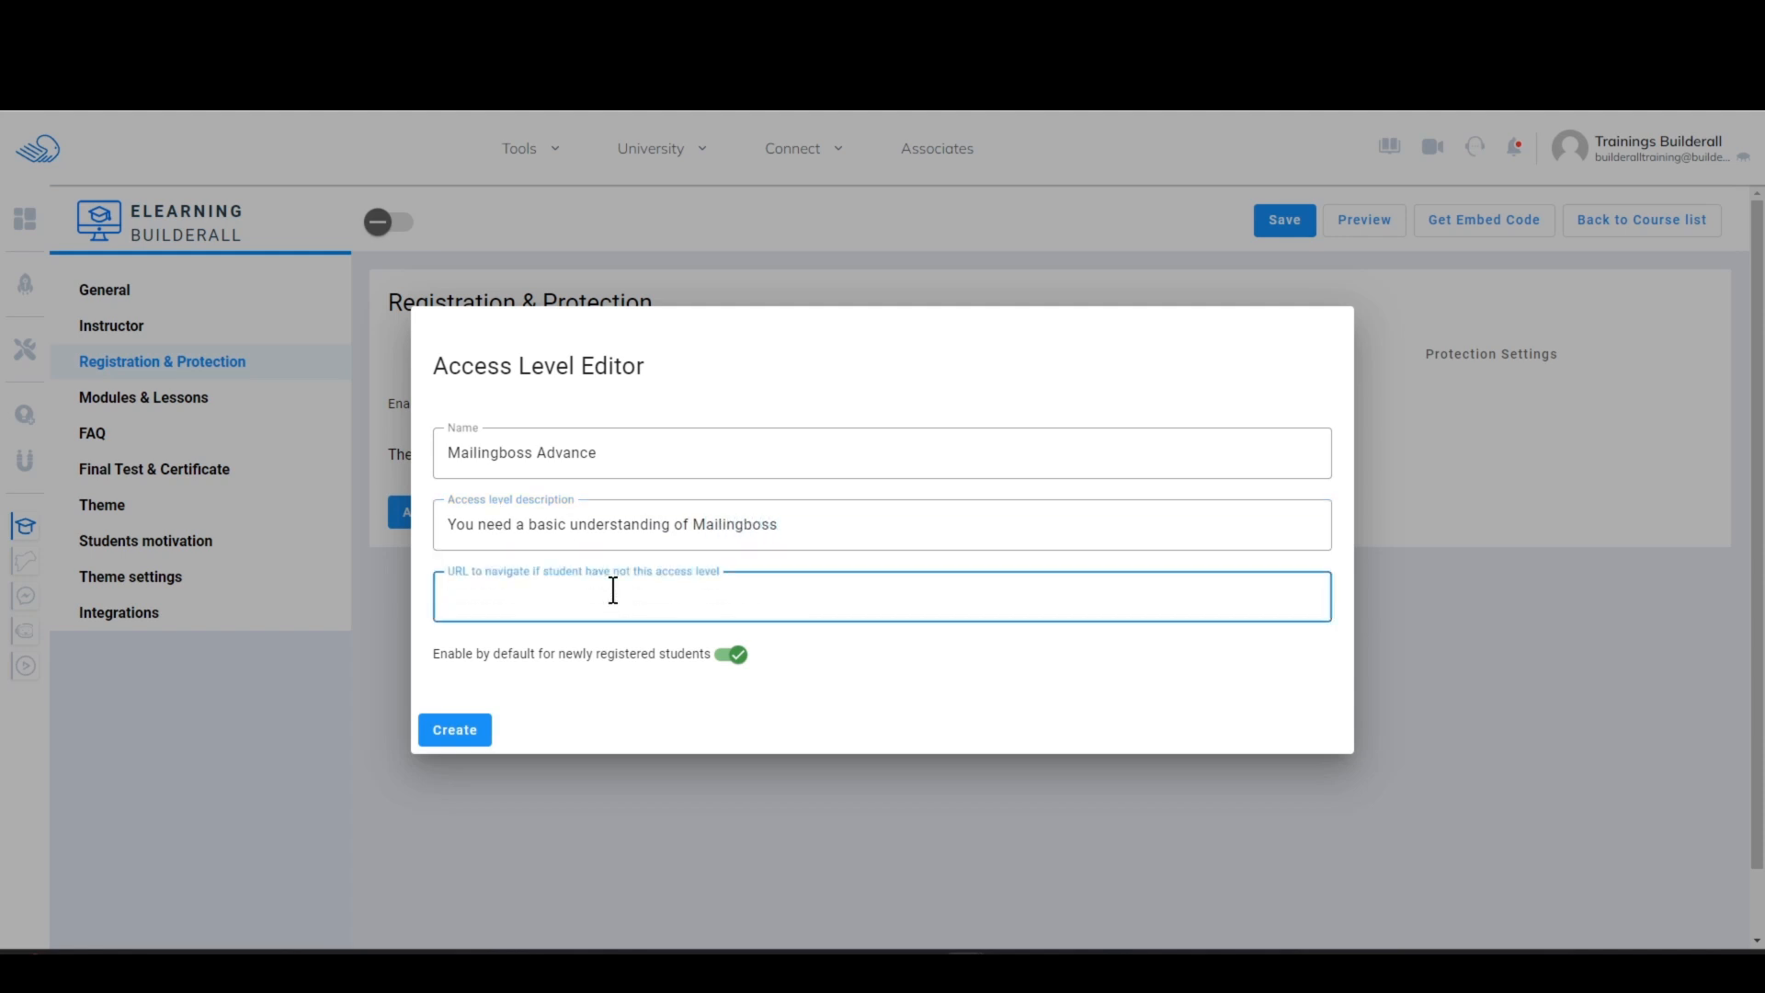
pyautogui.write('https://www.builderall.com')
pyautogui.click(736, 655)
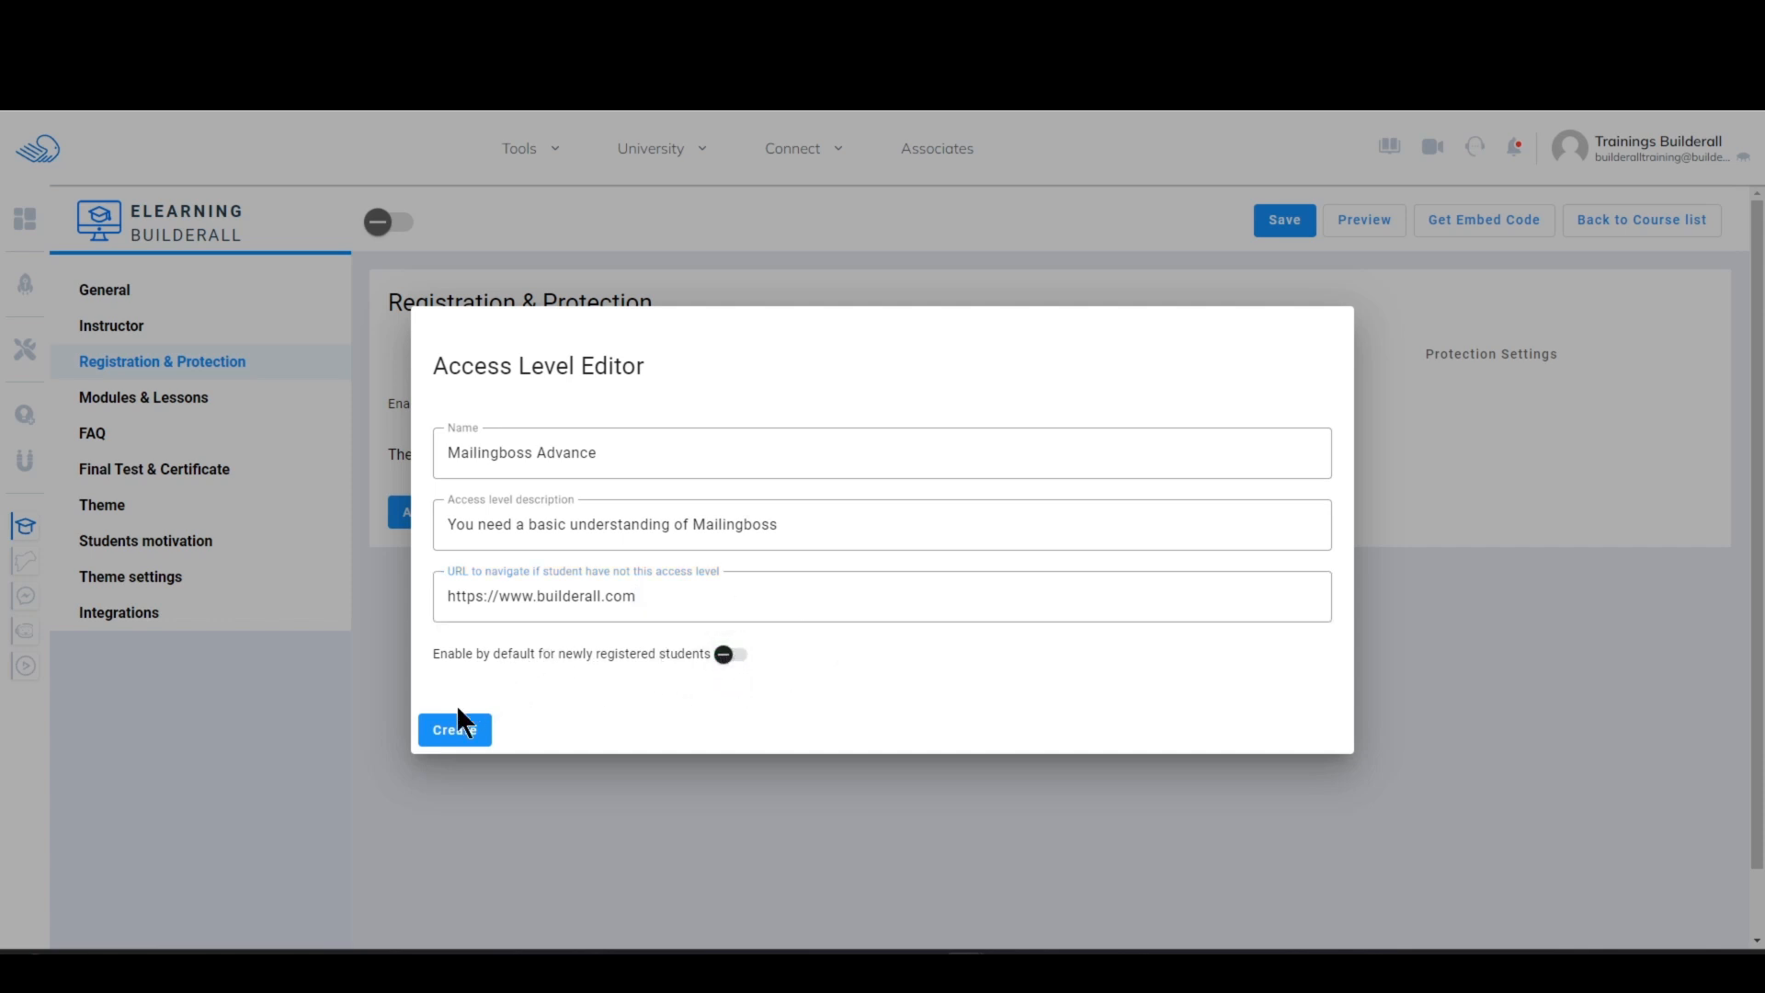
pyautogui.click(454, 735)
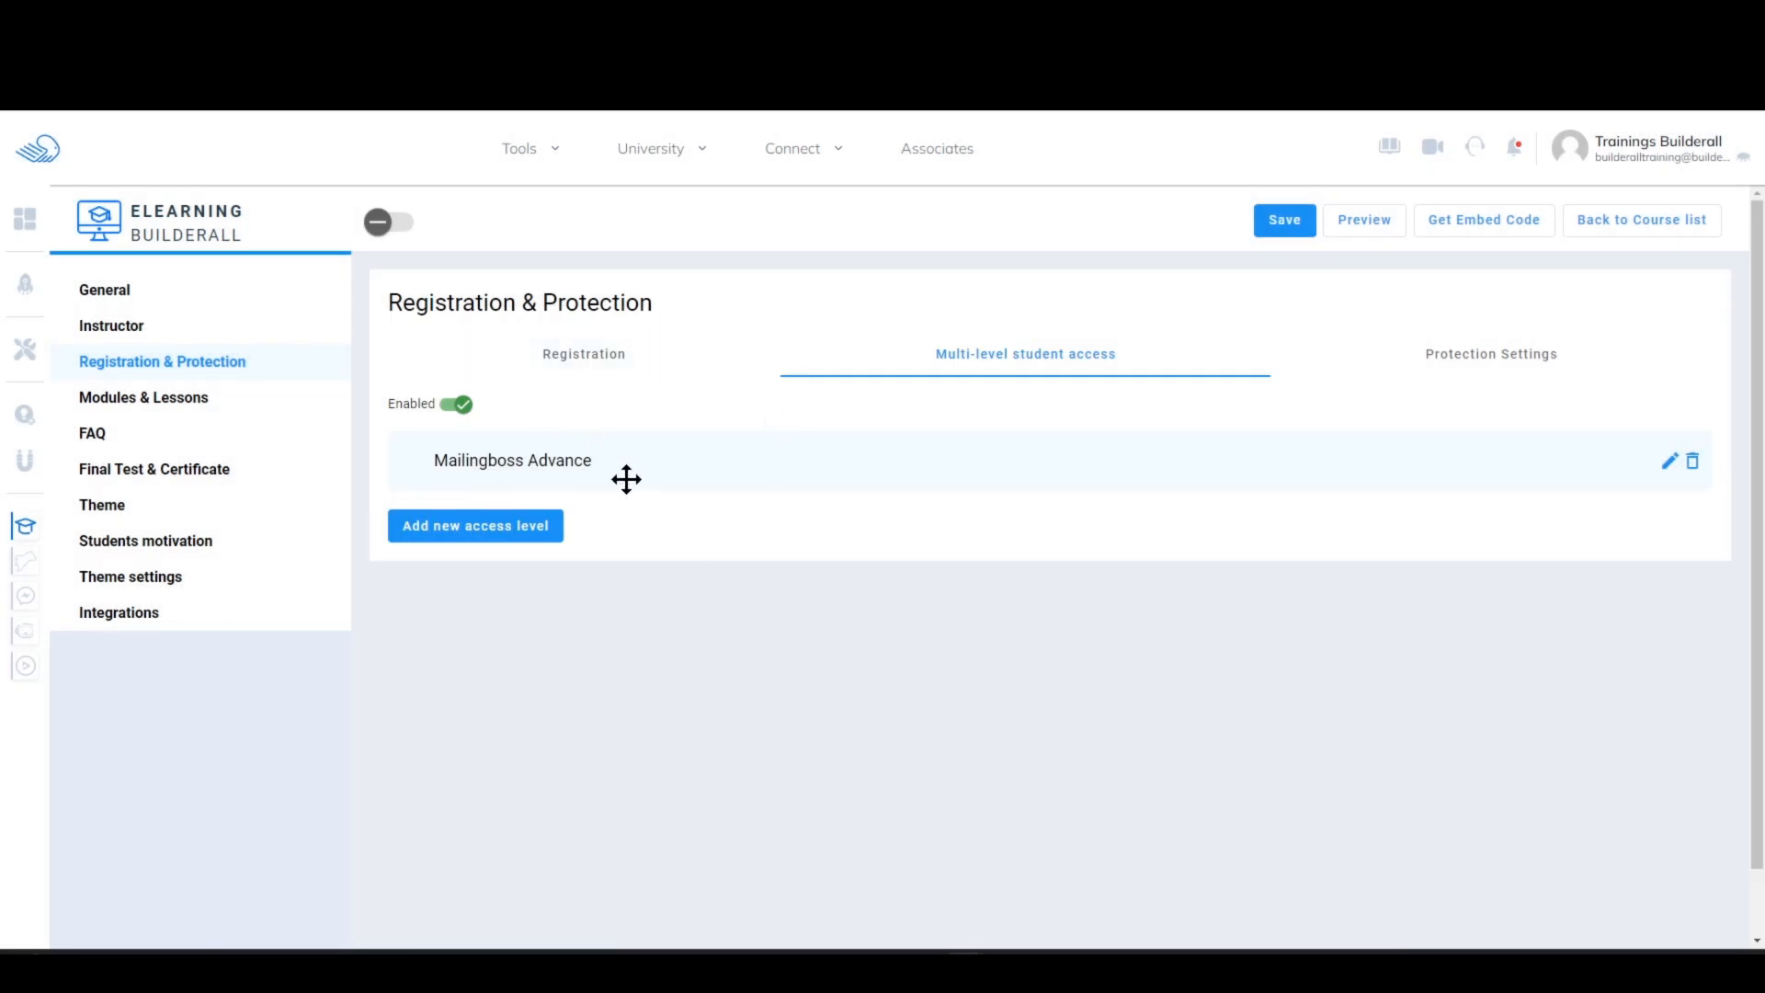
# Step: Require the "Mailingboss Advance" access level for the "Creating a List" lesson and save the lesson and course
pyautogui.click(174, 403)
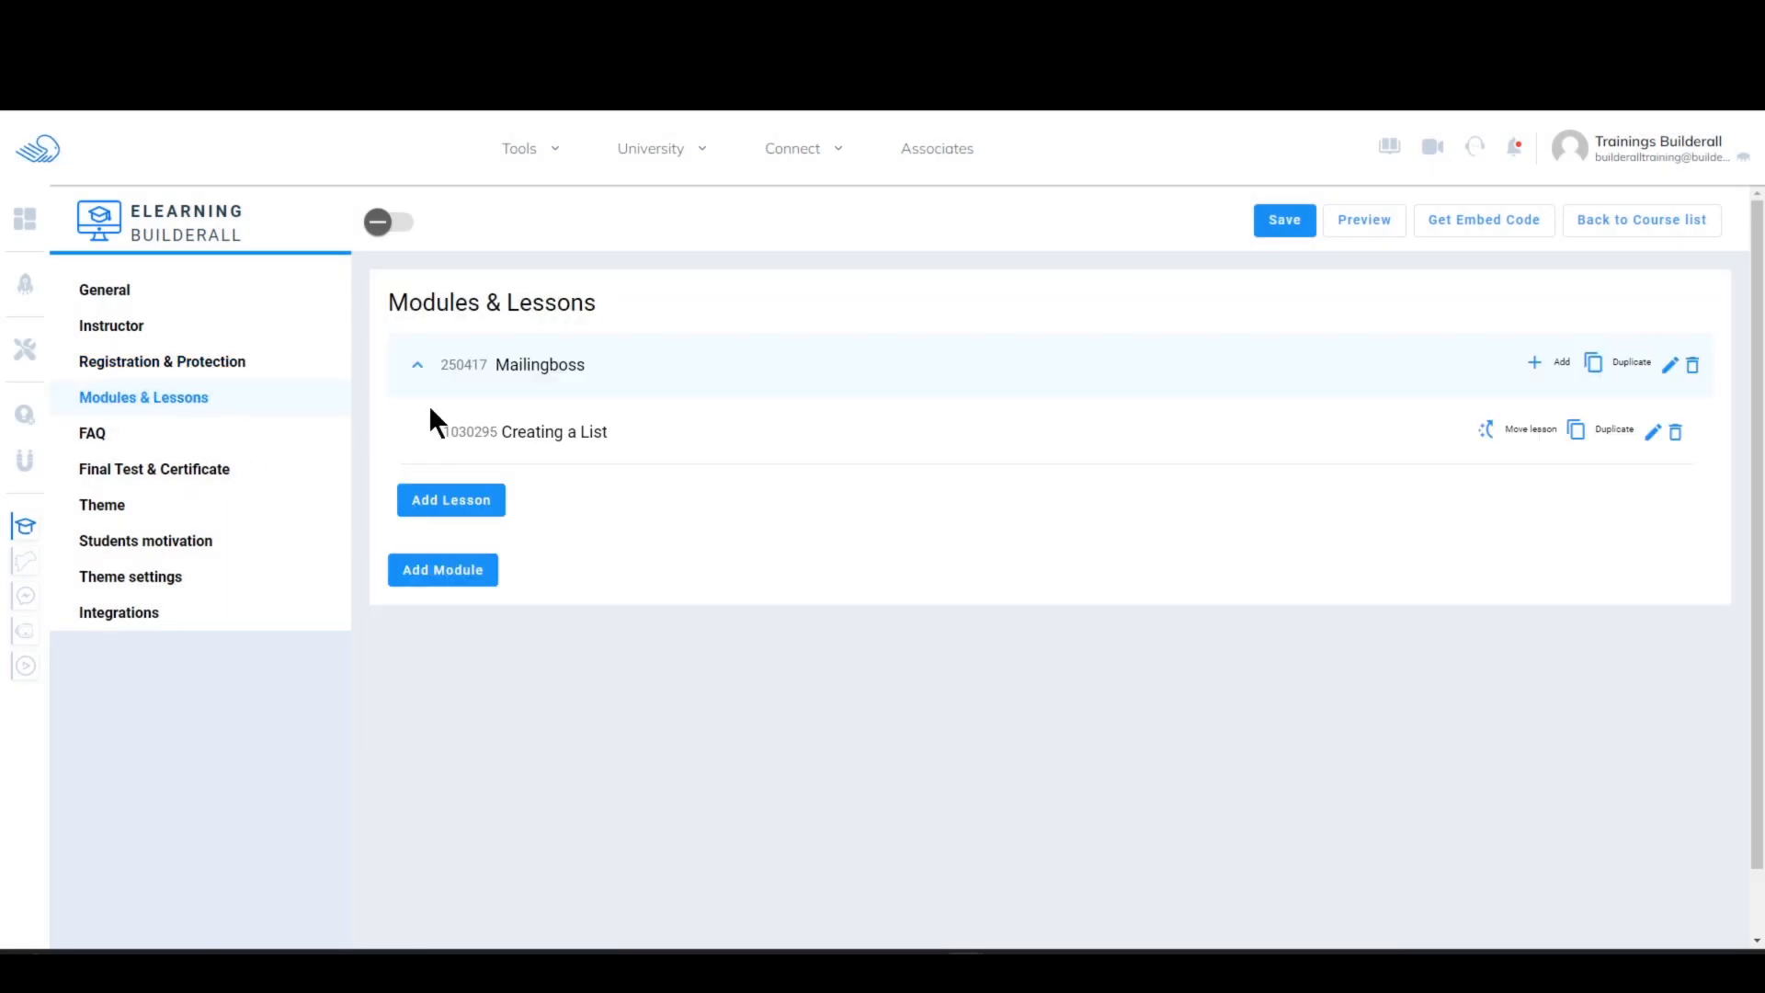
pyautogui.click(1653, 432)
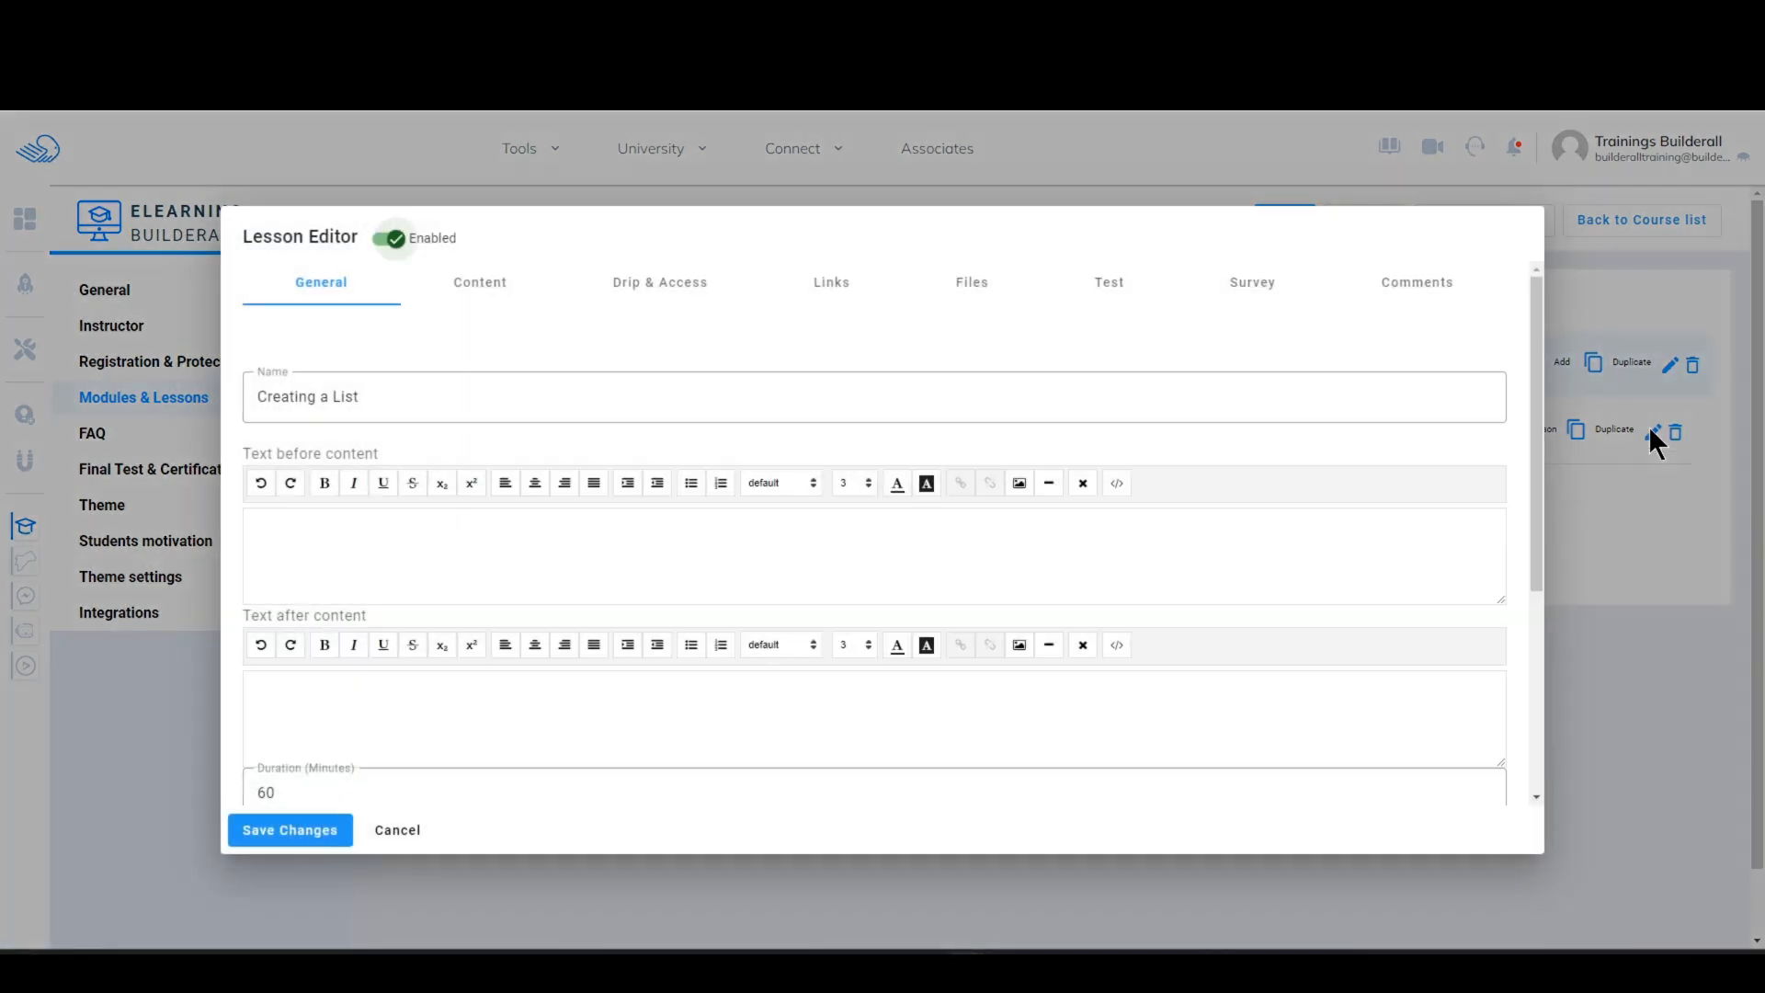
pyautogui.click(649, 291)
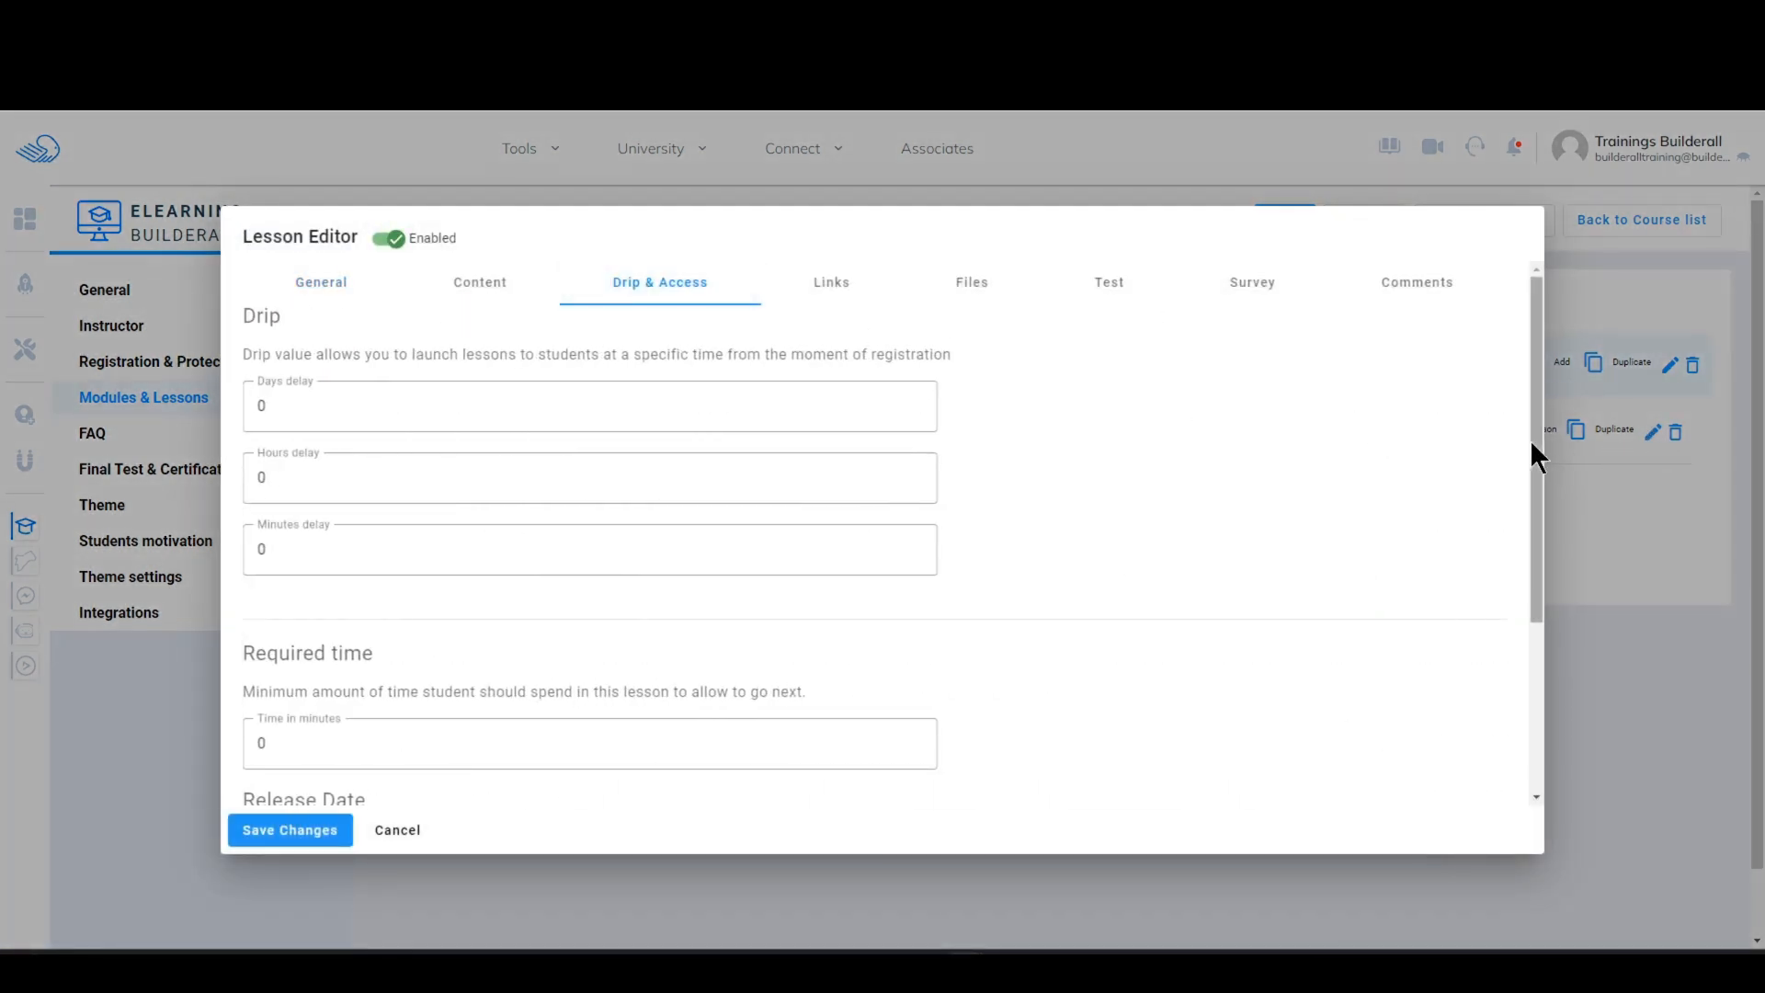
pyautogui.moveTo(1534, 440); pyautogui.dragTo(1333, 767)
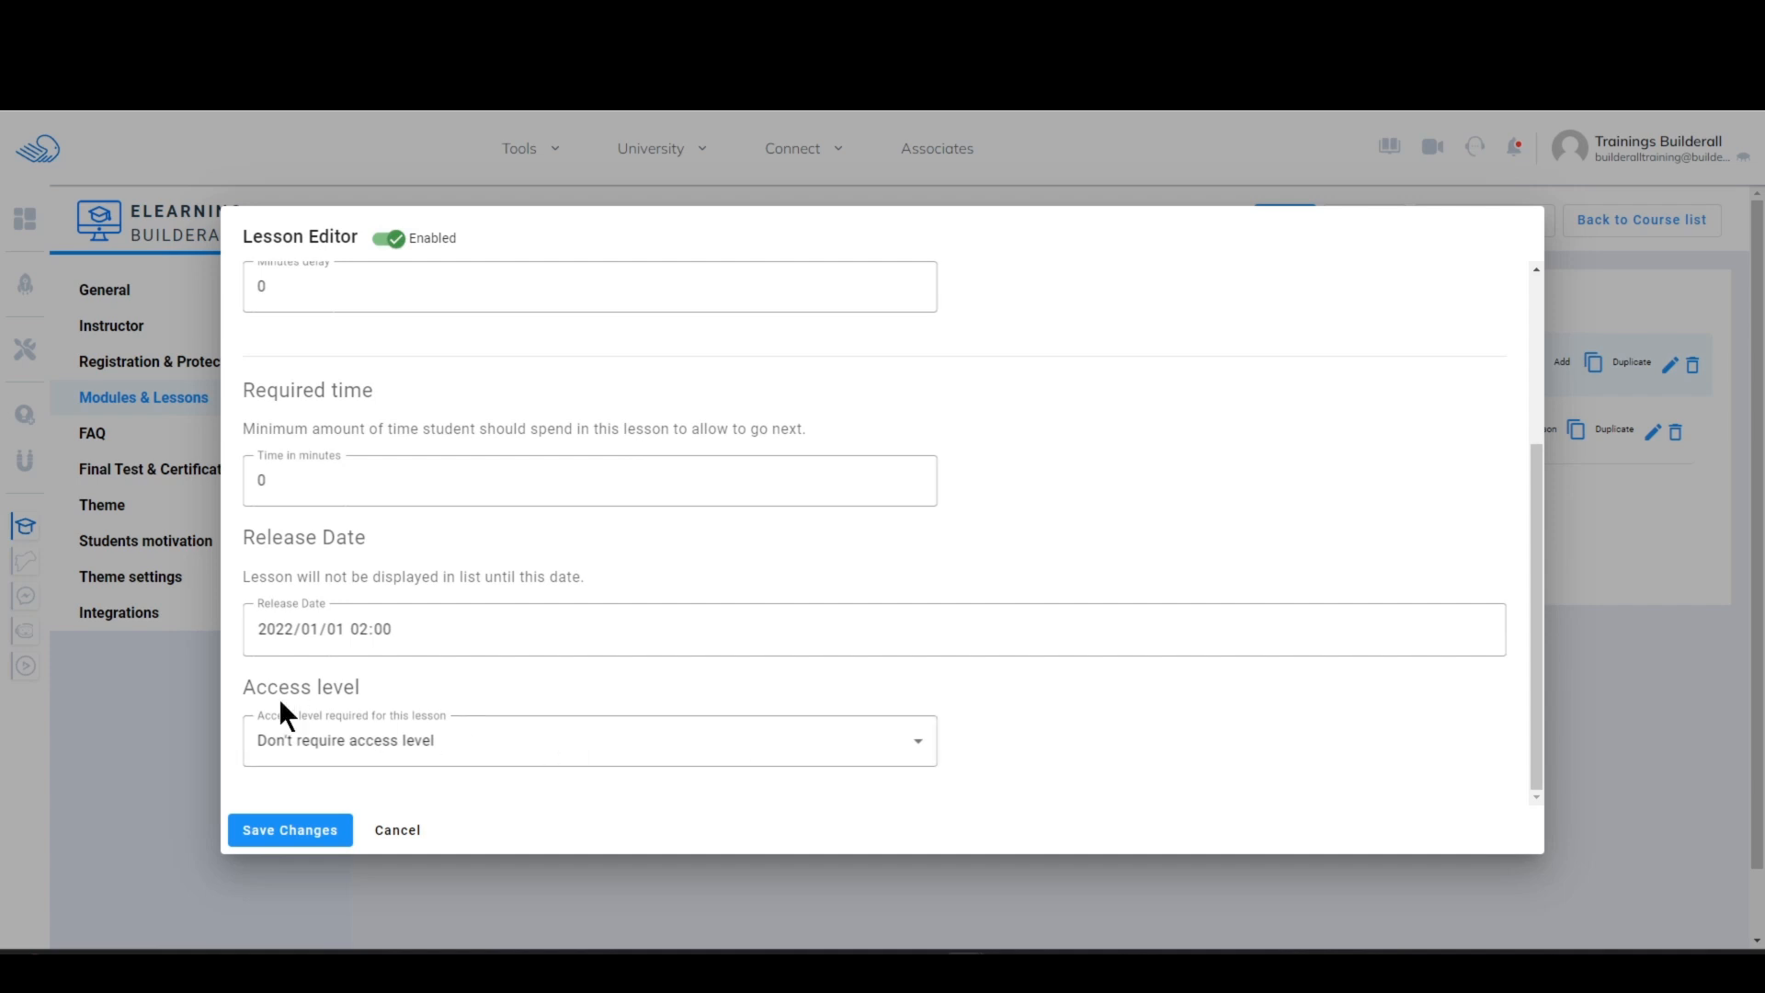
pyautogui.click(451, 743)
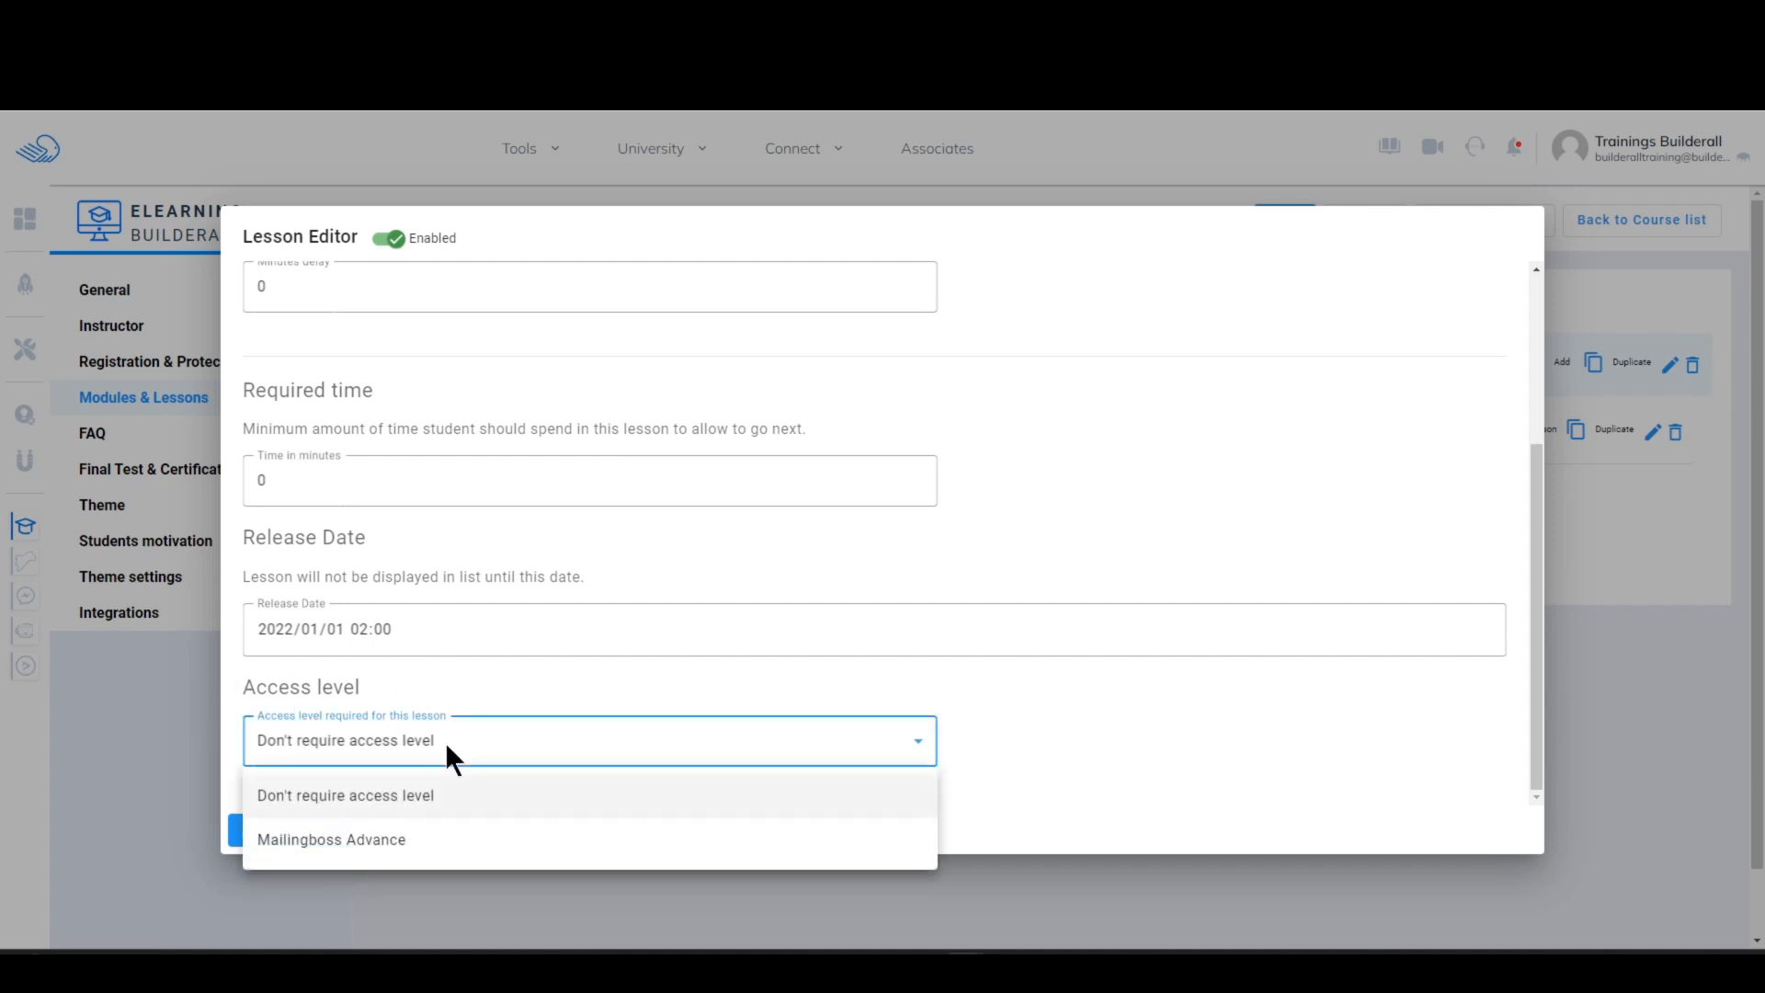
pyautogui.click(355, 838)
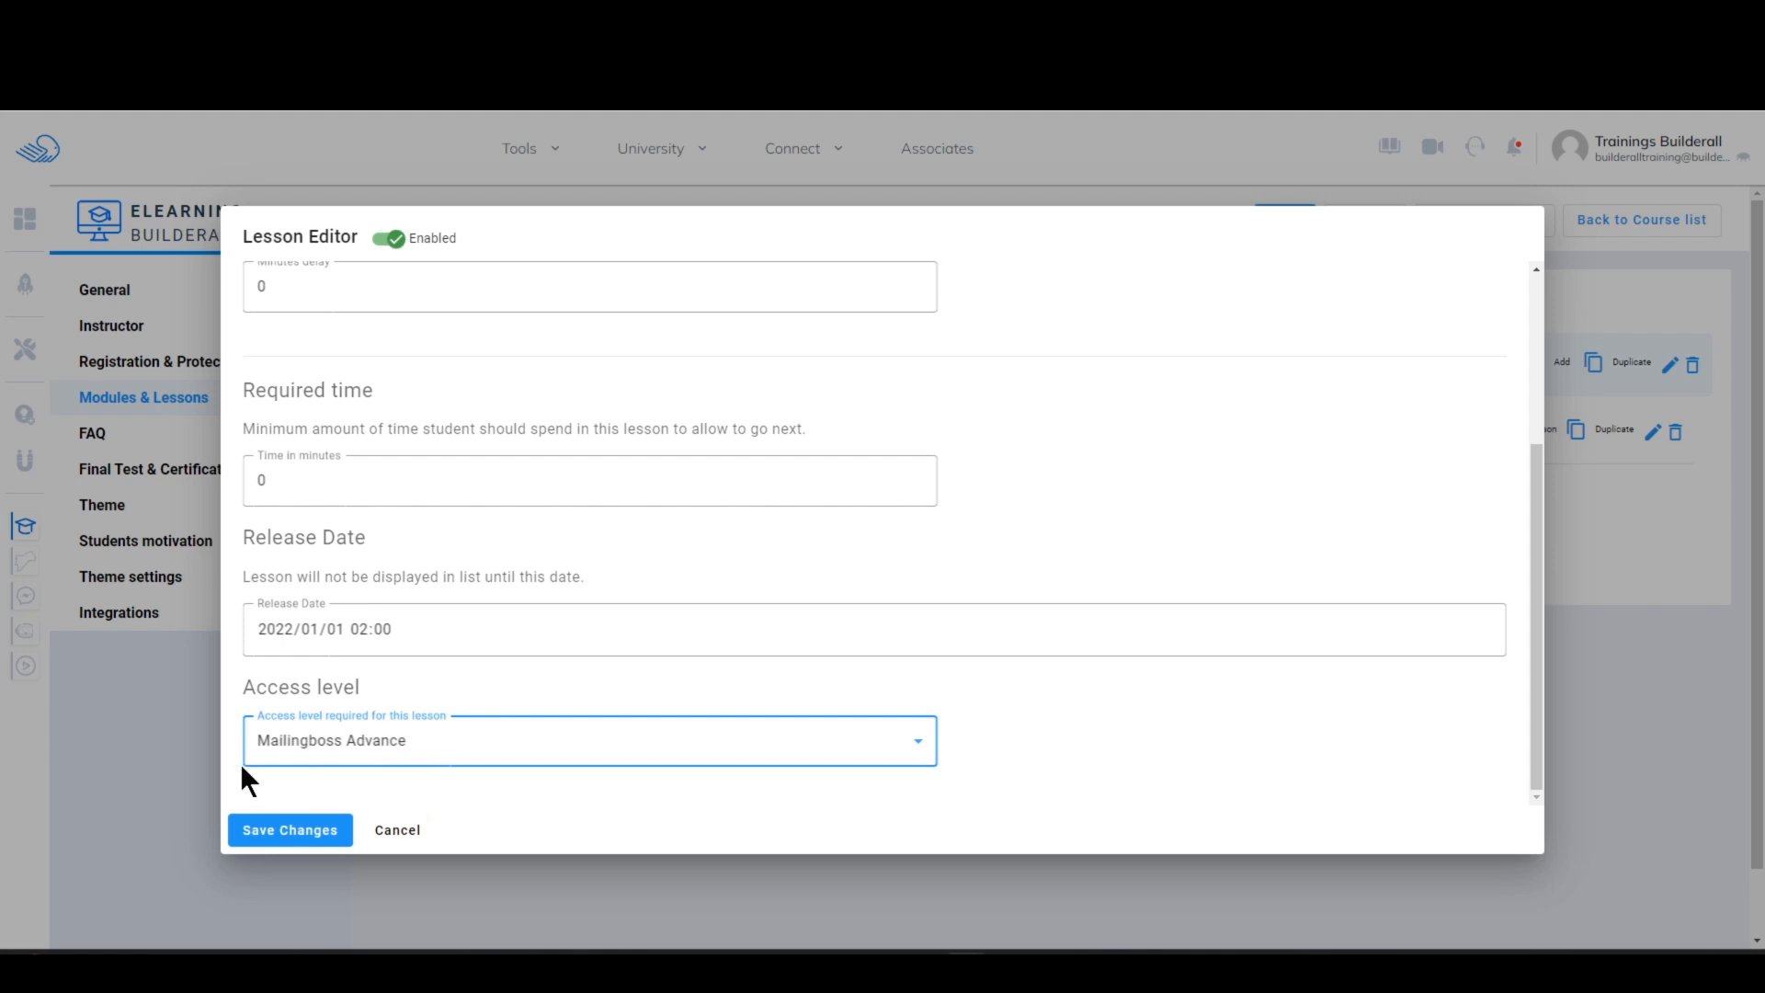
pyautogui.click(288, 839)
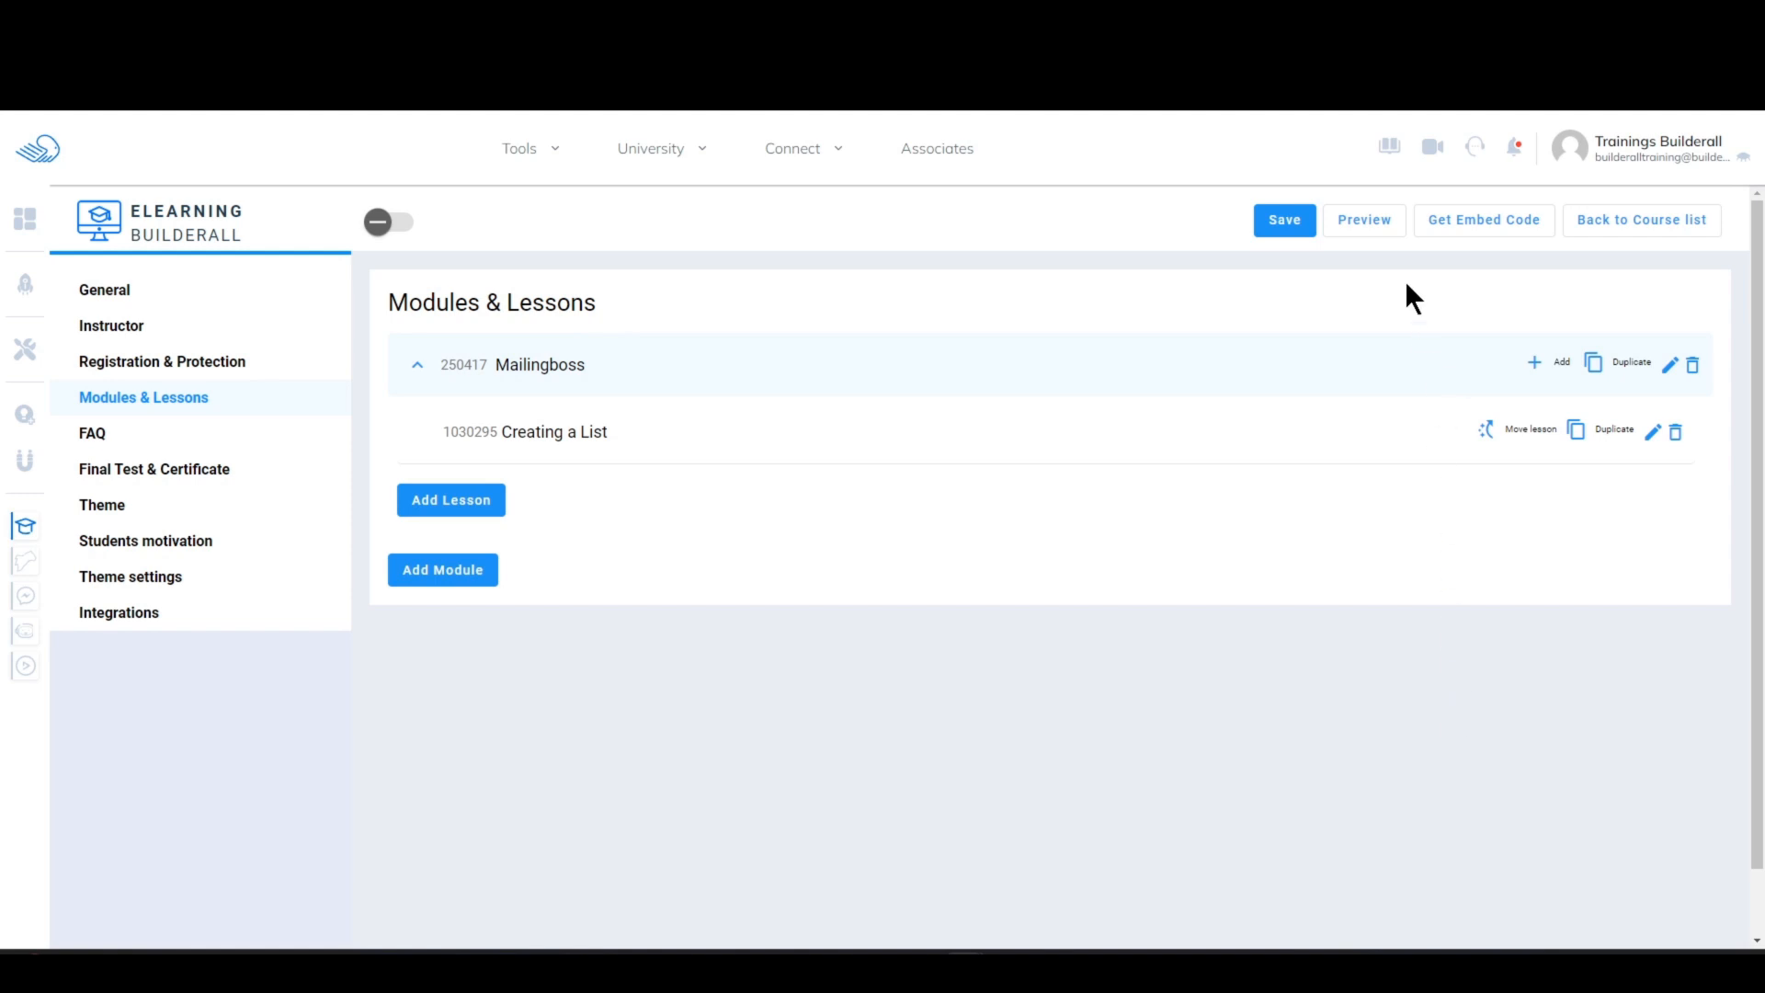
pyautogui.click(1272, 228)
# Step: Try the Modern course theme, then return the course to the Standard theme
pyautogui.click(177, 511)
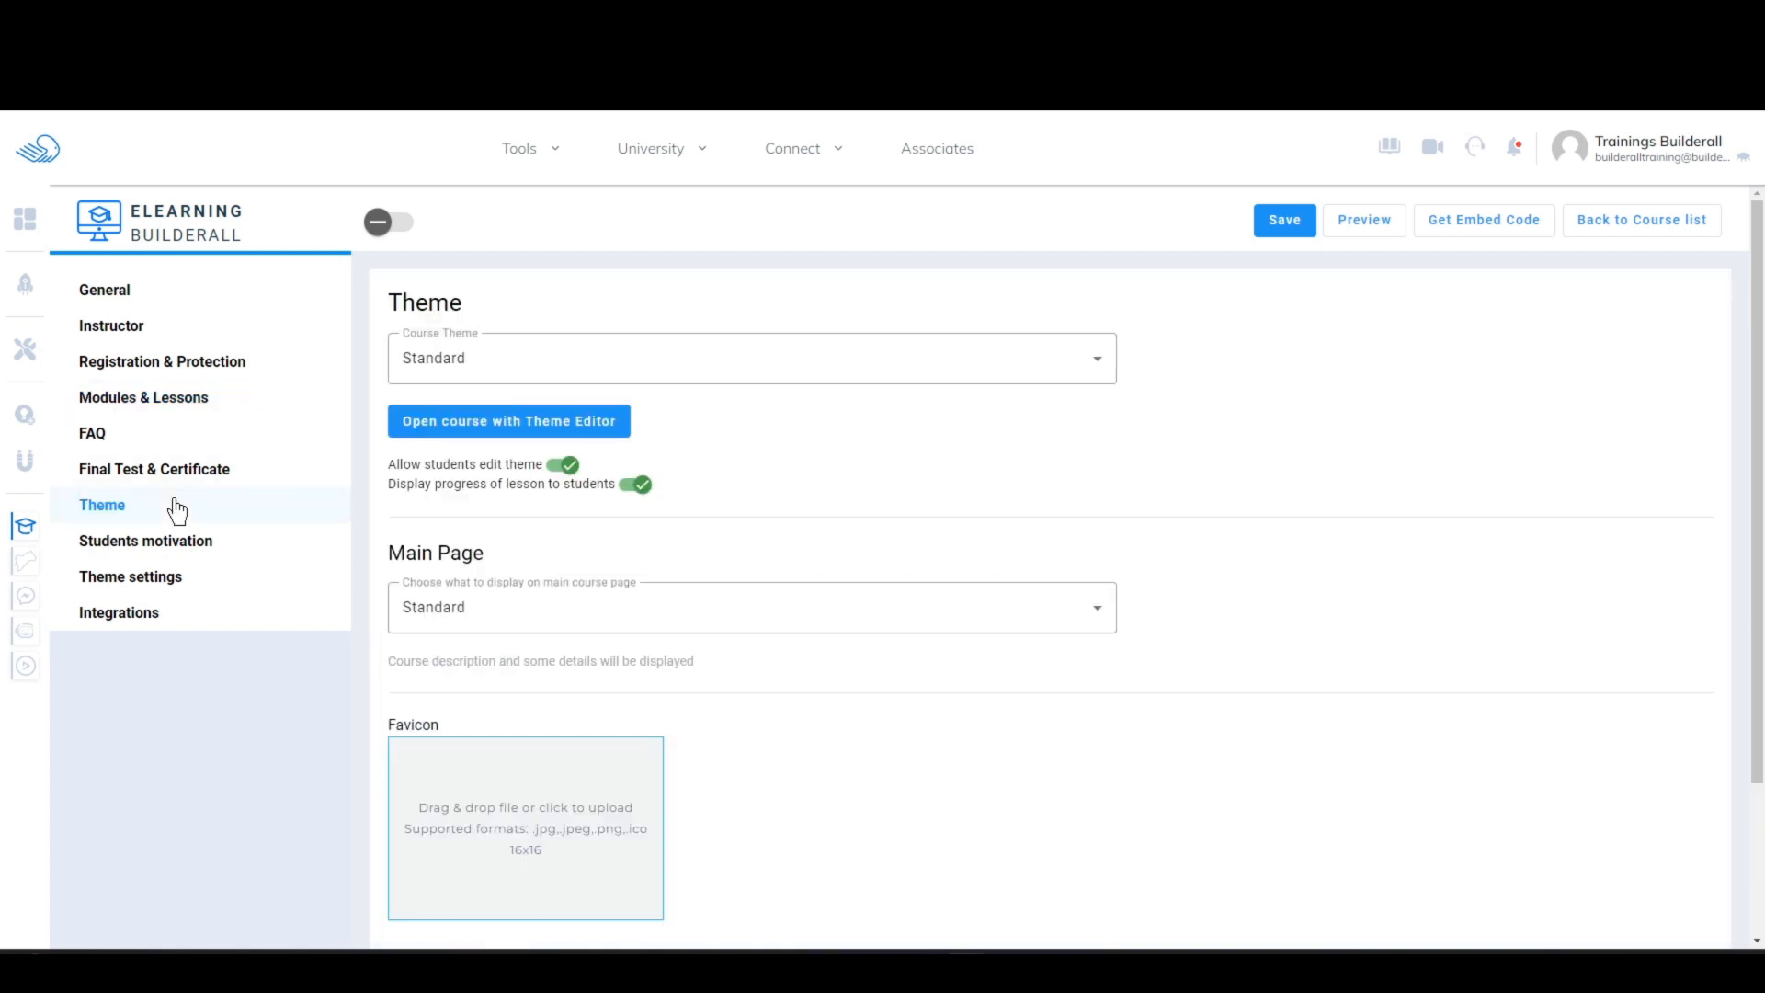
pyautogui.click(666, 367)
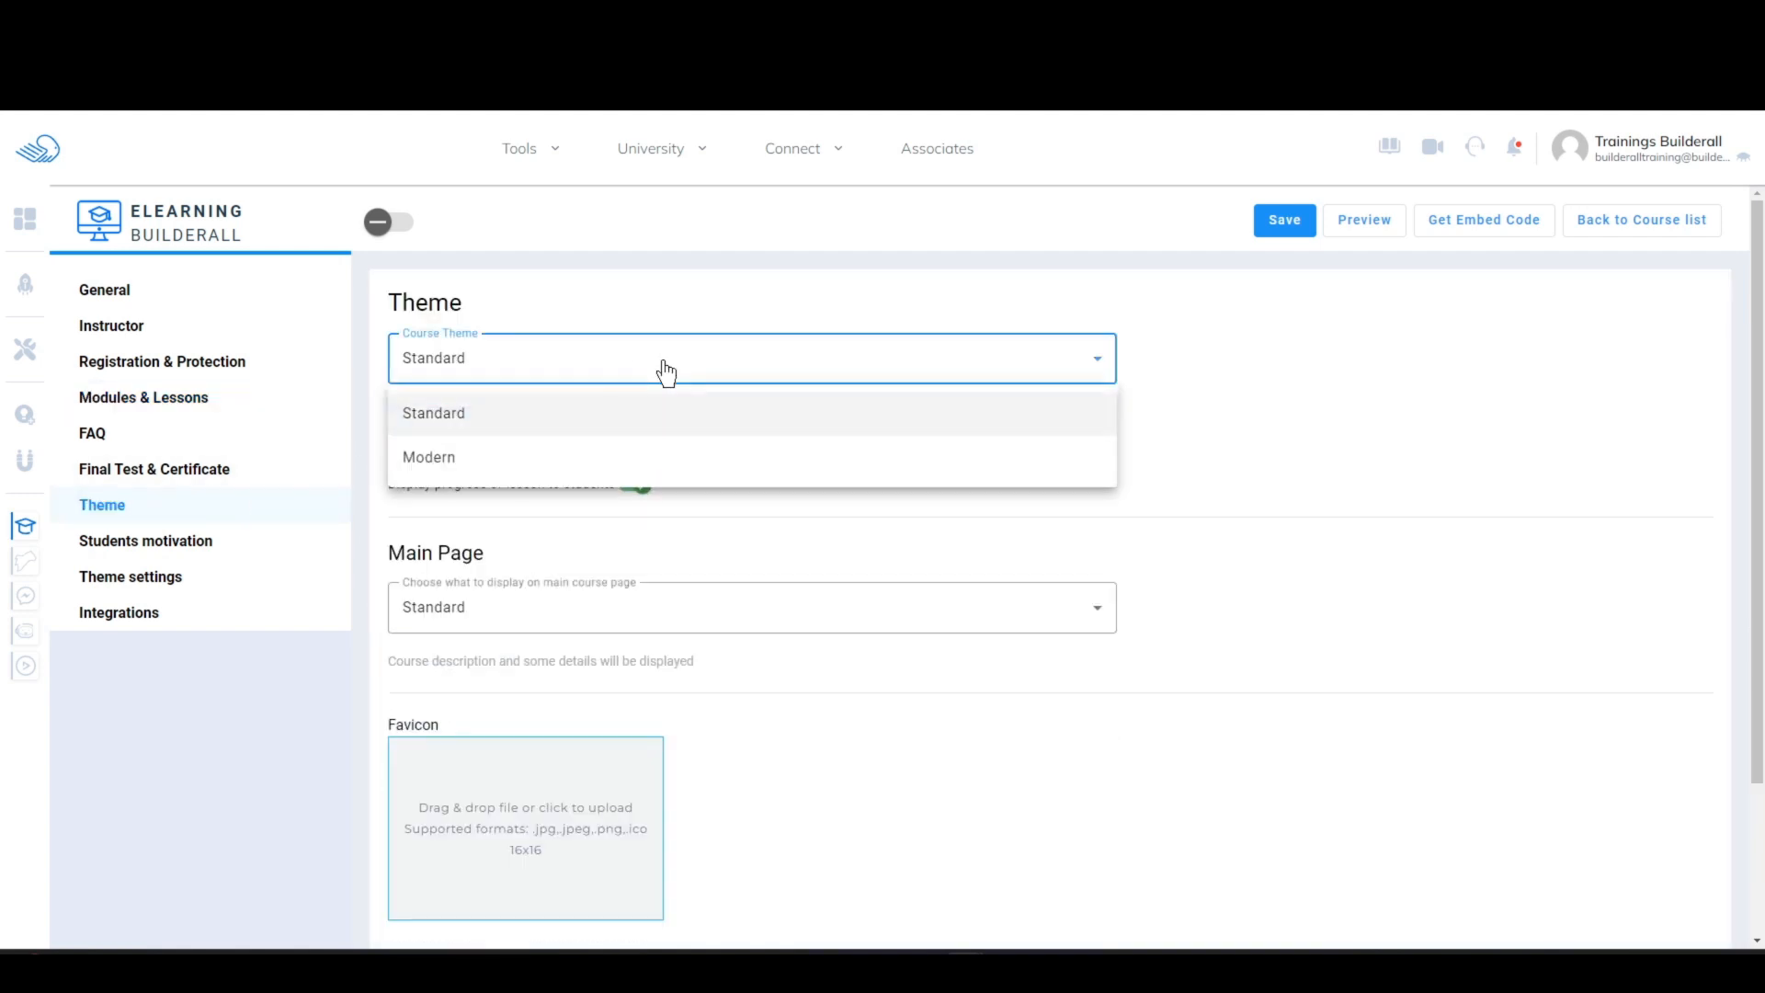
pyautogui.click(460, 457)
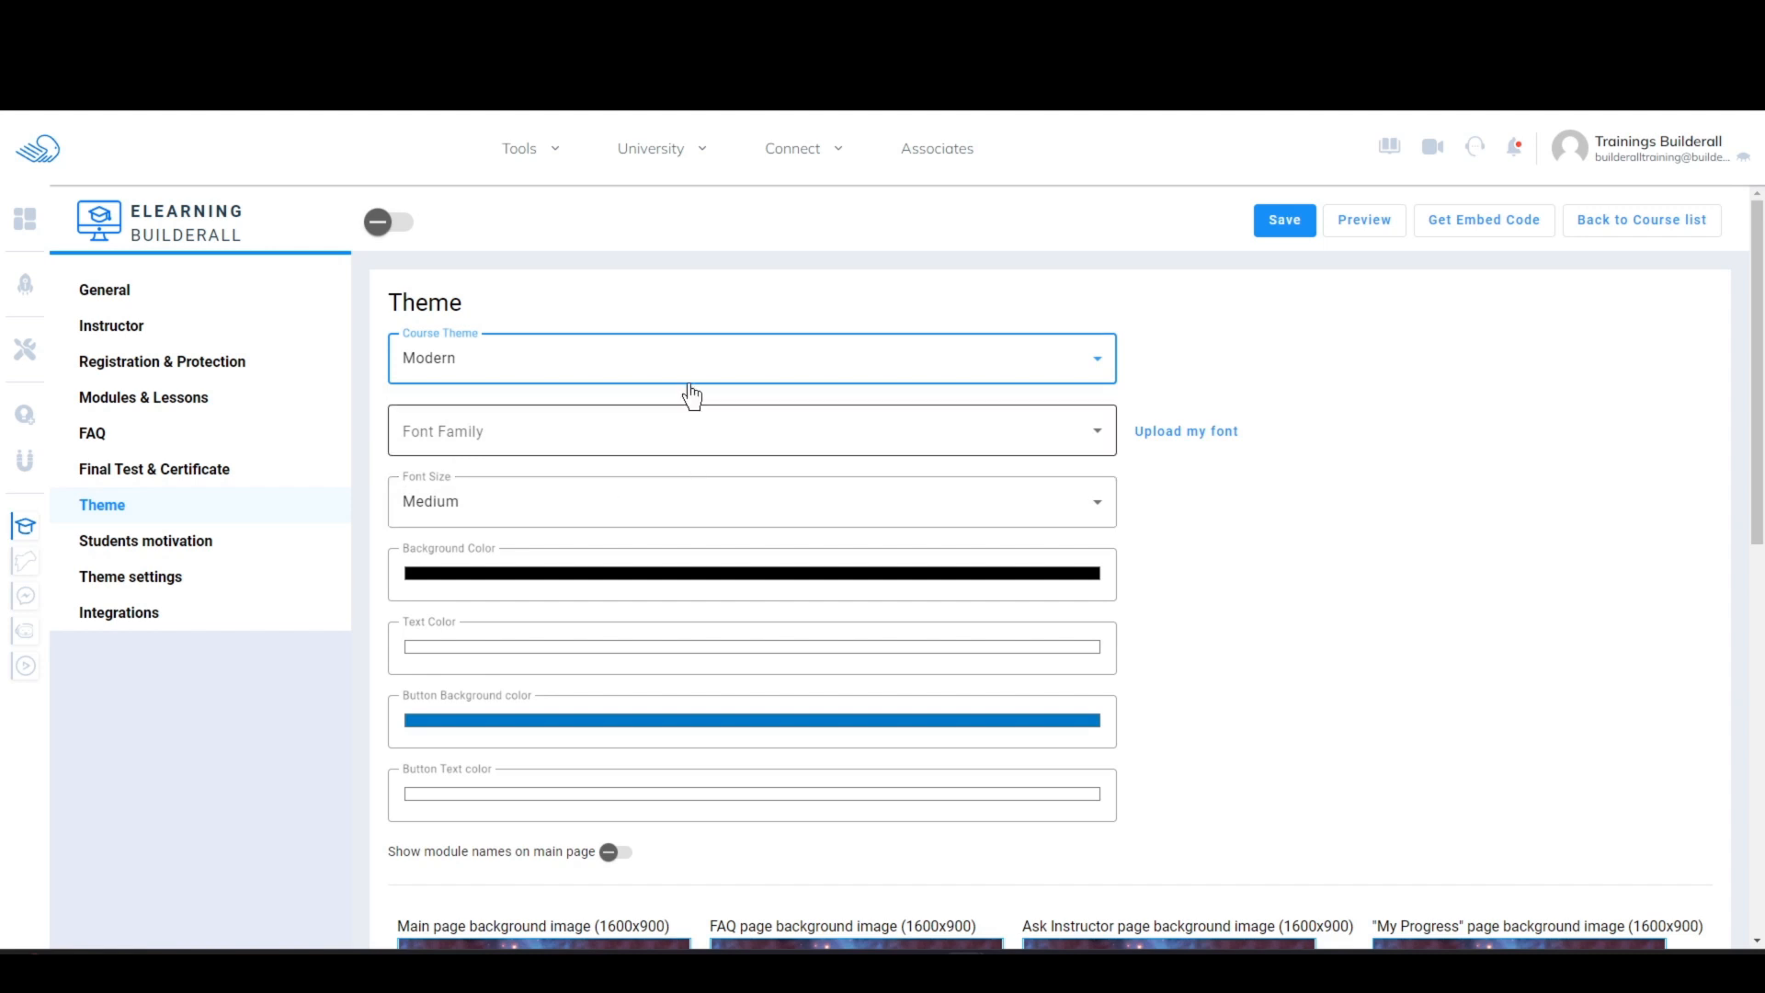
pyautogui.click(757, 363)
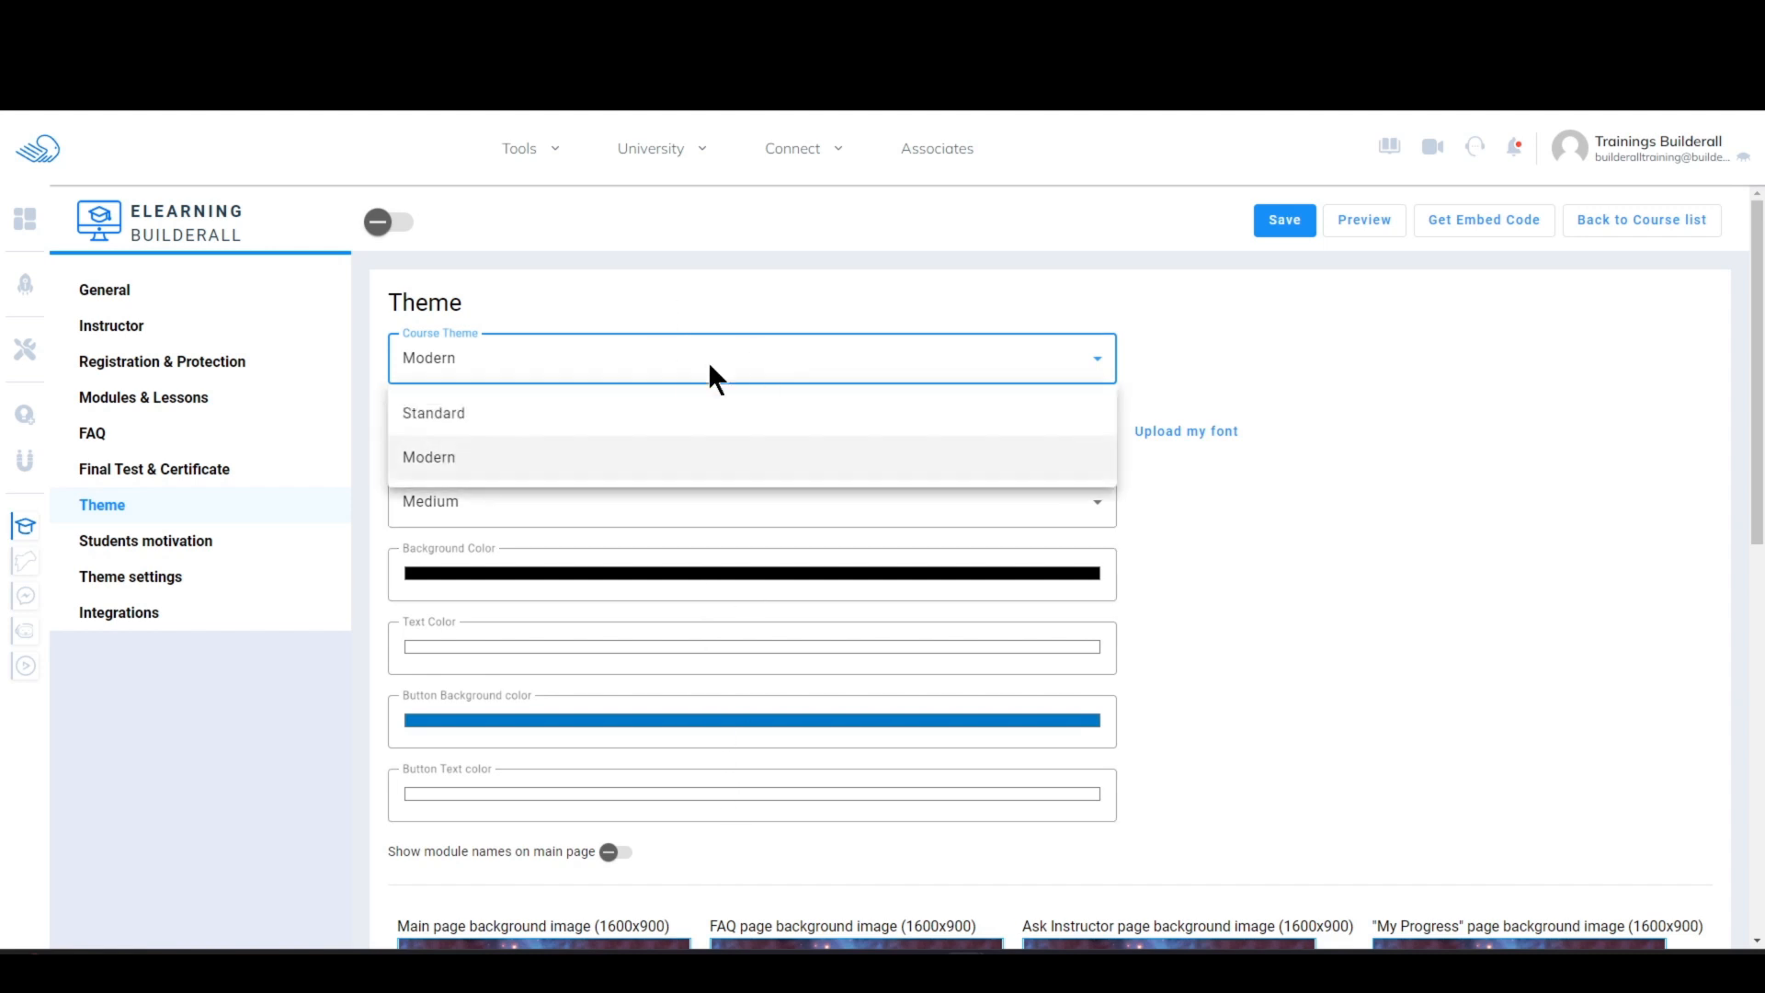
pyautogui.click(508, 411)
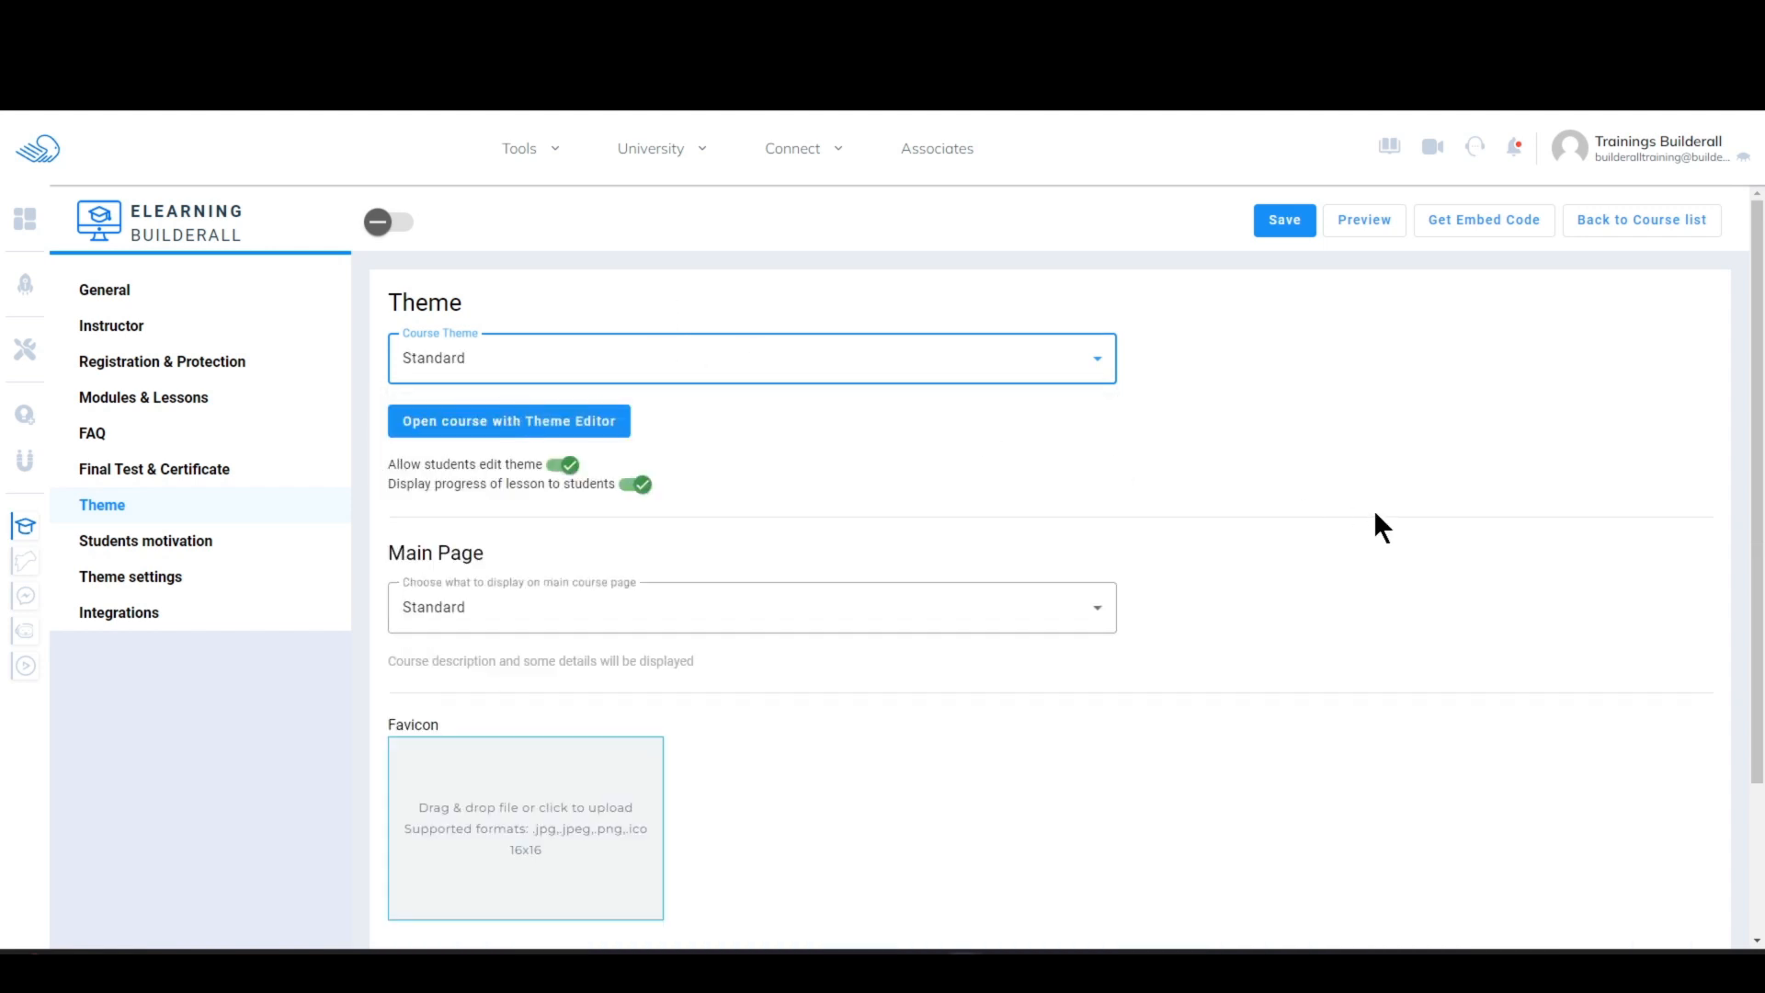